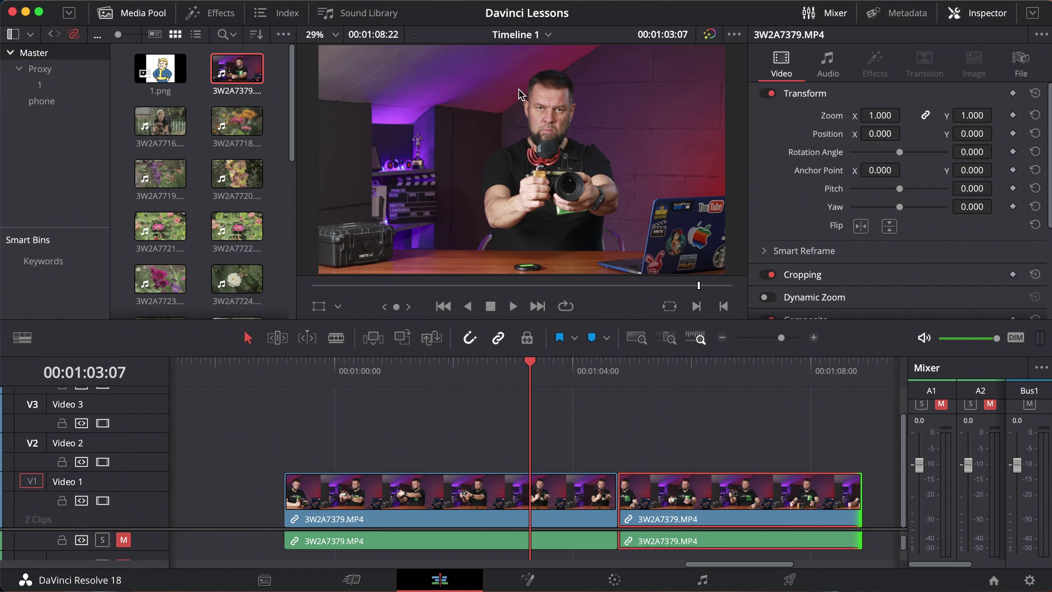
# Disable the magnet snapping toggle in the Edit page timeline toolbar.
pyautogui.click(471, 340)
# On the Color page, grab a gallery still of the current viewer frame.
pyautogui.click(617, 580)
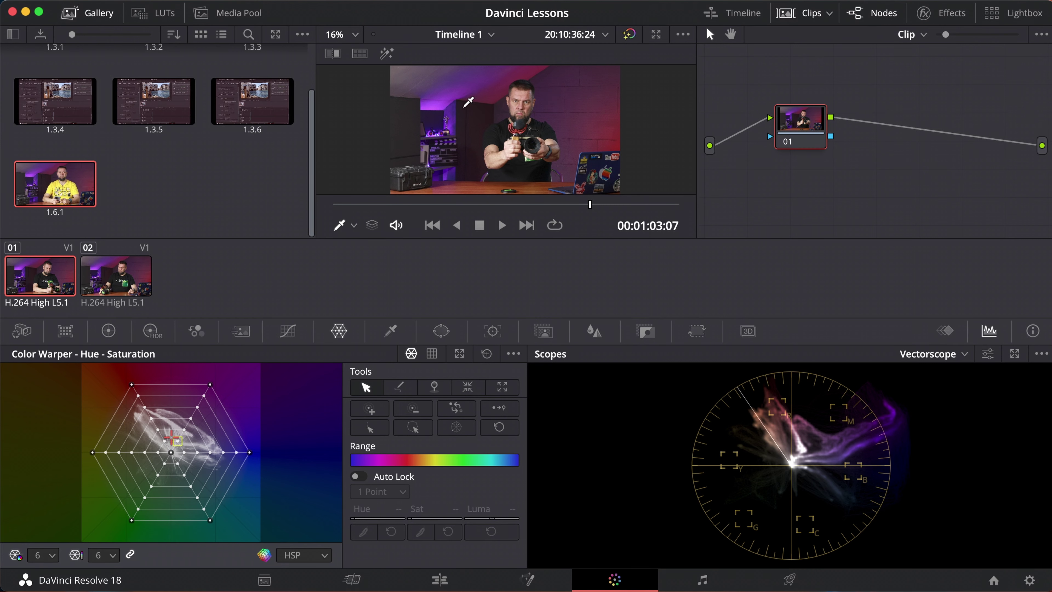
pyautogui.rightClick(465, 111)
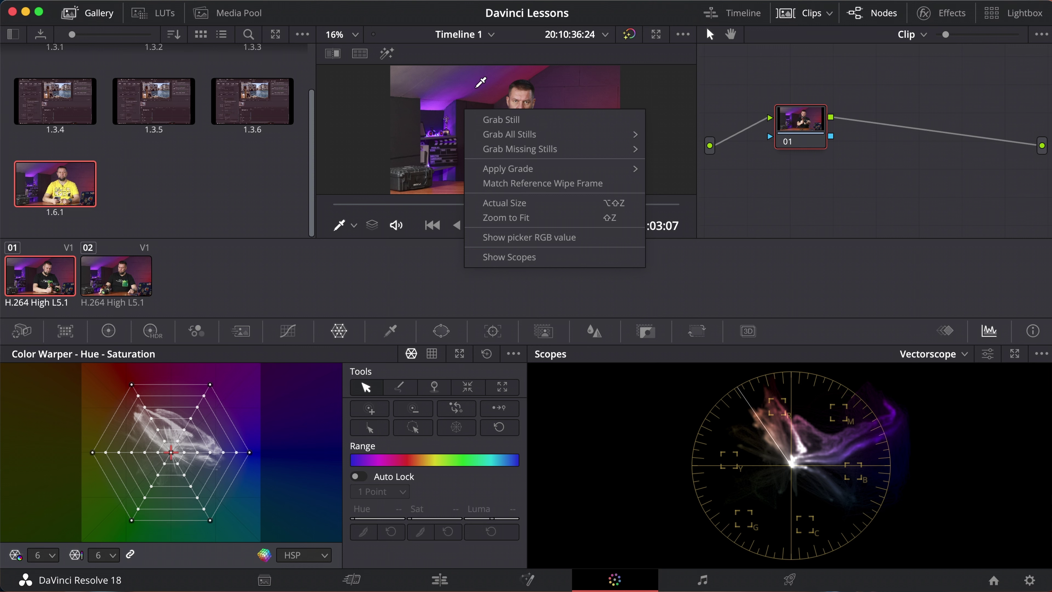
pyautogui.click(502, 119)
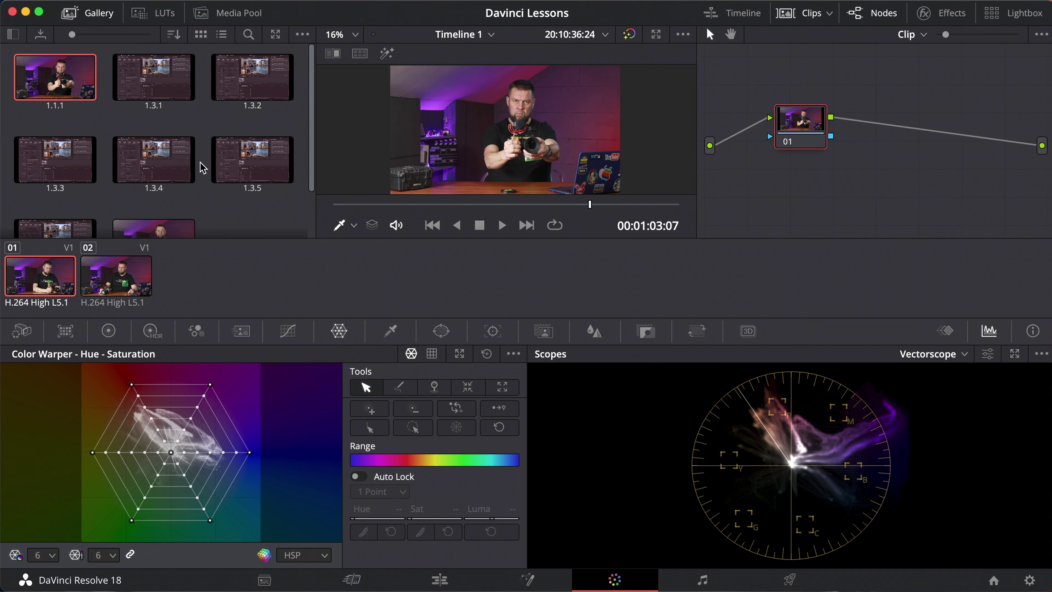
pyautogui.click(95, 16)
pyautogui.click(99, 17)
# Scrub to 00:01:01:16 and grab a second still into the gallery.
pyautogui.click(629, 205)
pyautogui.click(548, 204)
pyautogui.moveTo(548, 205); pyautogui.dragTo(487, 205)
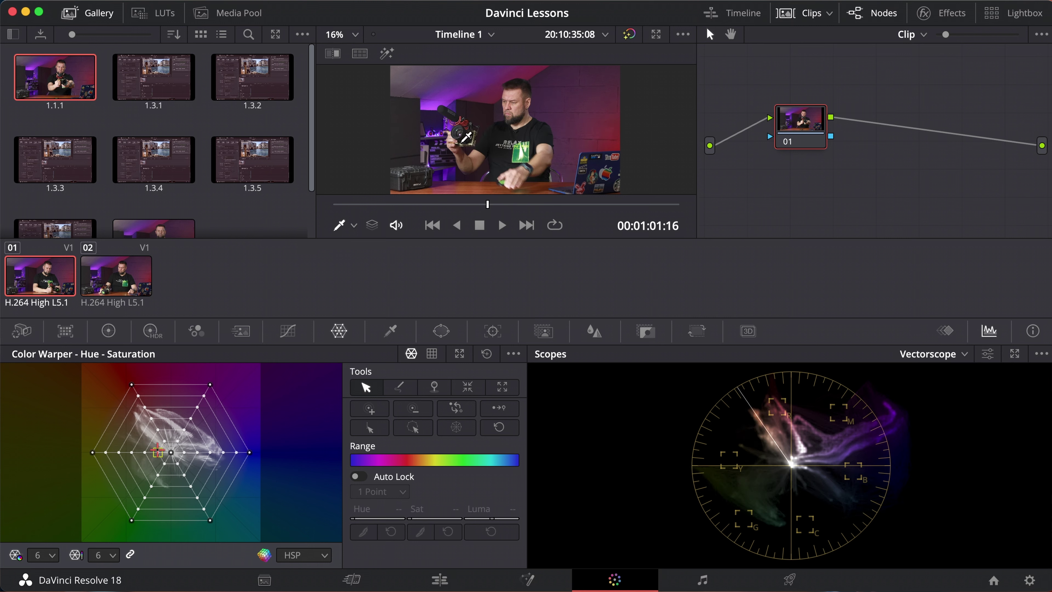
pyautogui.rightClick(491, 114)
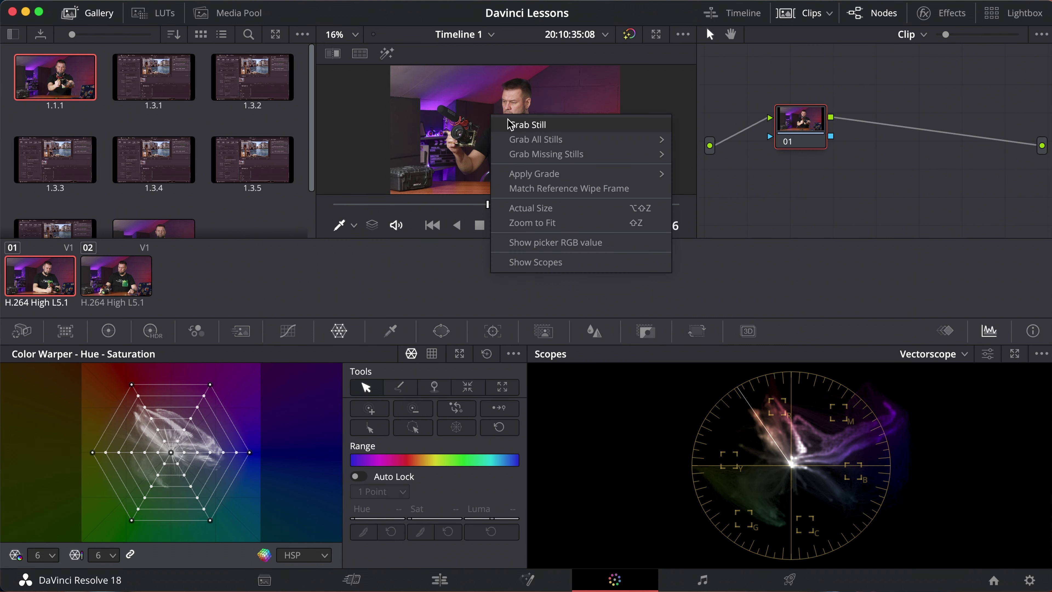
pyautogui.click(527, 124)
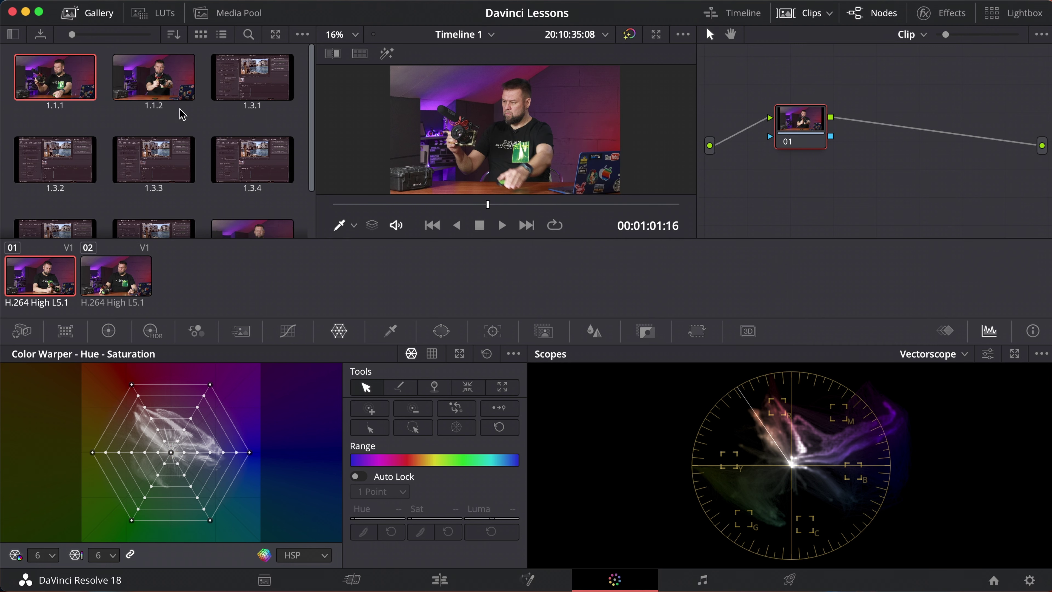
# Export still 1.1.2 as a JPEG named 111111 to KingstonSSD.
pyautogui.rightClick(153, 82)
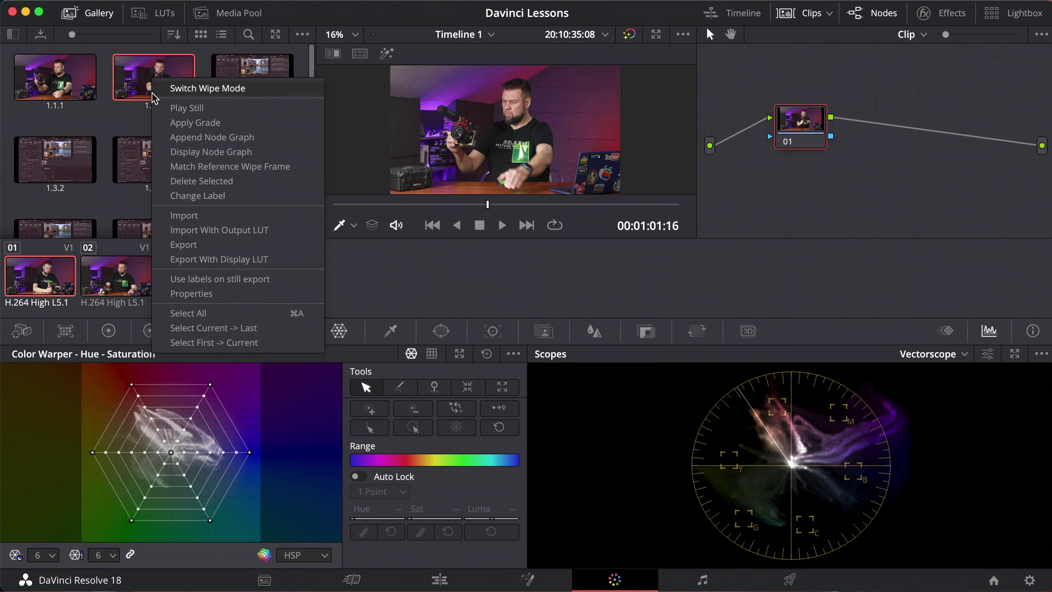
pyautogui.click(183, 245)
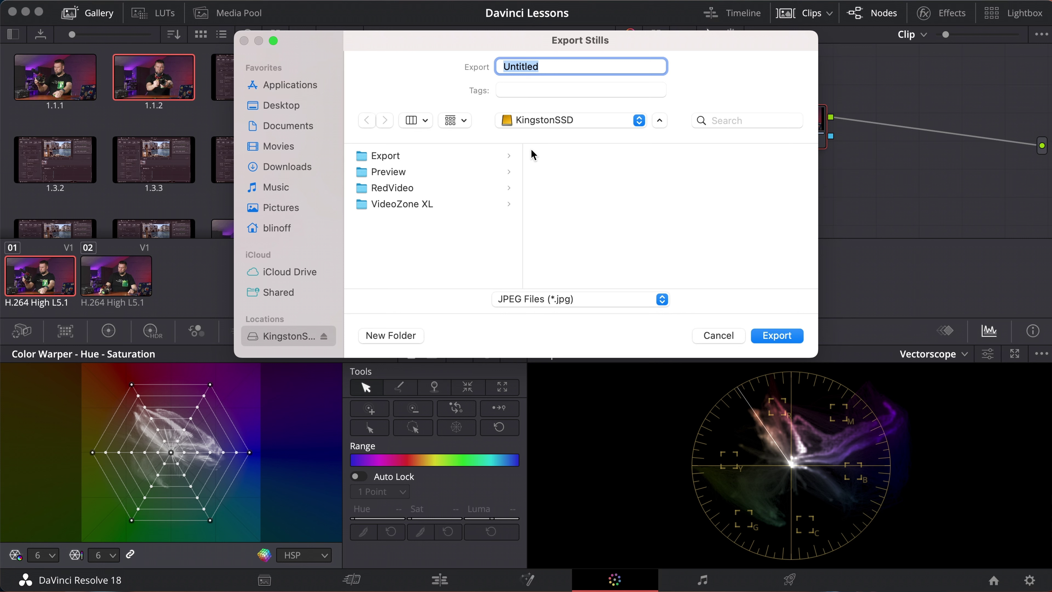
pyautogui.click(547, 65)
pyautogui.moveTo(542, 65); pyautogui.dragTo(468, 62)
pyautogui.write('111')
pyautogui.click(587, 305)
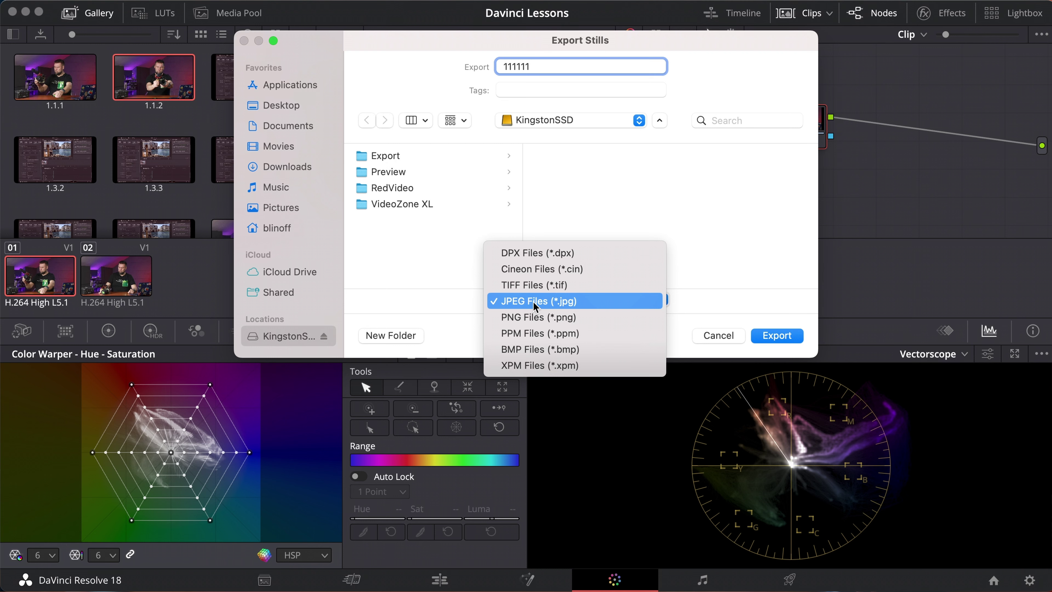
pyautogui.click(534, 301)
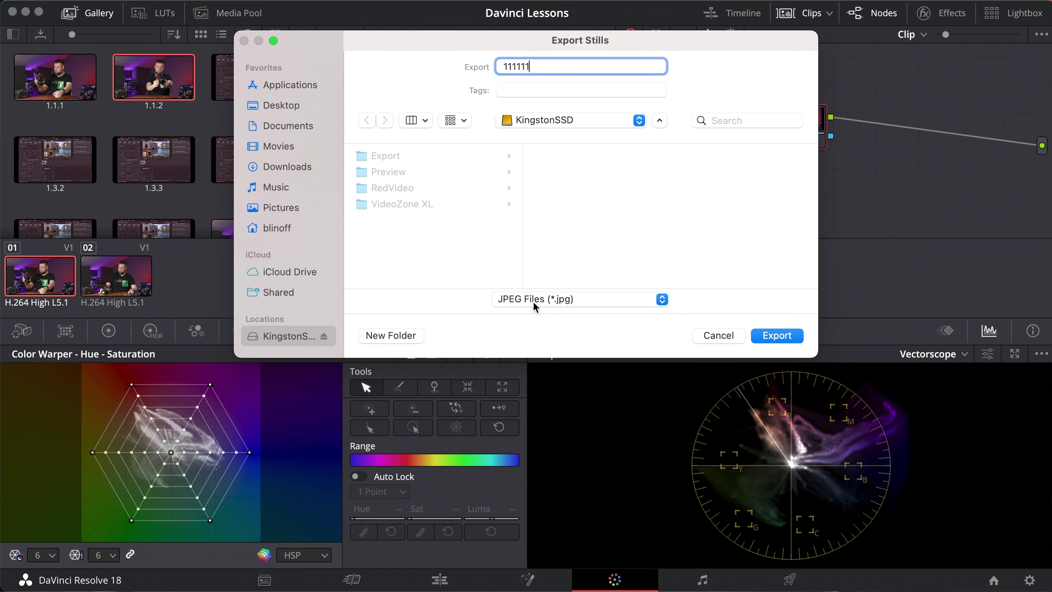
pyautogui.click(770, 339)
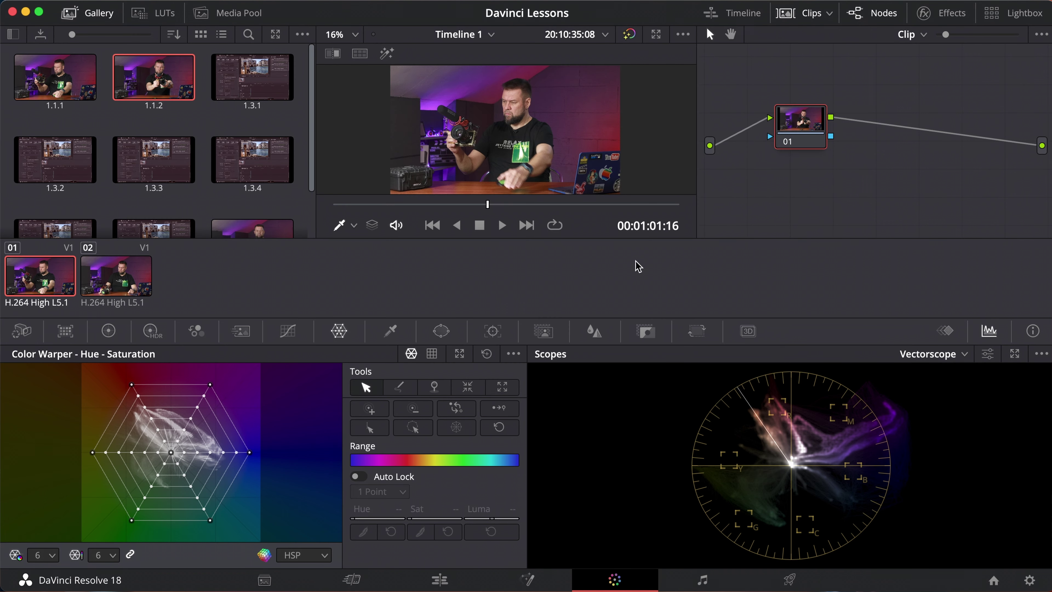
# Export still 1.1.1 as a JPEG named 2222, then view the files in Finder.
pyautogui.rightClick(63, 78)
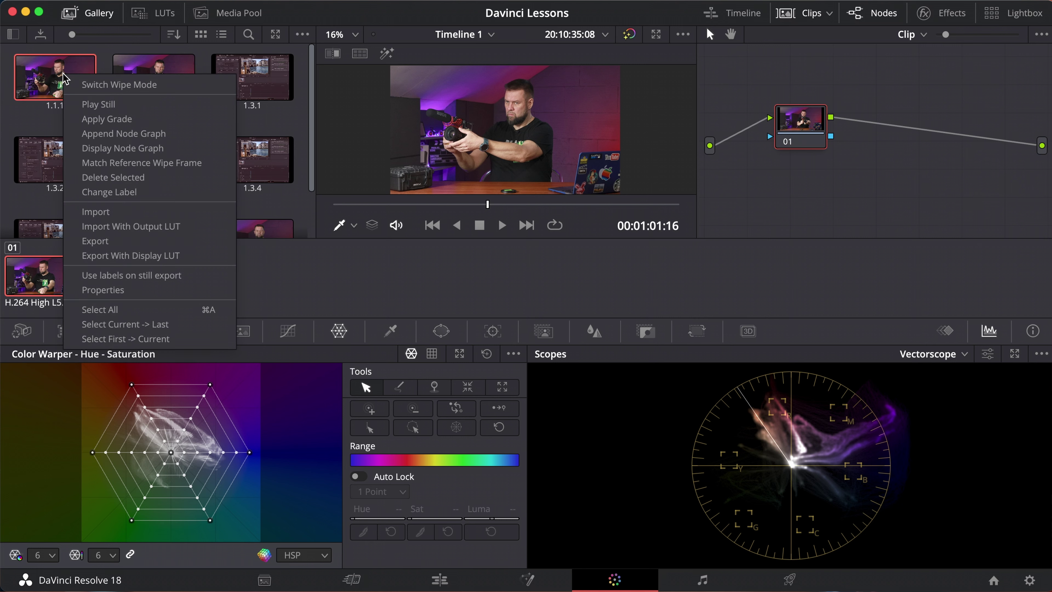
pyautogui.click(101, 244)
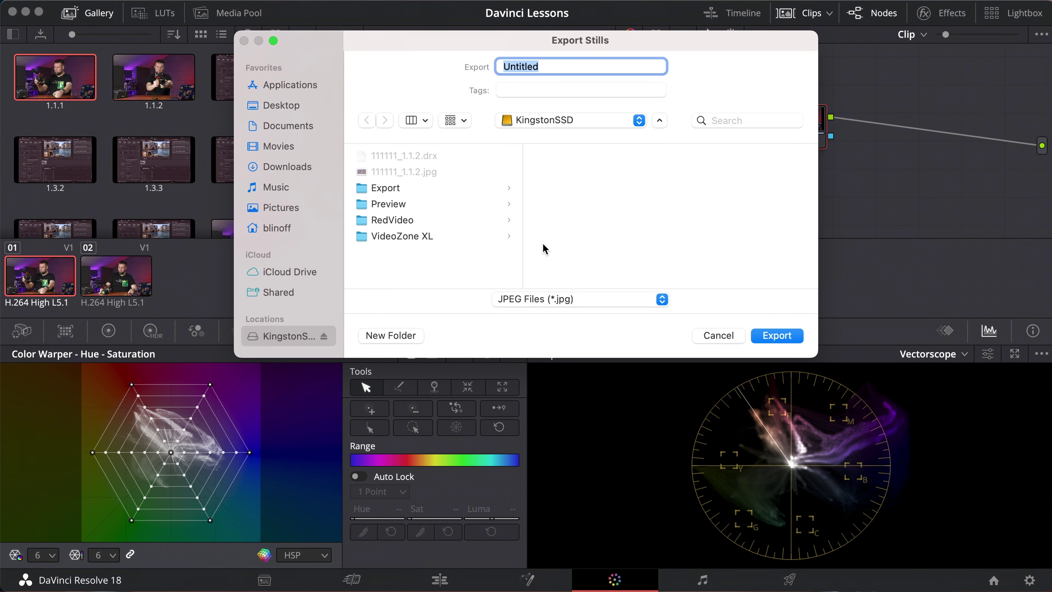
pyautogui.write('2222')
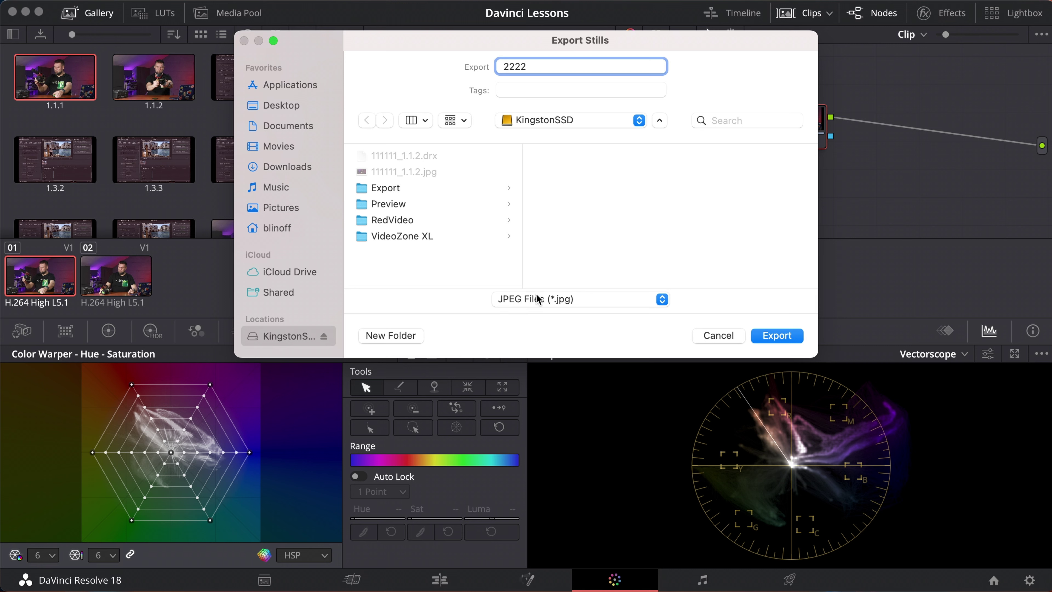
pyautogui.click(781, 337)
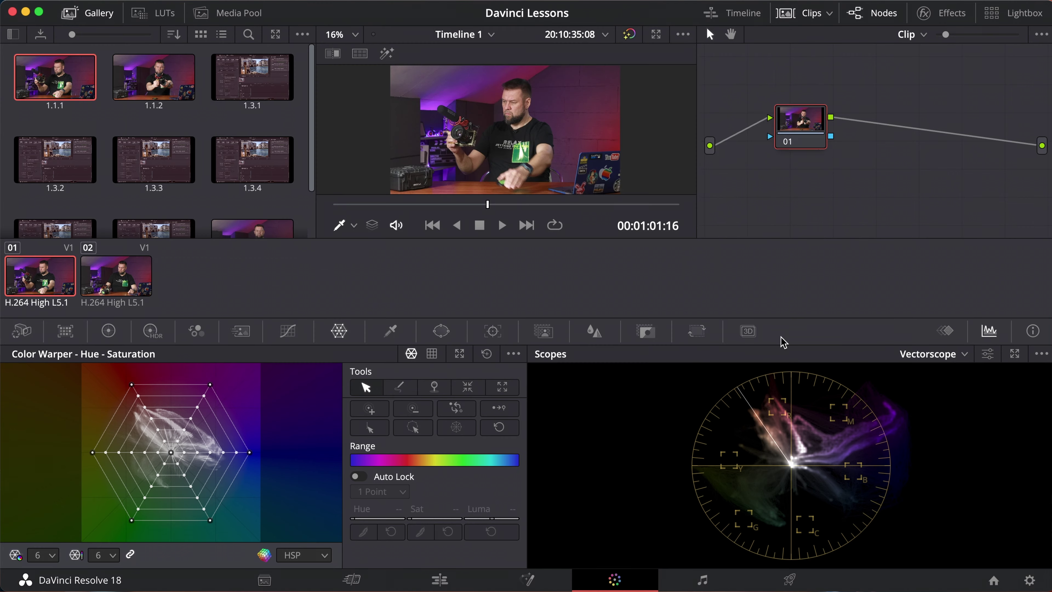
pyautogui.press('super+Tab')
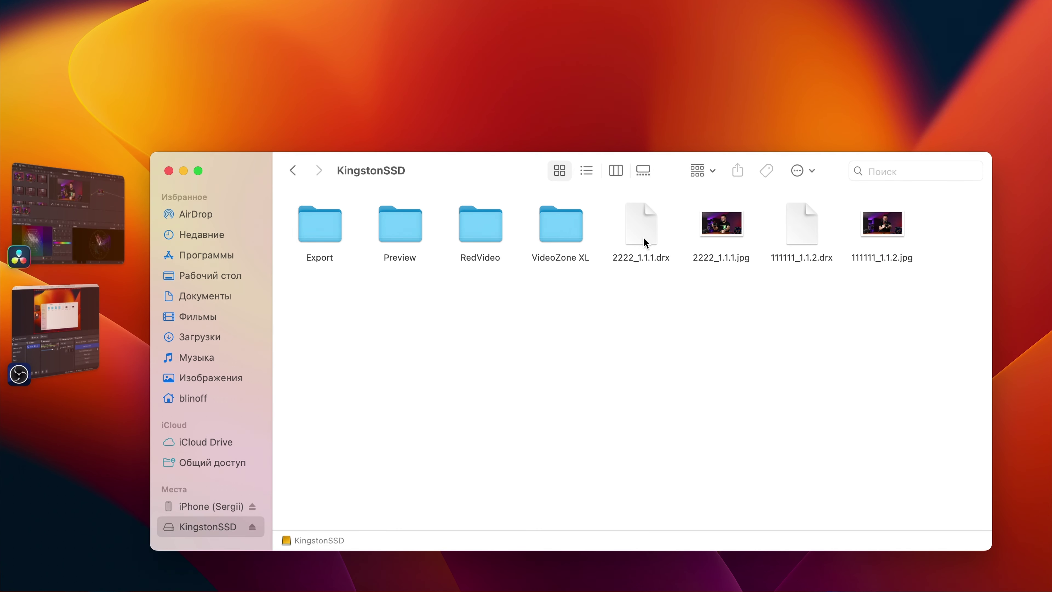
# Move 2222_1.1.1.drx and 111111_1.1.2.drx to the Trash.
pyautogui.click(638, 223)
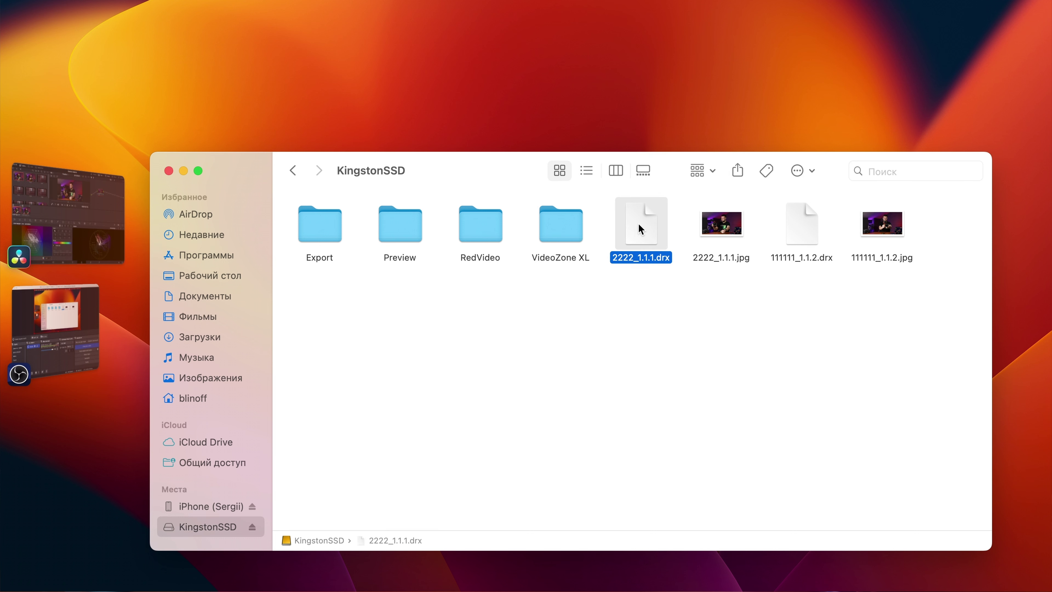
pyautogui.keyDown('super'); pyautogui.click(803, 226); pyautogui.keyUp('super')
pyautogui.rightClick(803, 227)
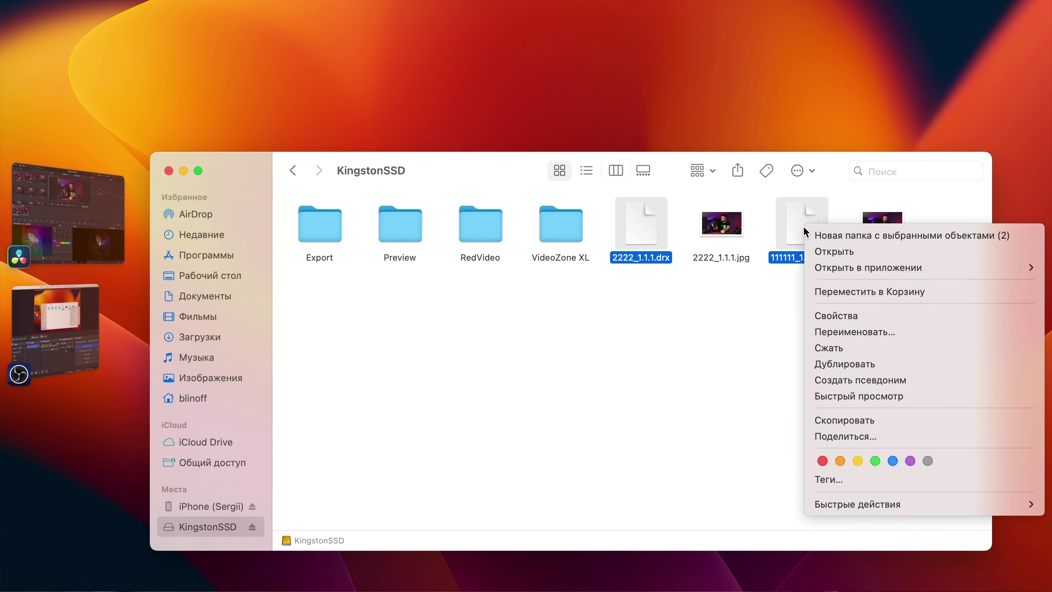
pyautogui.click(814, 296)
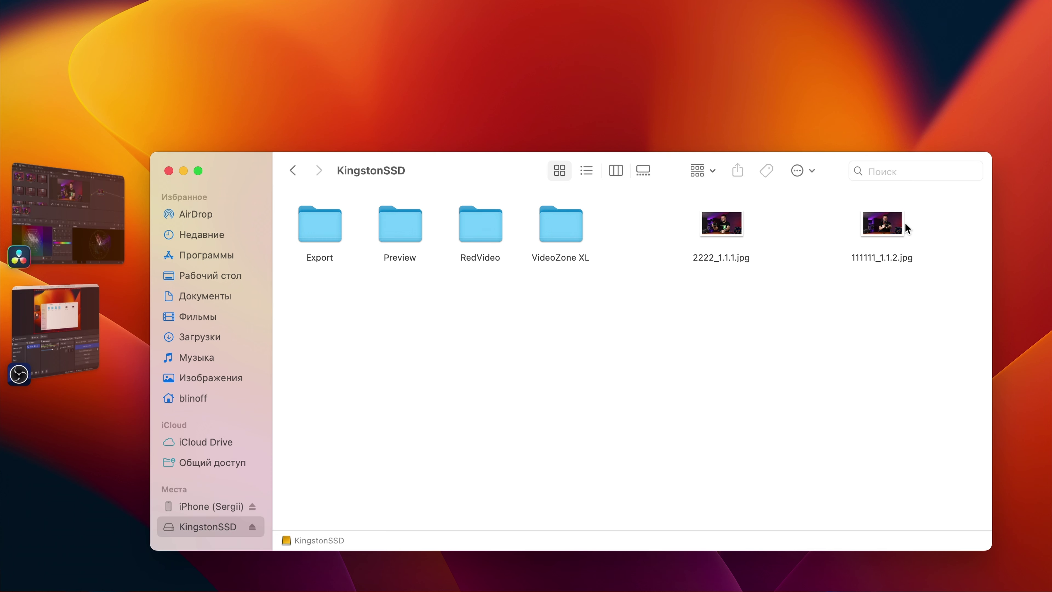
# Confirm 111111_1.1.2.jpg is 3840 x 2160 via Get Info, then return to Resolve.
pyautogui.click(882, 225)
pyautogui.doubleClick(881, 227)
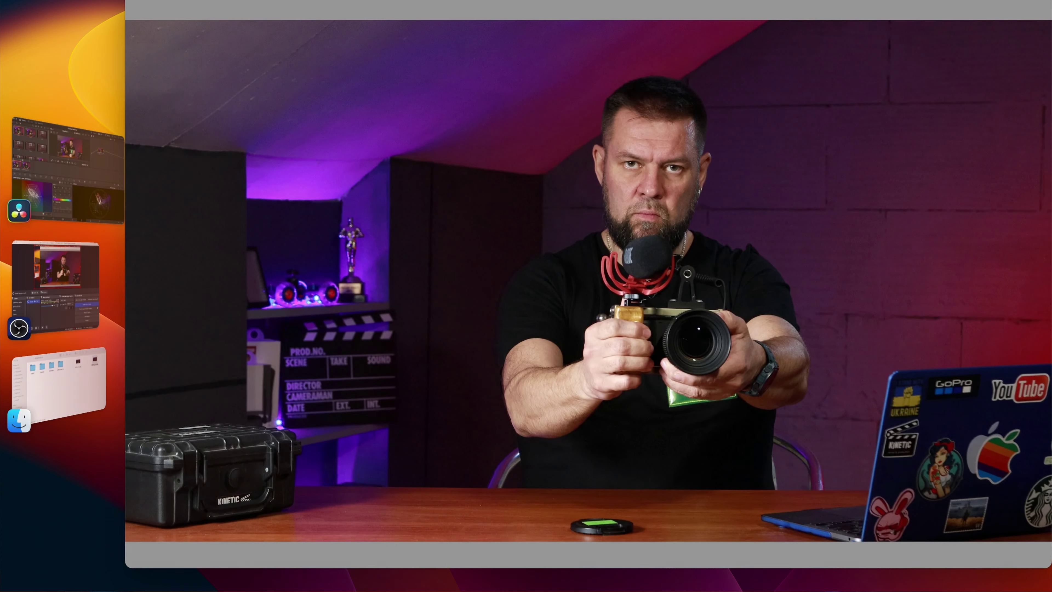
pyautogui.press('super+w')
pyautogui.click(88, 395)
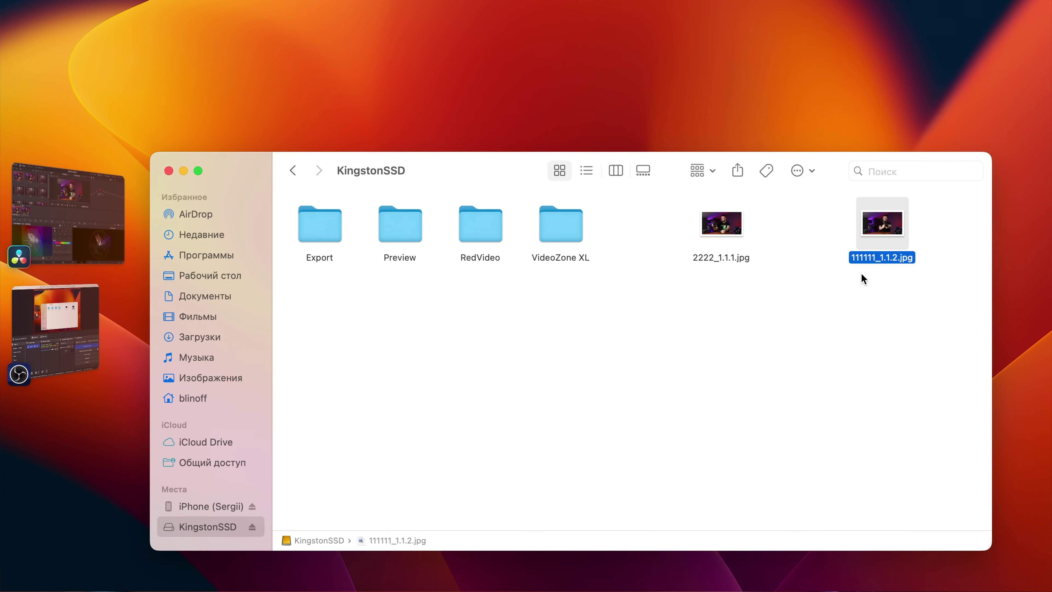
pyautogui.rightClick(884, 230)
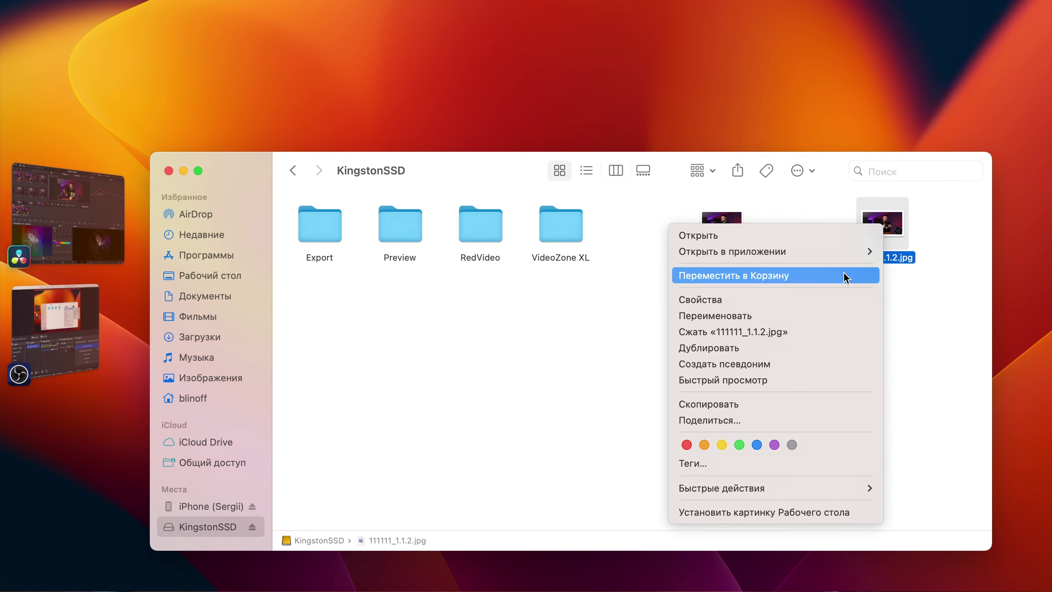
pyautogui.click(787, 300)
pyautogui.moveTo(243, 189); pyautogui.dragTo(296, 189)
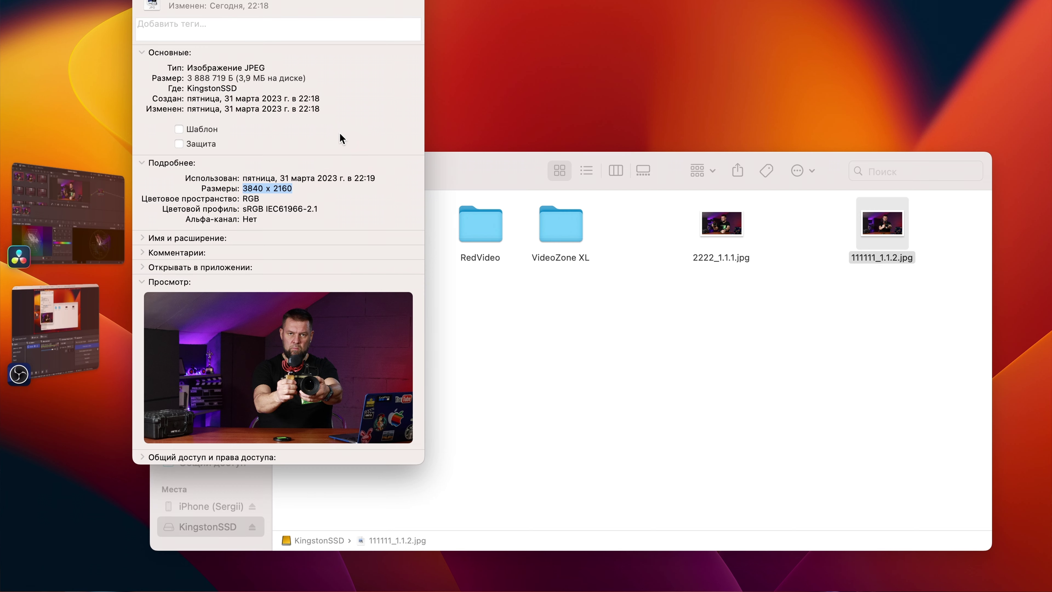
pyautogui.press('super+w')
pyautogui.click(89, 215)
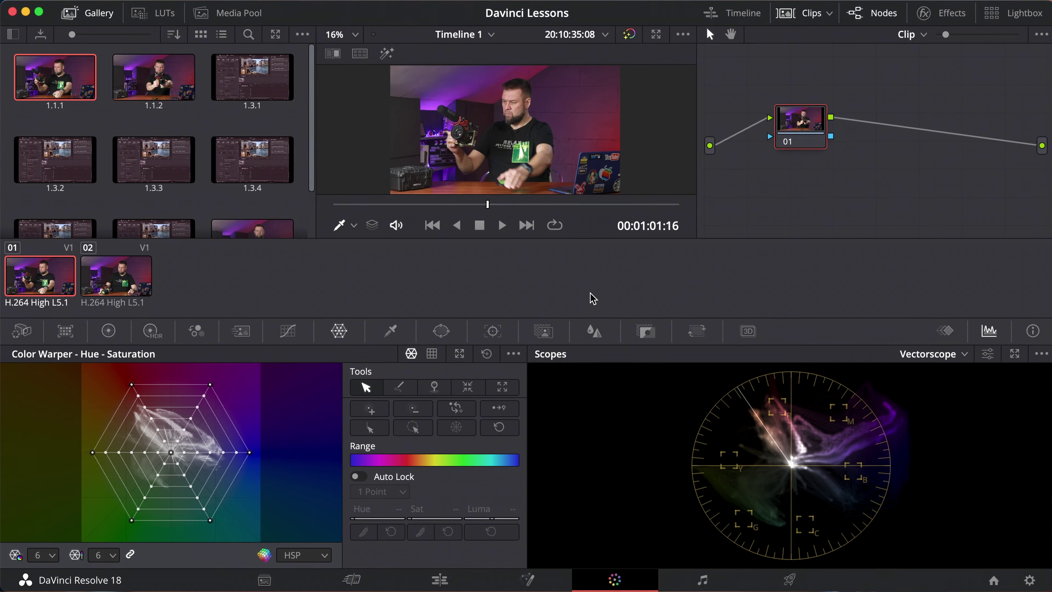
# Rename the 126 фишки давинчи folder in Finder, scrub the offline timeline clip, and open the Media page.
pyautogui.click(437, 577)
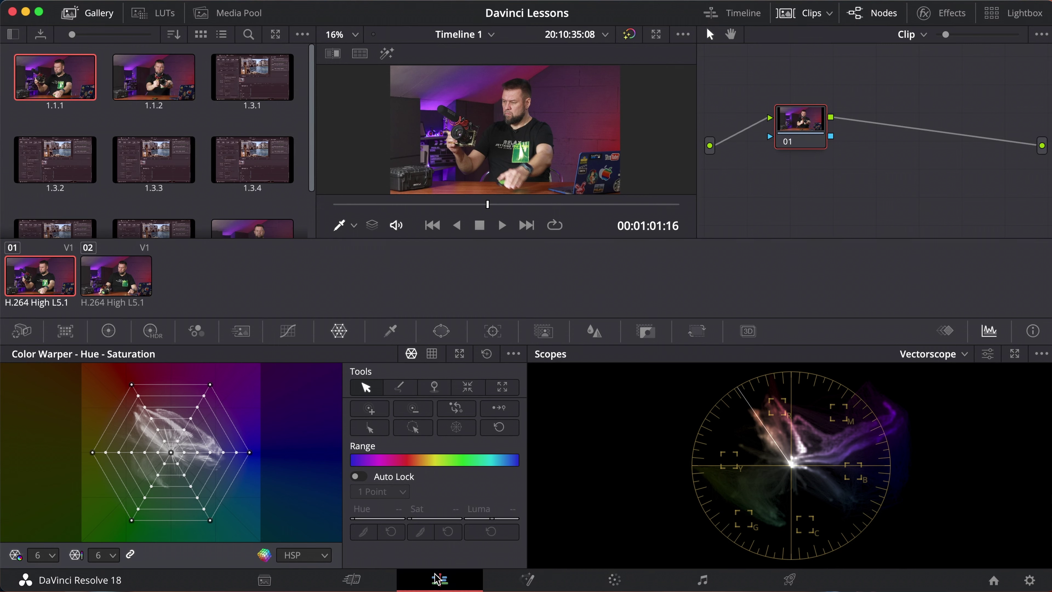
pyautogui.click(484, 375)
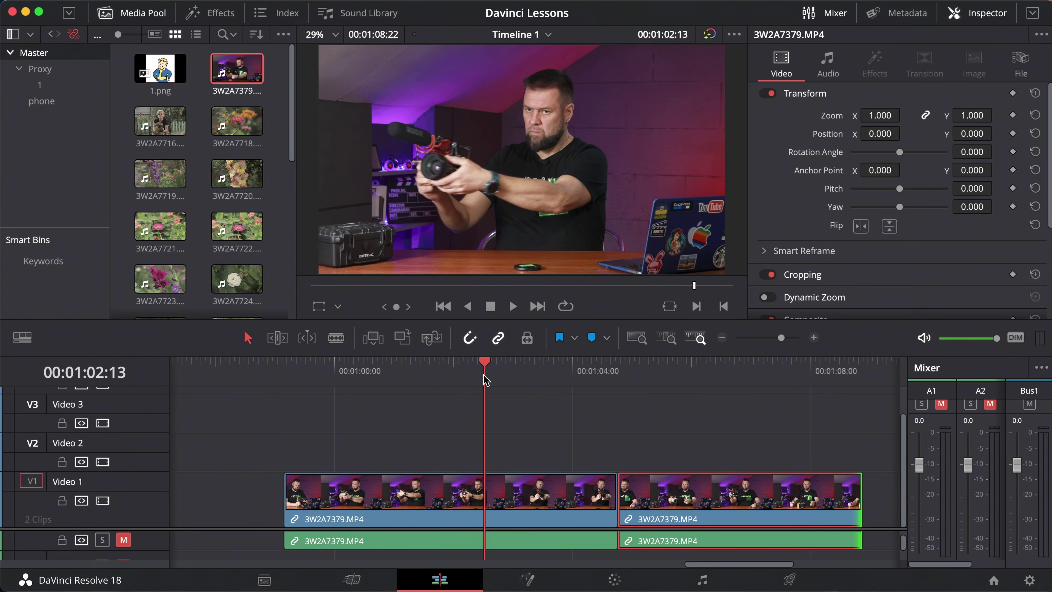
pyautogui.doubleClick(557, 242)
pyautogui.press('Return')
pyautogui.hotkey('ctrl', 'space')
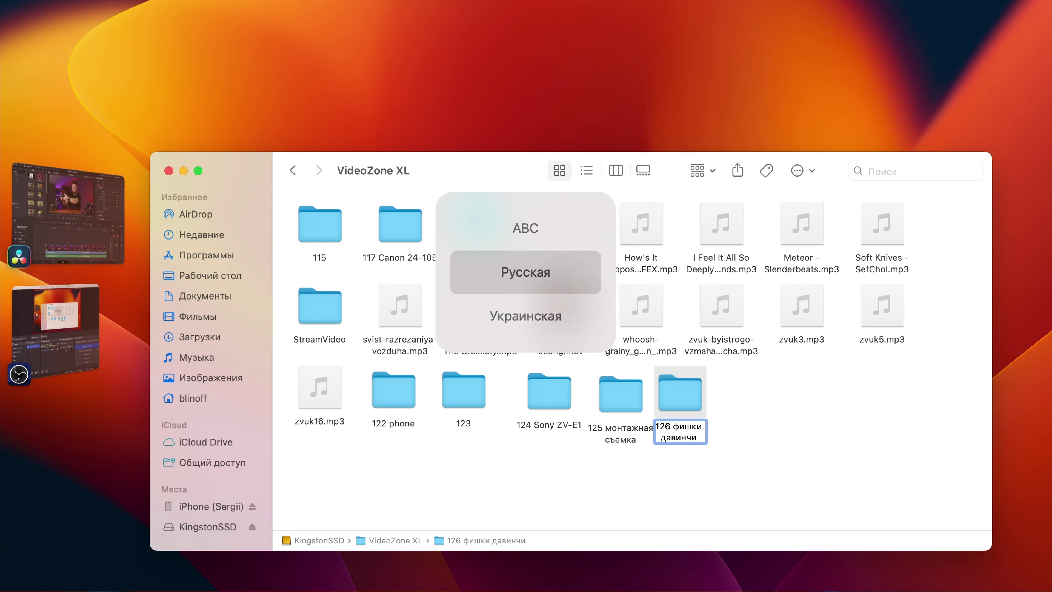
pyautogui.write('ка')
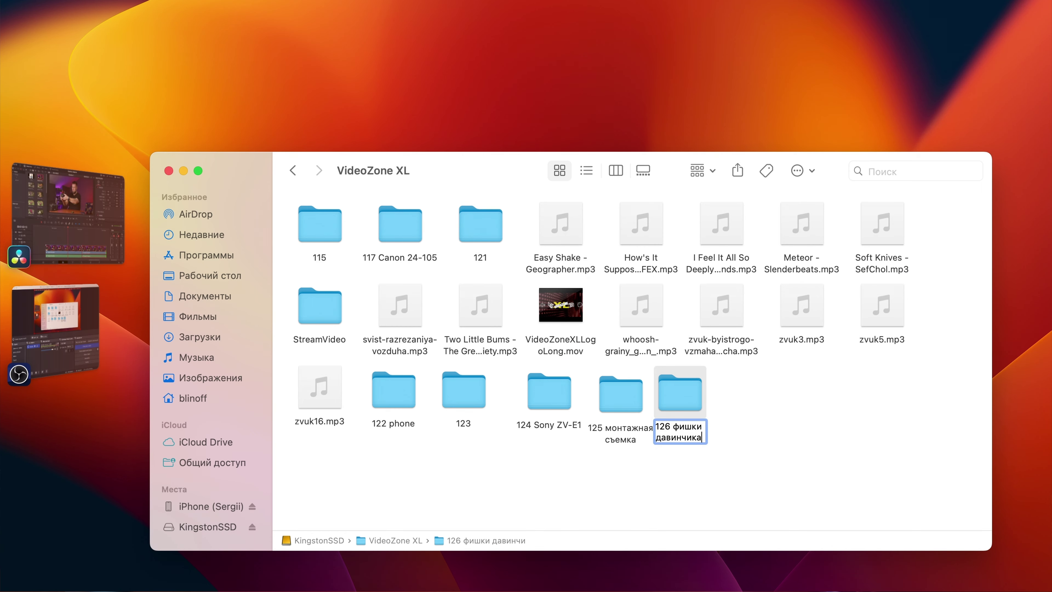
pyautogui.press('super+Tab')
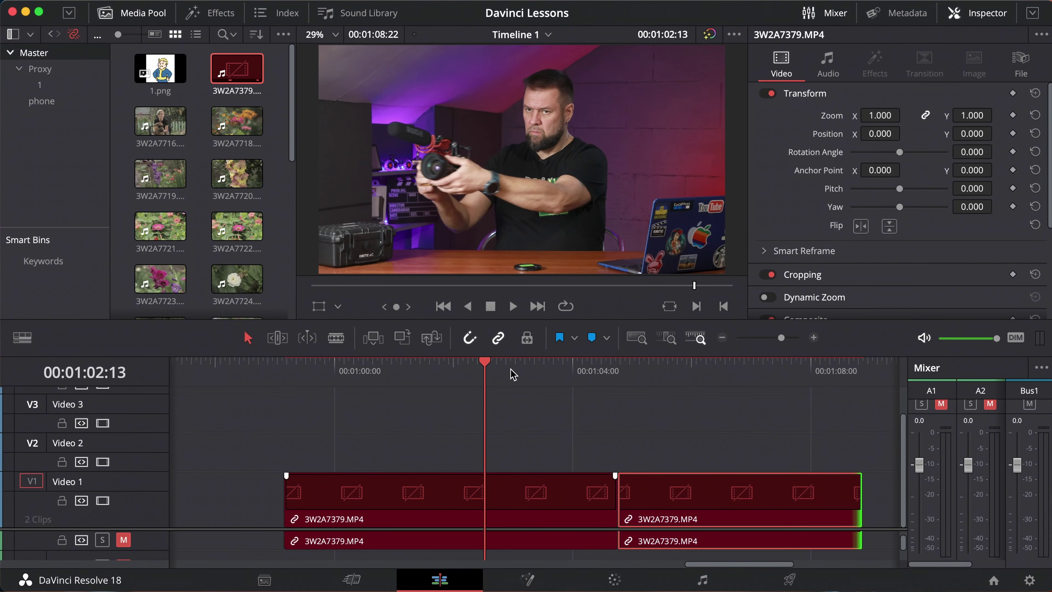
pyautogui.moveTo(376, 376); pyautogui.dragTo(474, 395)
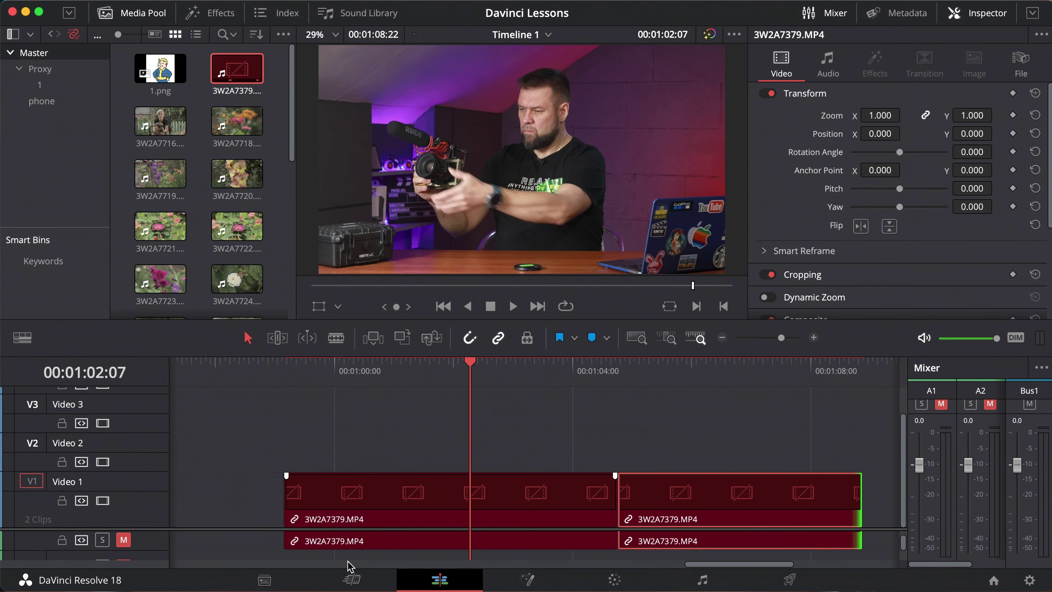
pyautogui.click(264, 581)
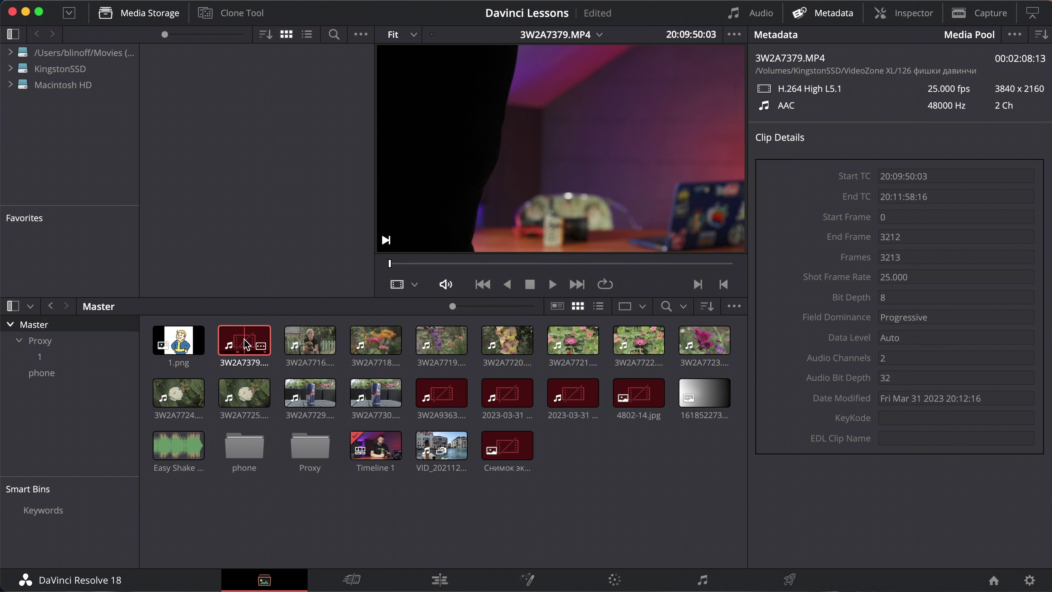
# Check the clip and phone bin menus, then show the Master bin with all clips.
pyautogui.rightClick(247, 344)
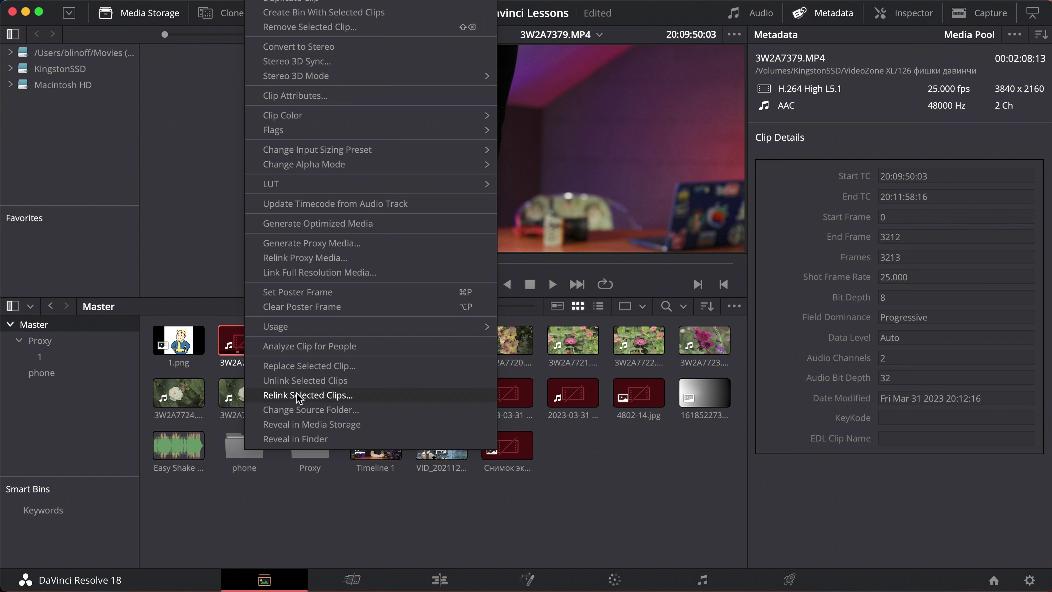
pyautogui.click(601, 479)
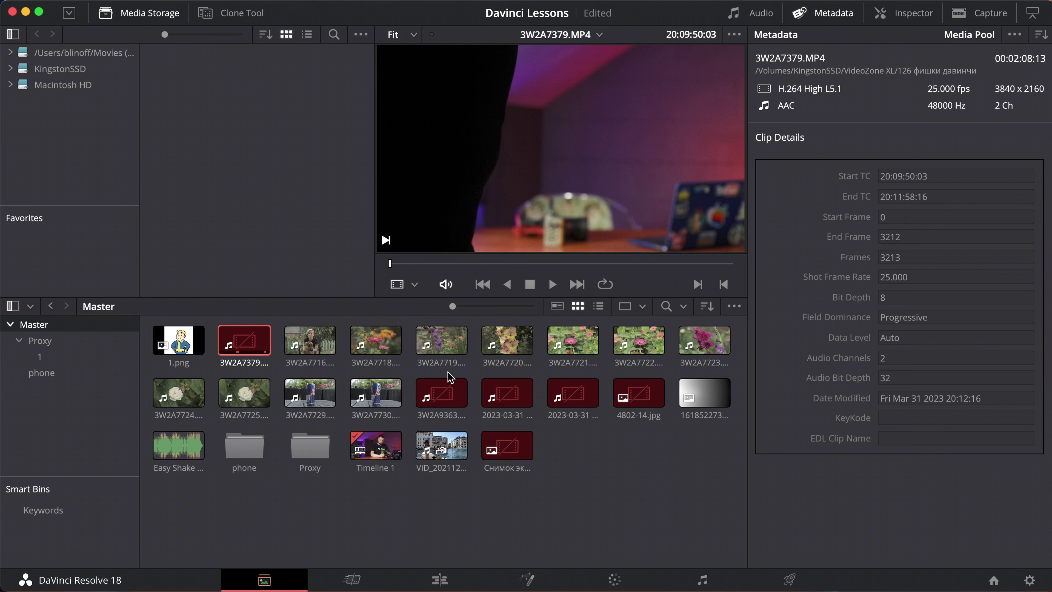
pyautogui.rightClick(49, 380)
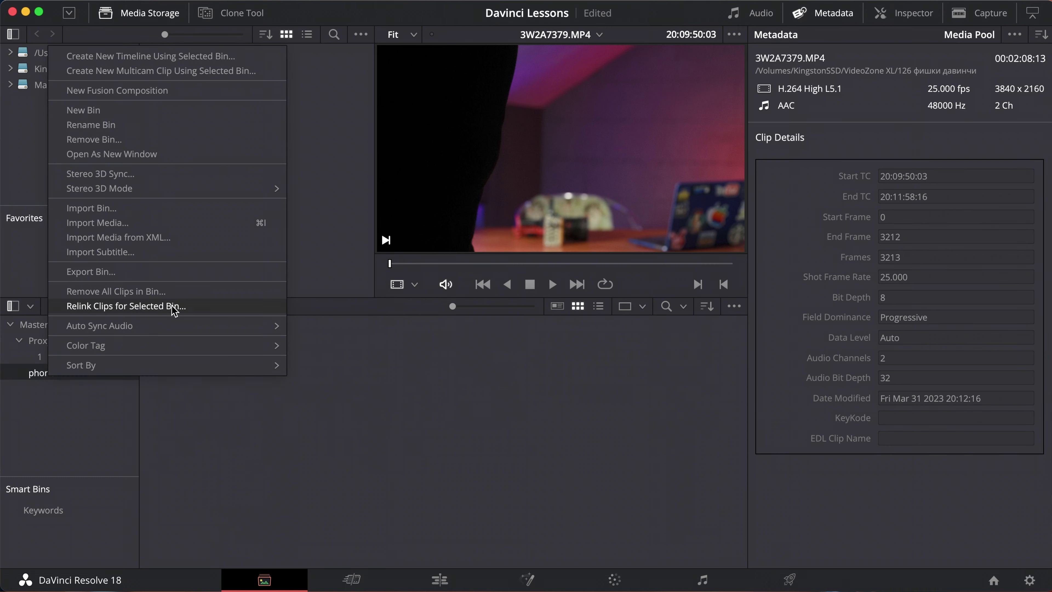
pyautogui.click(334, 405)
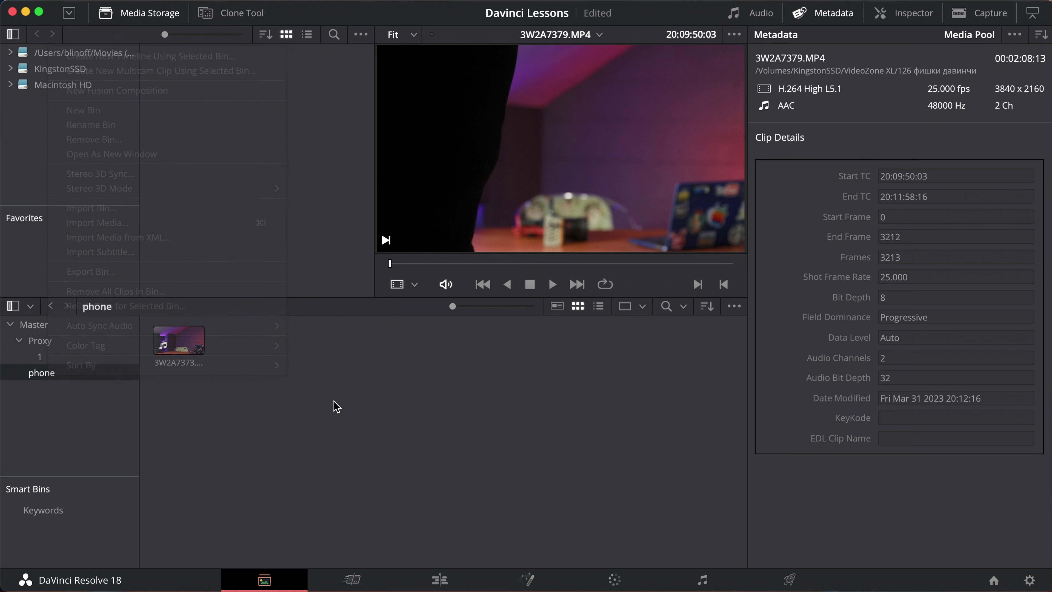
pyautogui.click(56, 325)
# Relink the offline 3W2A7379 clip via KingstonSSD > VideoZone XL using a comprehensive search.
pyautogui.click(248, 346)
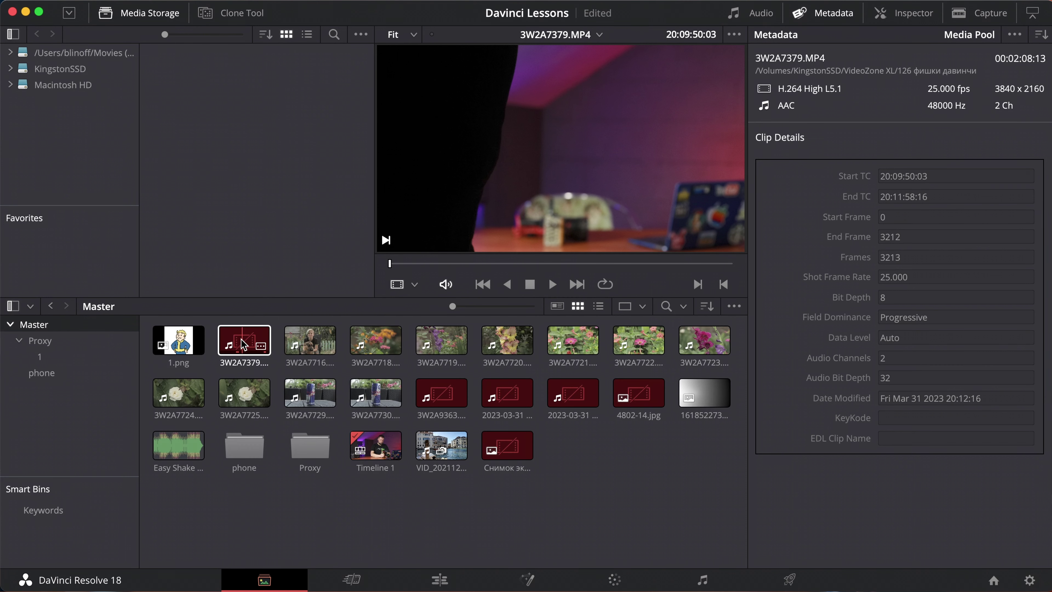
pyautogui.rightClick(244, 345)
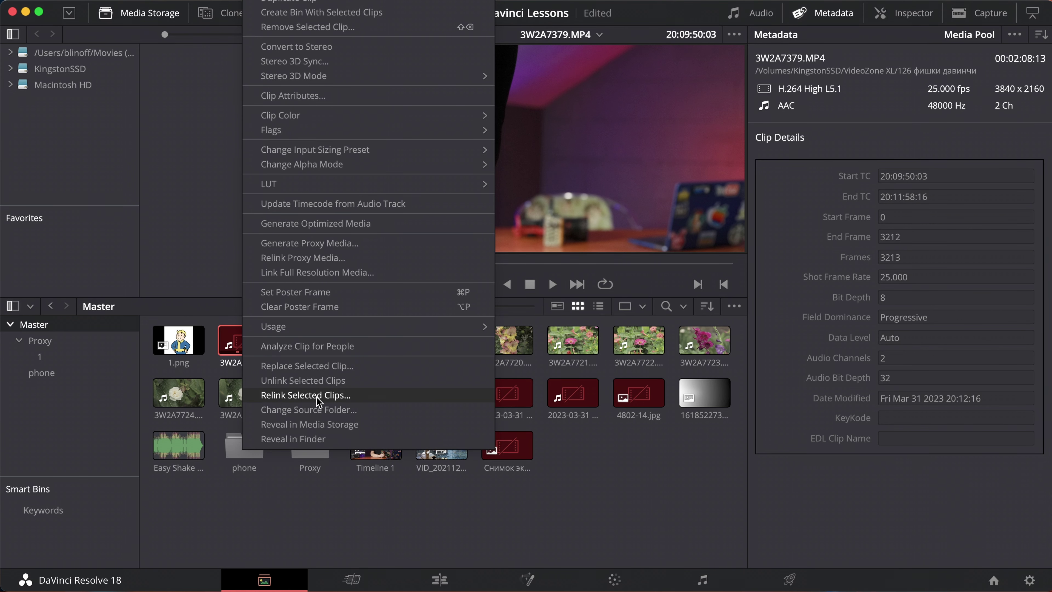
pyautogui.click(305, 395)
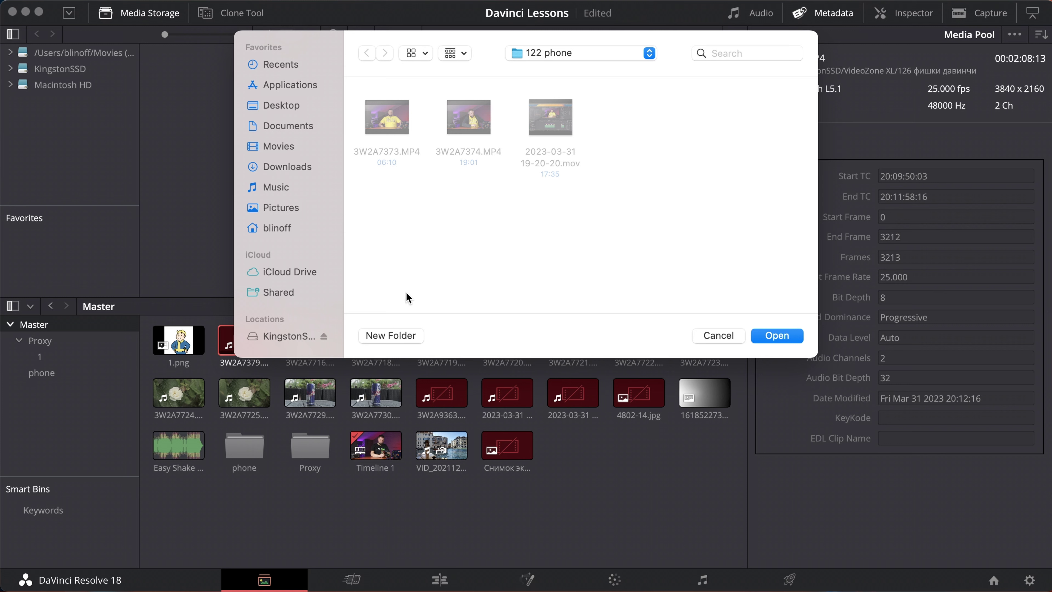
pyautogui.click(289, 336)
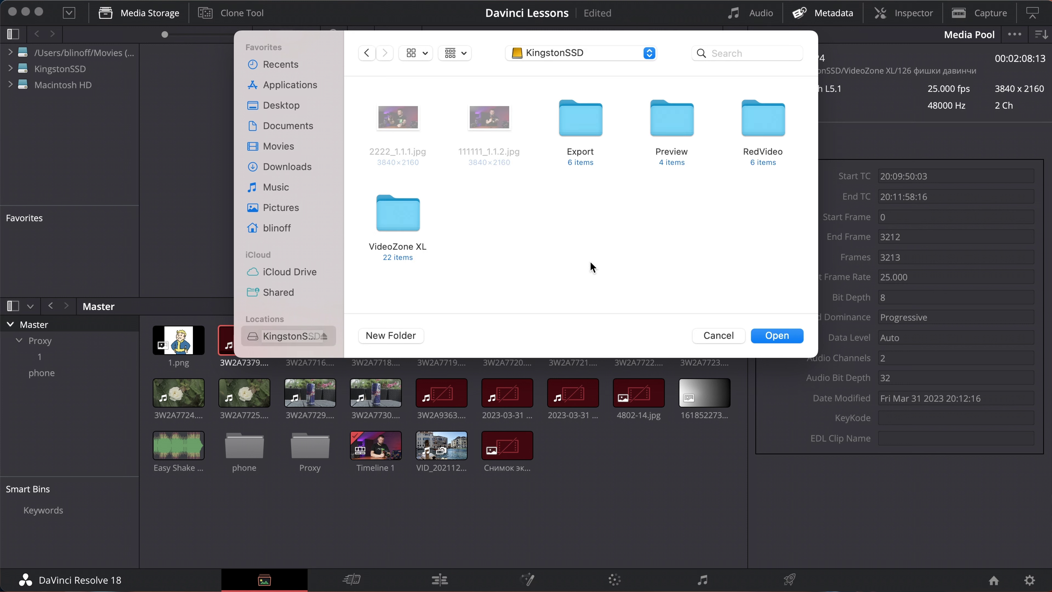
pyautogui.click(397, 224)
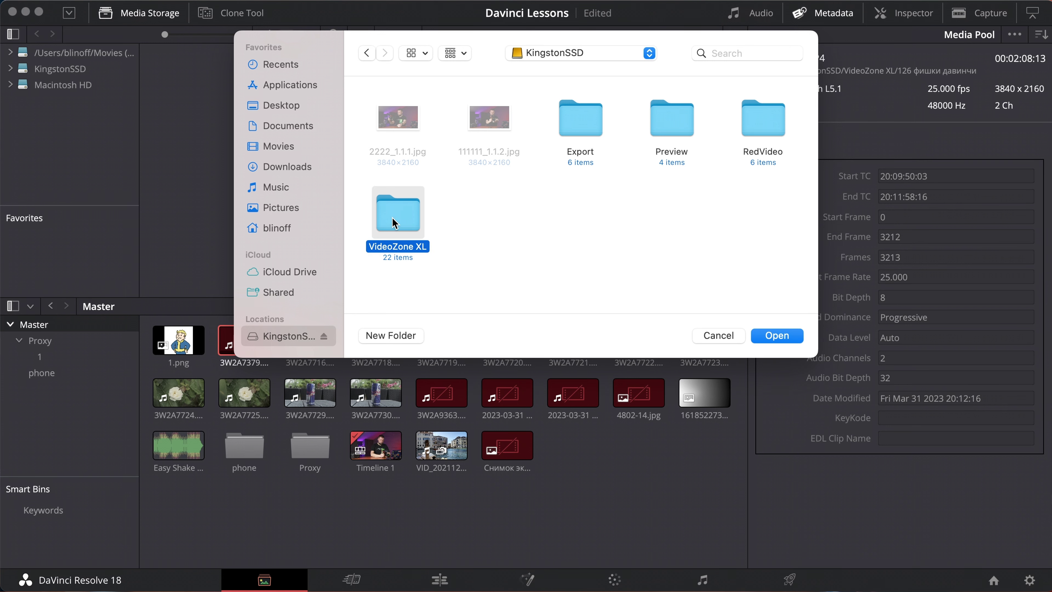
pyautogui.click(773, 335)
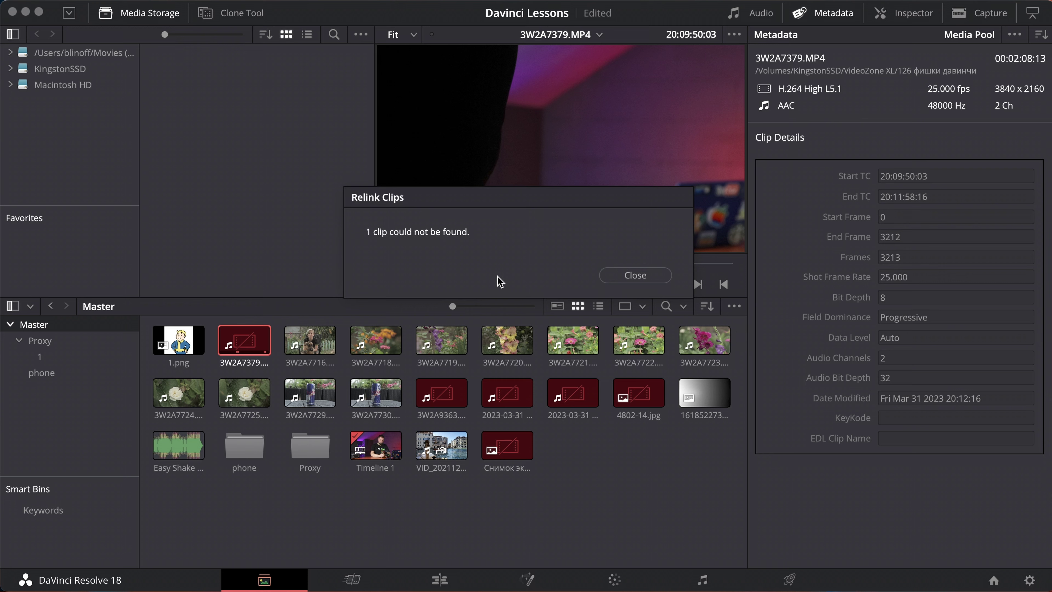
pyautogui.click(630, 277)
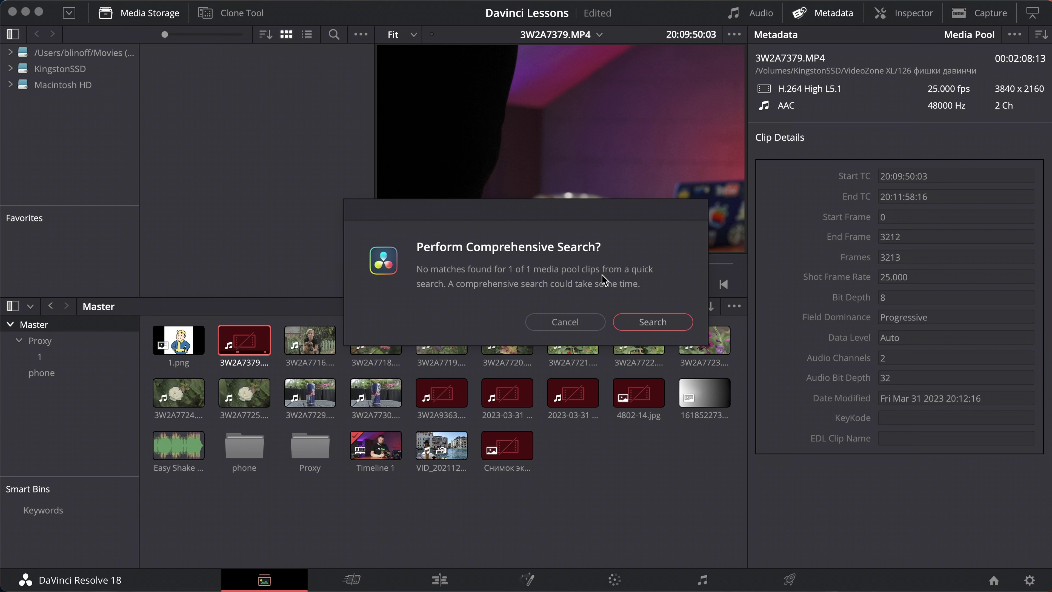
pyautogui.click(644, 326)
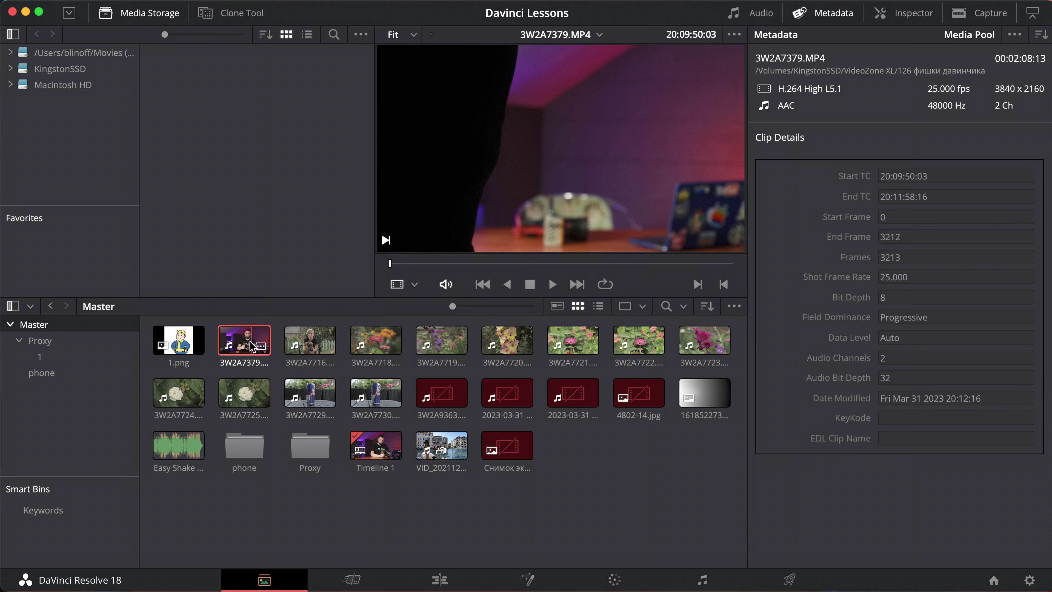
pyautogui.click(444, 580)
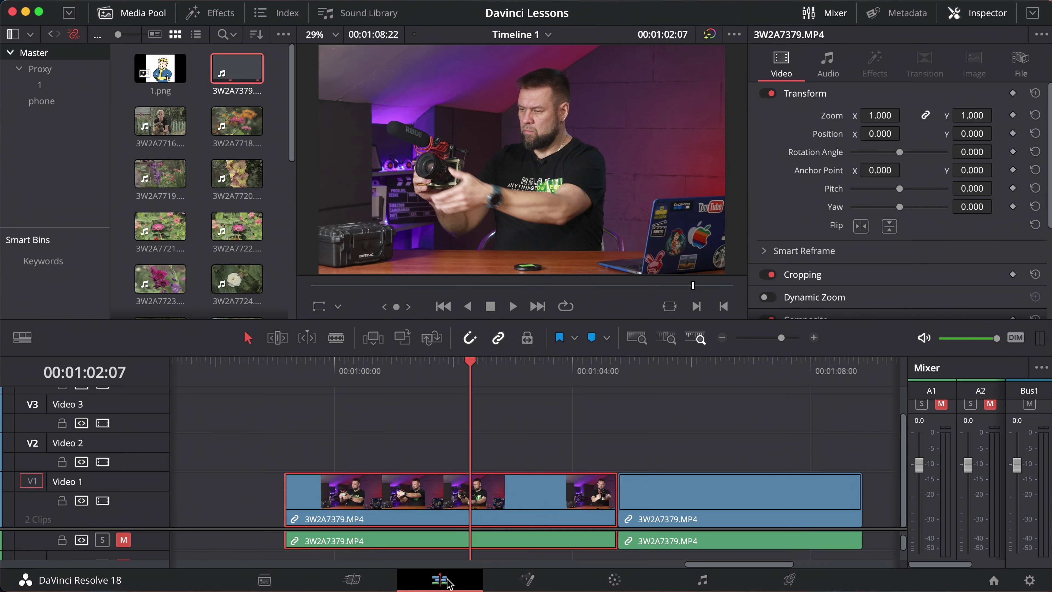
pyautogui.click(648, 371)
pyautogui.click(490, 375)
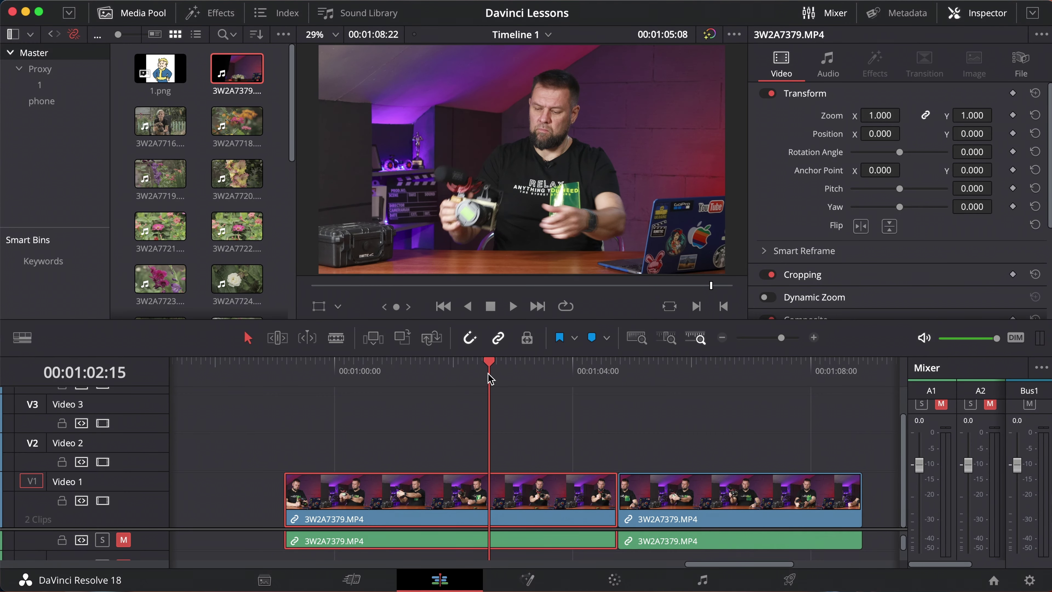
pyautogui.click(551, 374)
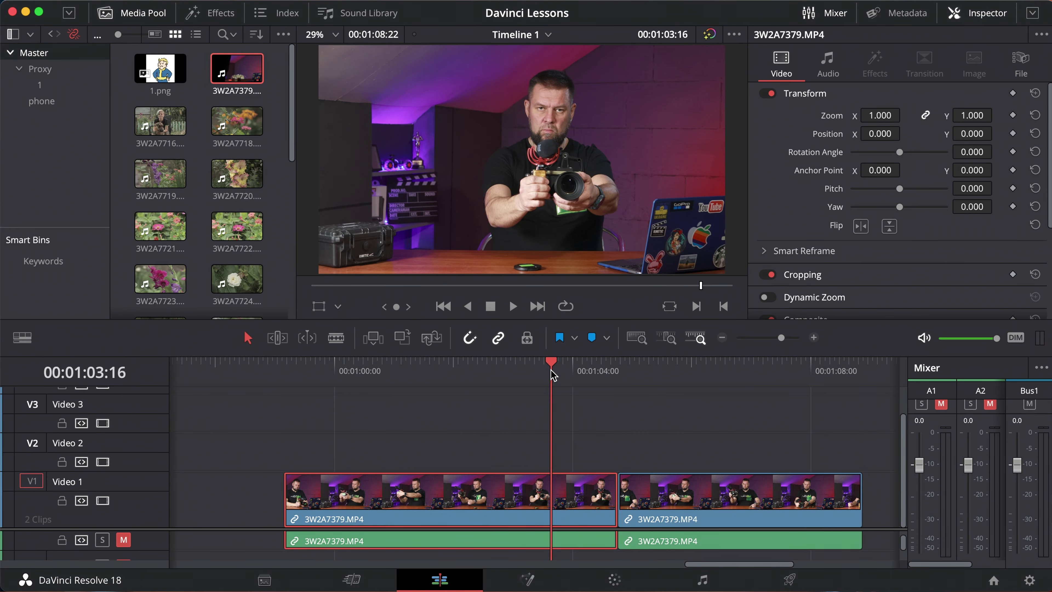
pyautogui.click(573, 375)
pyautogui.click(370, 364)
pyautogui.click(535, 368)
pyautogui.click(470, 369)
pyautogui.click(389, 369)
pyautogui.click(490, 368)
pyautogui.moveTo(446, 375)
pyautogui.mouseDown()
pyautogui.moveTo(306, 375)
pyautogui.moveTo(357, 375)
pyautogui.mouseUp()
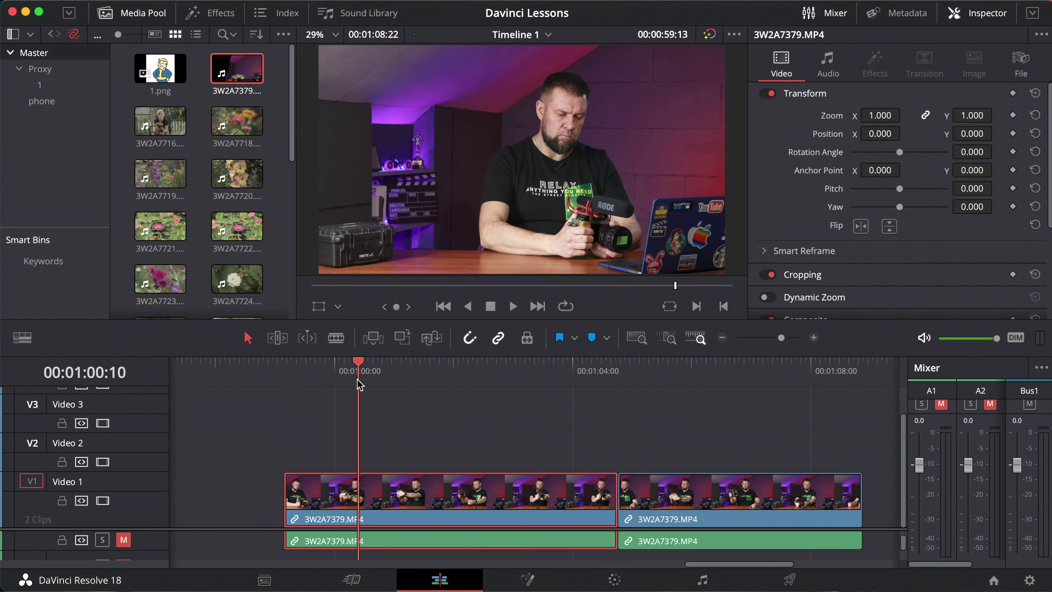
pyautogui.click(524, 385)
pyautogui.moveTo(527, 387); pyautogui.dragTo(284, 375)
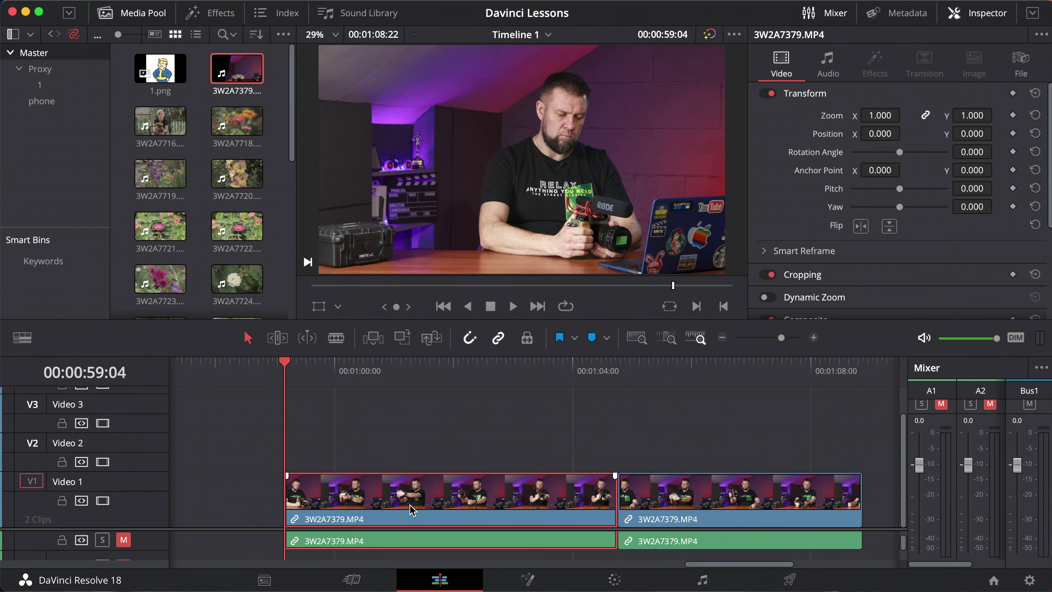
# Show Retime Controls on the first V1 clip and park the playhead at 00:01:00:15.
pyautogui.rightClick(410, 508)
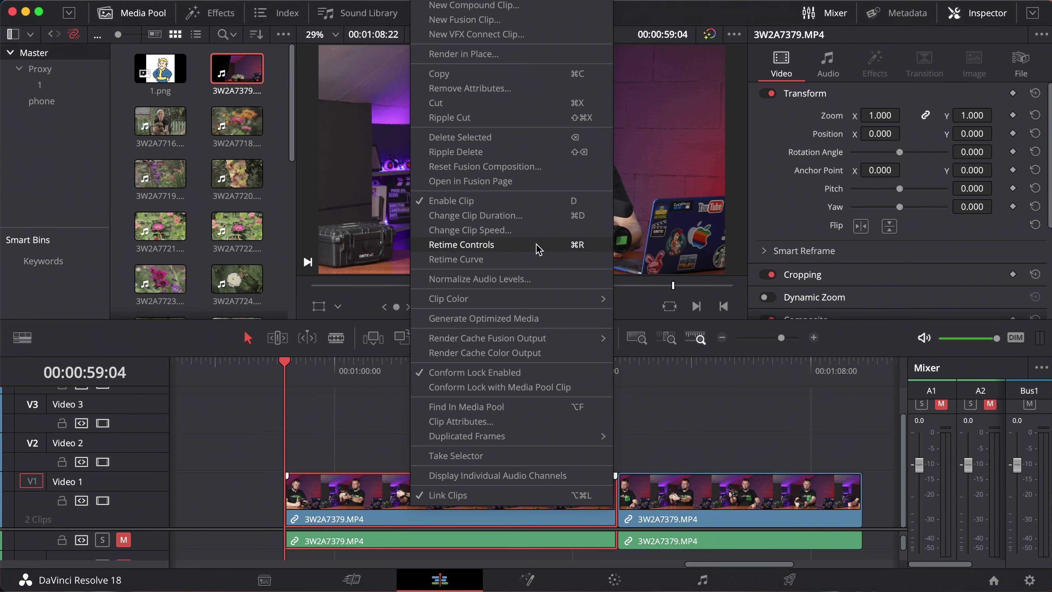
pyautogui.click(536, 245)
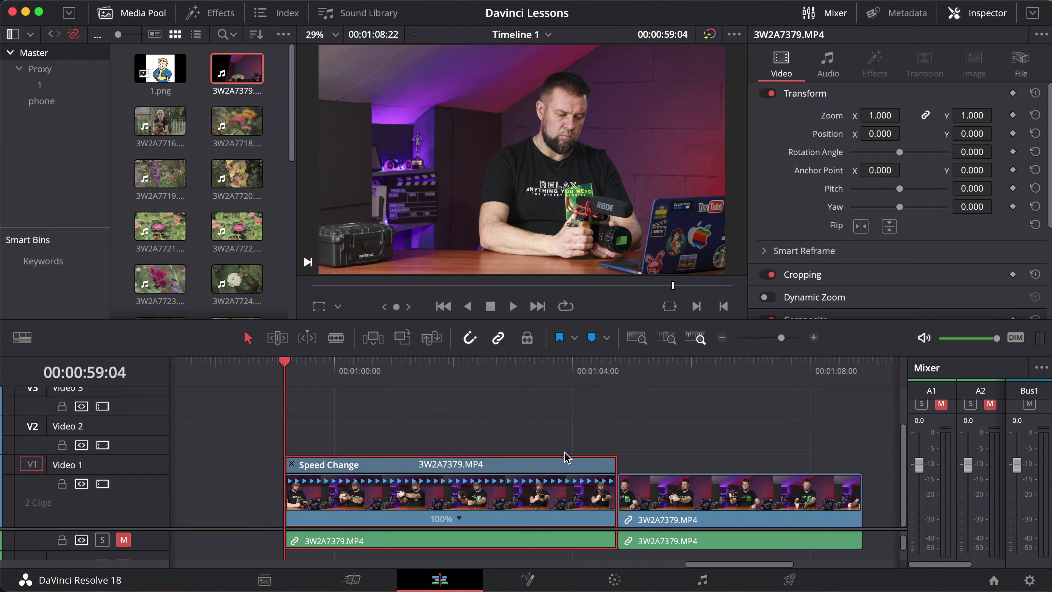
pyautogui.scroll(3, 567, 457)
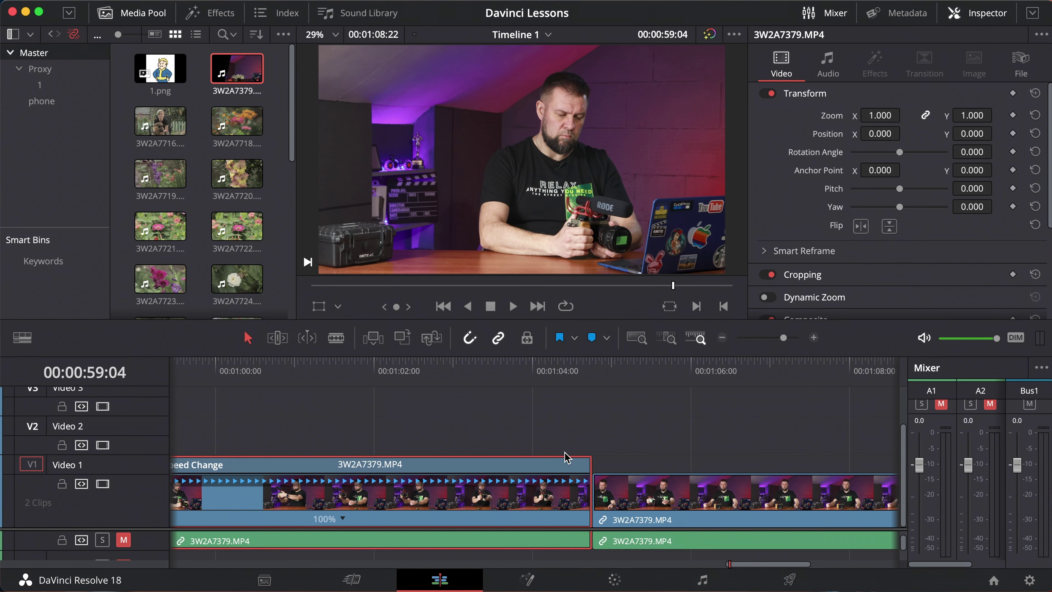
pyautogui.hscroll(-1, 566, 457)
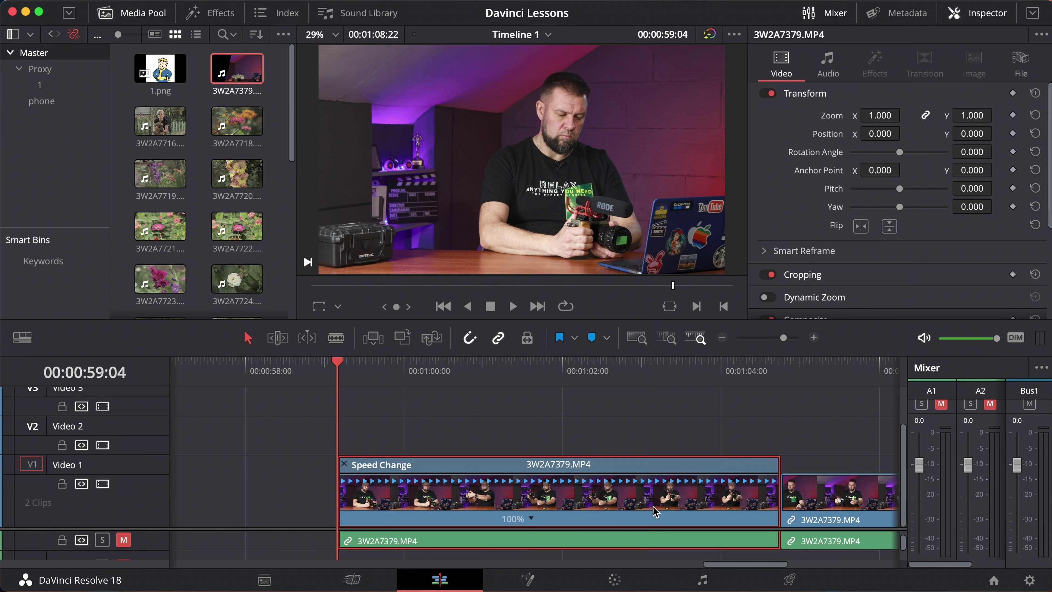
pyautogui.click(445, 377)
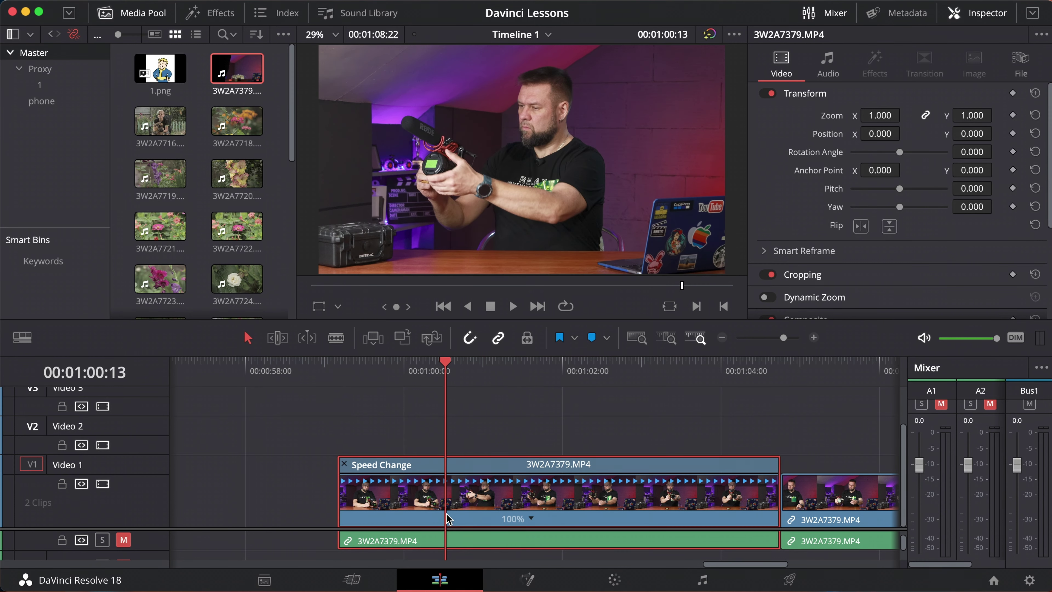
pyautogui.moveTo(338, 371); pyautogui.dragTo(413, 370)
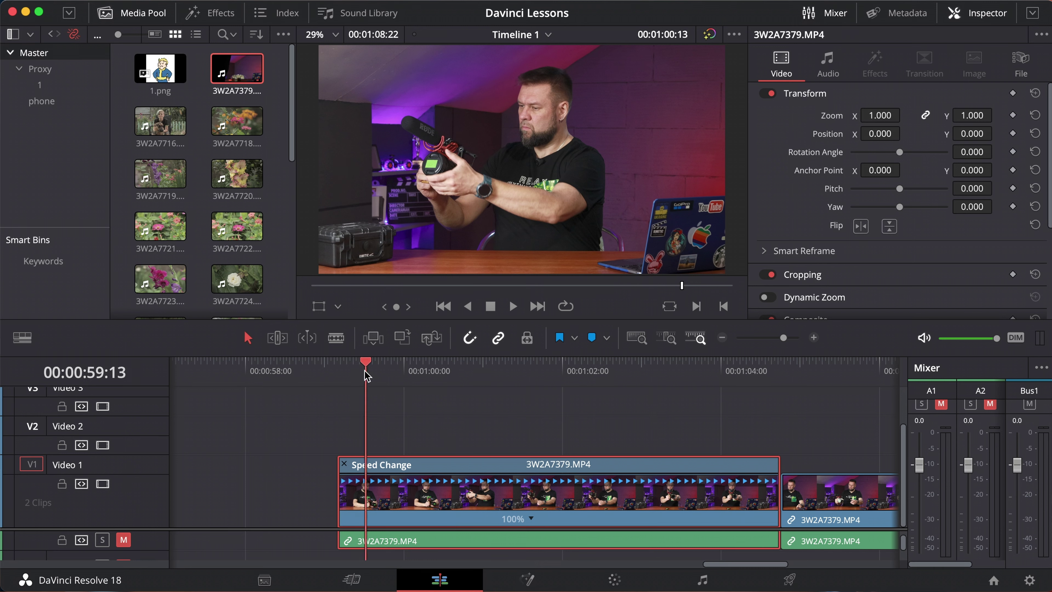
pyautogui.press('space')
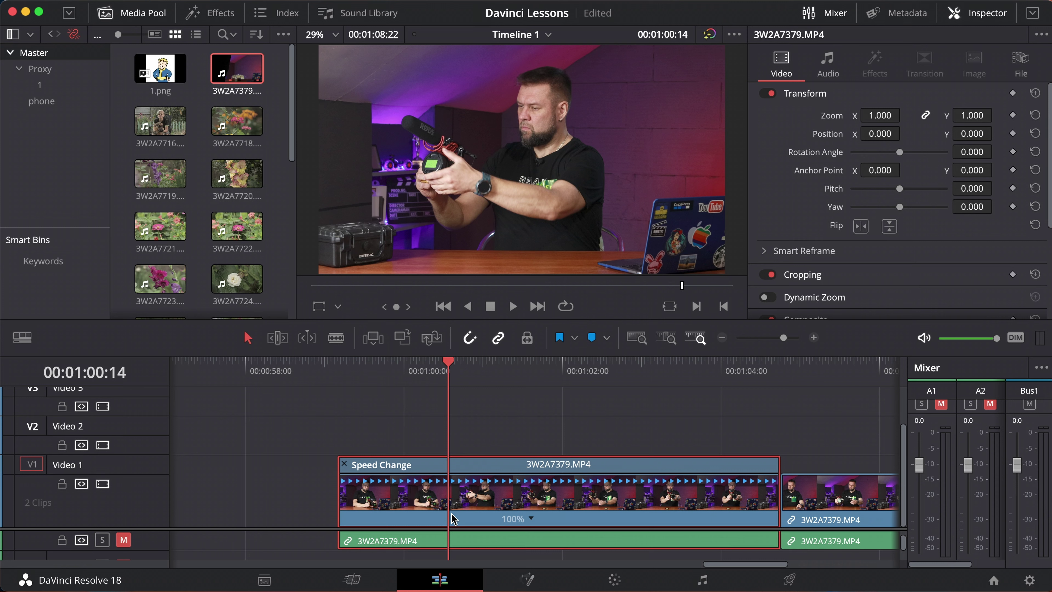
pyautogui.moveTo(437, 371); pyautogui.dragTo(451, 372)
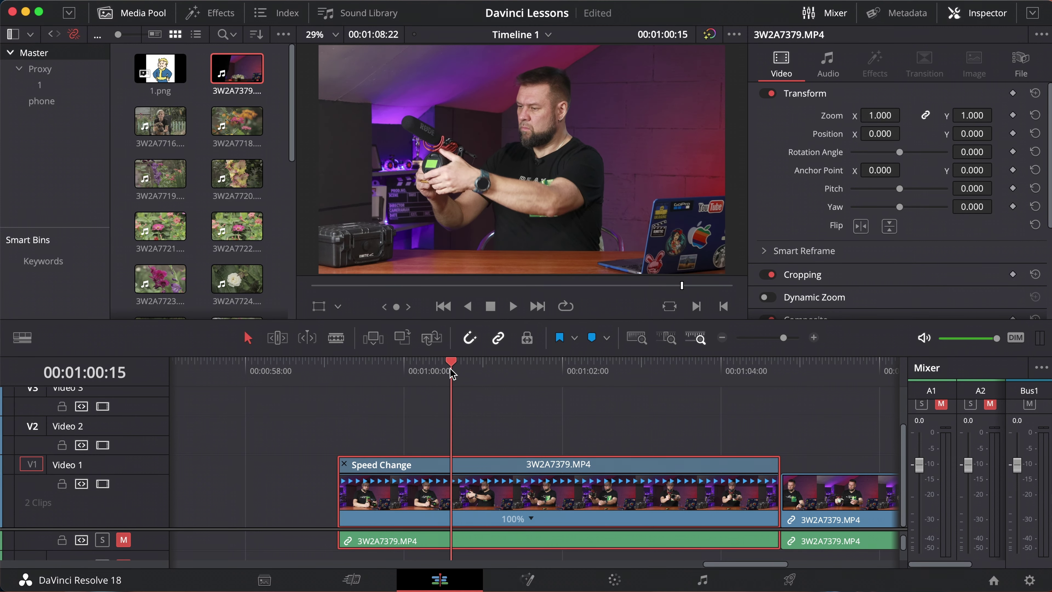
pyautogui.click(530, 519)
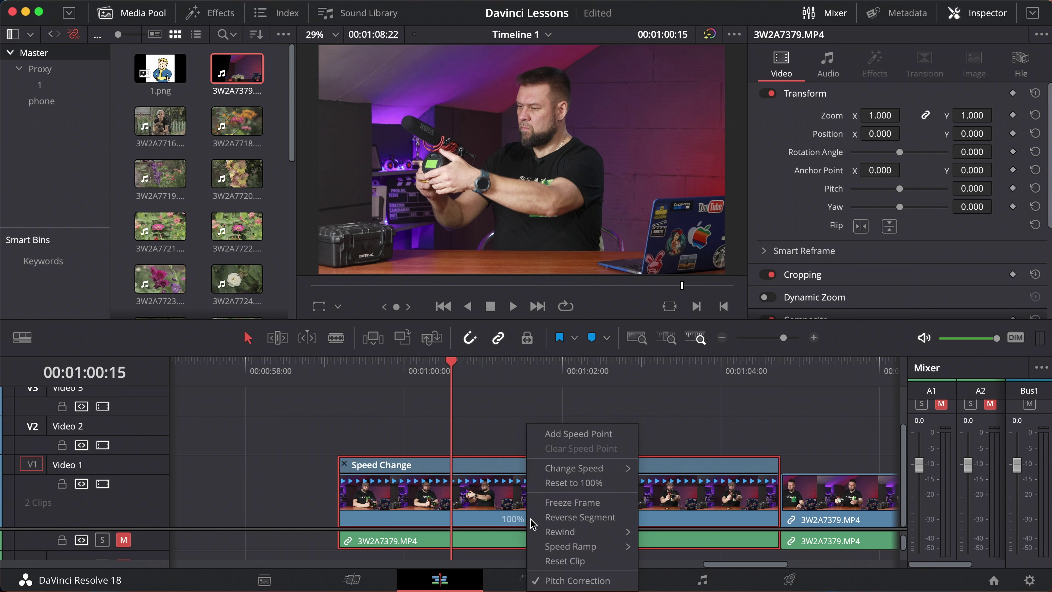
# Add speed points at 00:01:00:15 and near 00:01:01:18.
pyautogui.click(594, 440)
pyautogui.moveTo(456, 382)
pyautogui.mouseDown()
pyautogui.moveTo(454, 390)
pyautogui.moveTo(555, 400)
pyautogui.mouseUp()
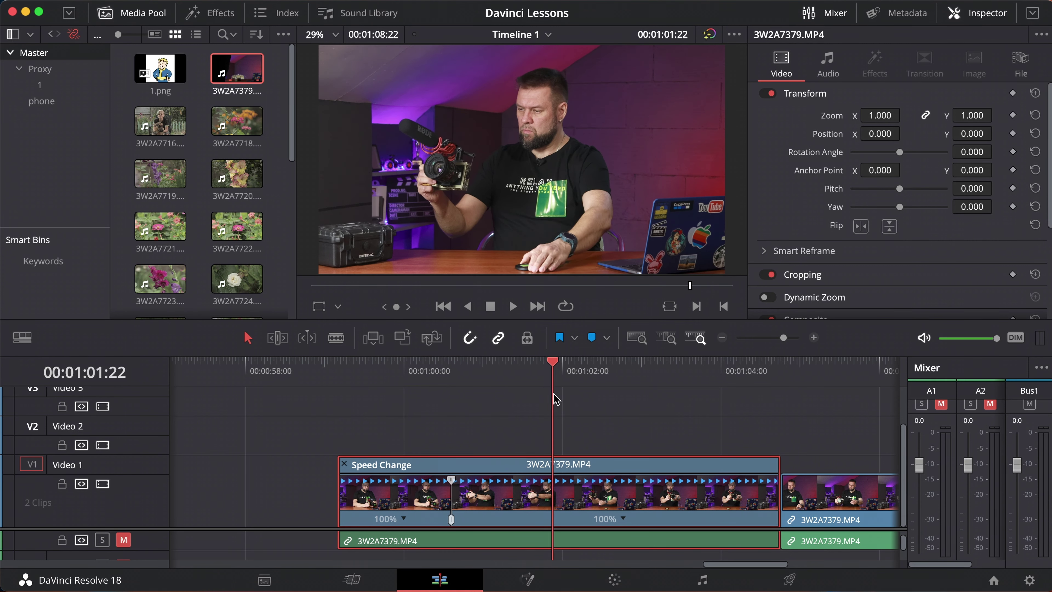
pyautogui.moveTo(555, 400)
pyautogui.mouseDown()
pyautogui.moveTo(516, 388)
pyautogui.moveTo(547, 397)
pyautogui.mouseUp()
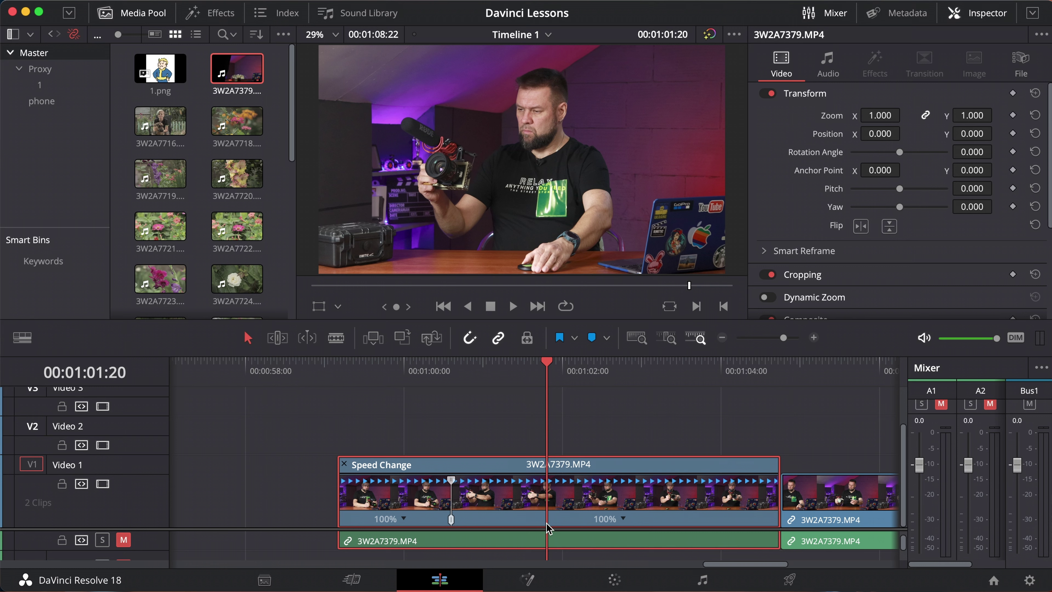
pyautogui.click(623, 519)
pyautogui.click(679, 432)
# Add further speed points along the clip, then park the playhead just before it.
pyautogui.moveTo(615, 367); pyautogui.dragTo(602, 379)
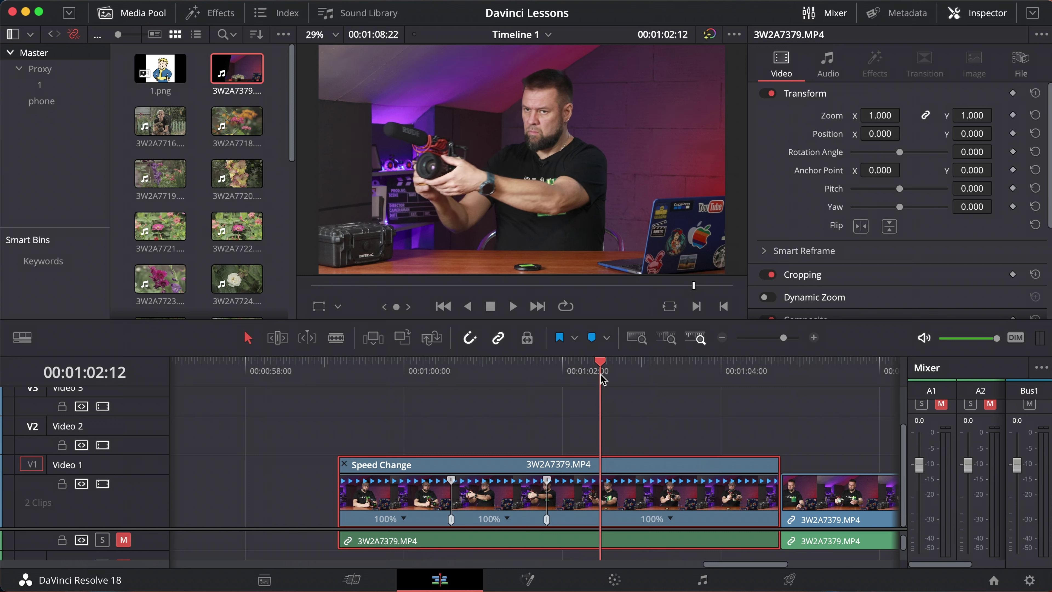
pyautogui.click(667, 519)
pyautogui.click(687, 501)
pyautogui.moveTo(635, 372)
pyautogui.mouseDown()
pyautogui.moveTo(641, 391)
pyautogui.moveTo(654, 392)
pyautogui.mouseUp()
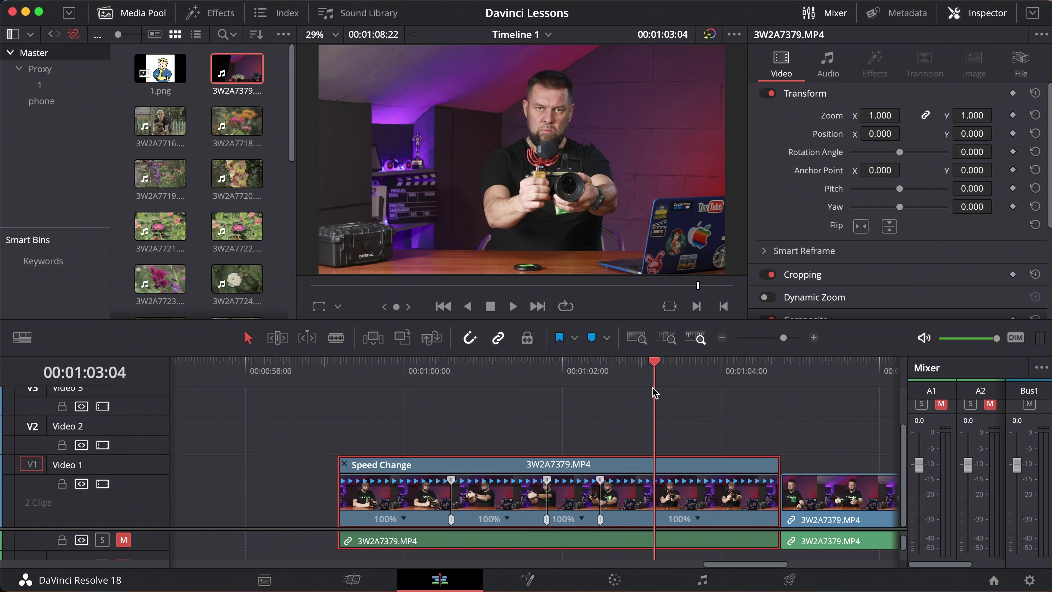
pyautogui.click(697, 518)
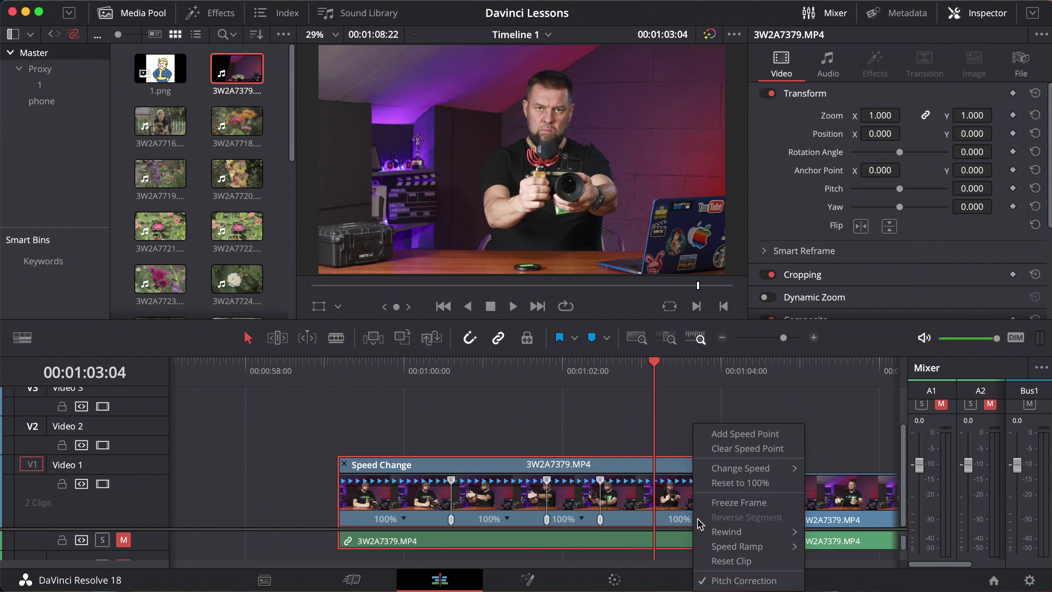
pyautogui.click(721, 435)
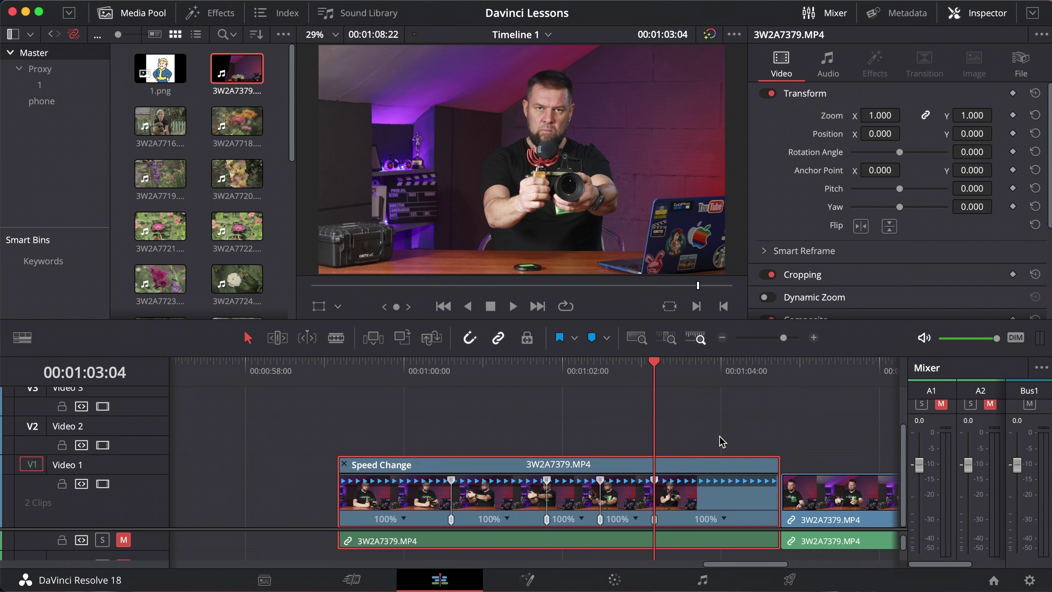
pyautogui.moveTo(369, 373)
pyautogui.mouseDown()
pyautogui.moveTo(504, 389)
pyautogui.moveTo(555, 372)
pyautogui.moveTo(392, 371)
pyautogui.mouseUp()
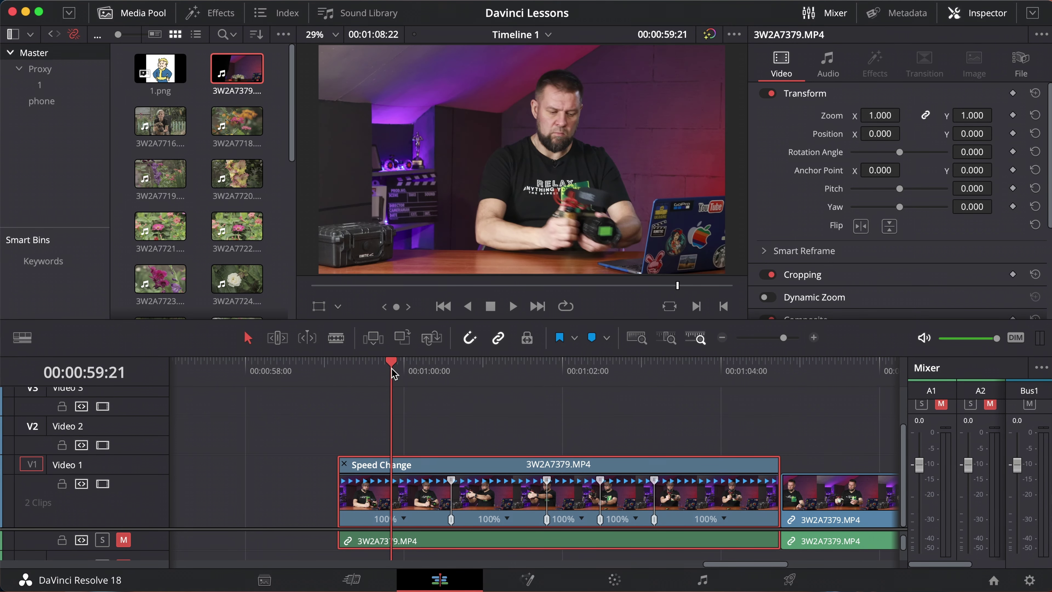
pyautogui.click(344, 371)
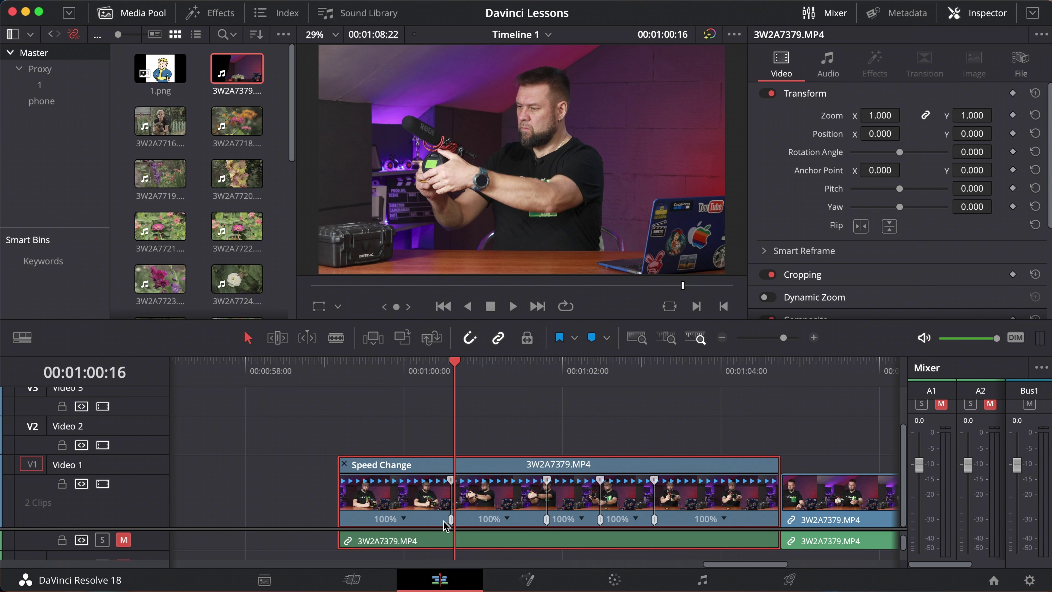
# Slow the first section to 10% and park the playhead at 00:01:13:10.
pyautogui.click(404, 518)
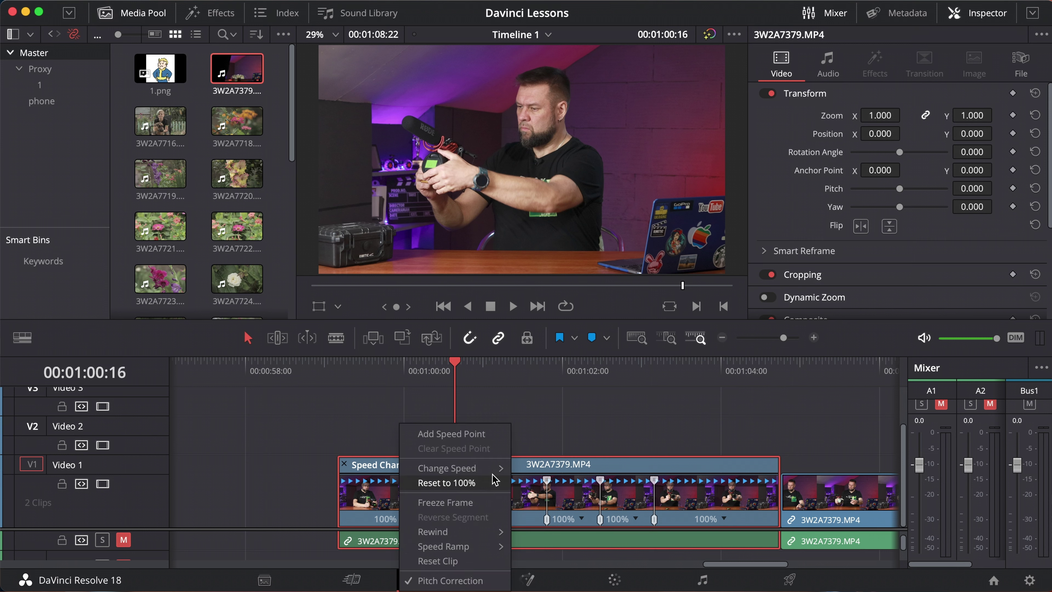
pyautogui.moveTo(501, 474)
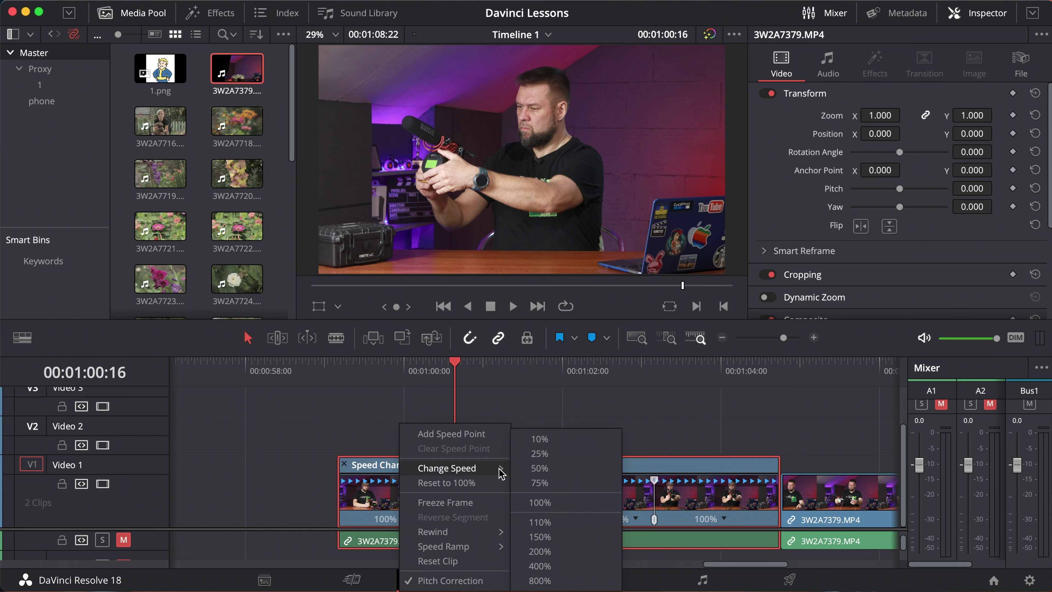
pyautogui.click(556, 444)
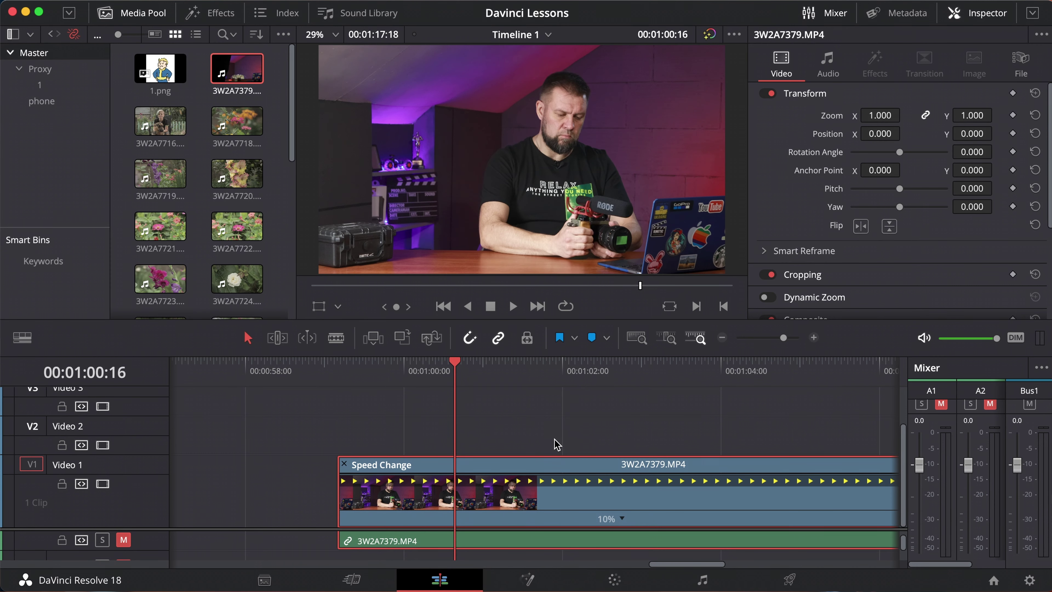
pyautogui.scroll(-2, 630, 431)
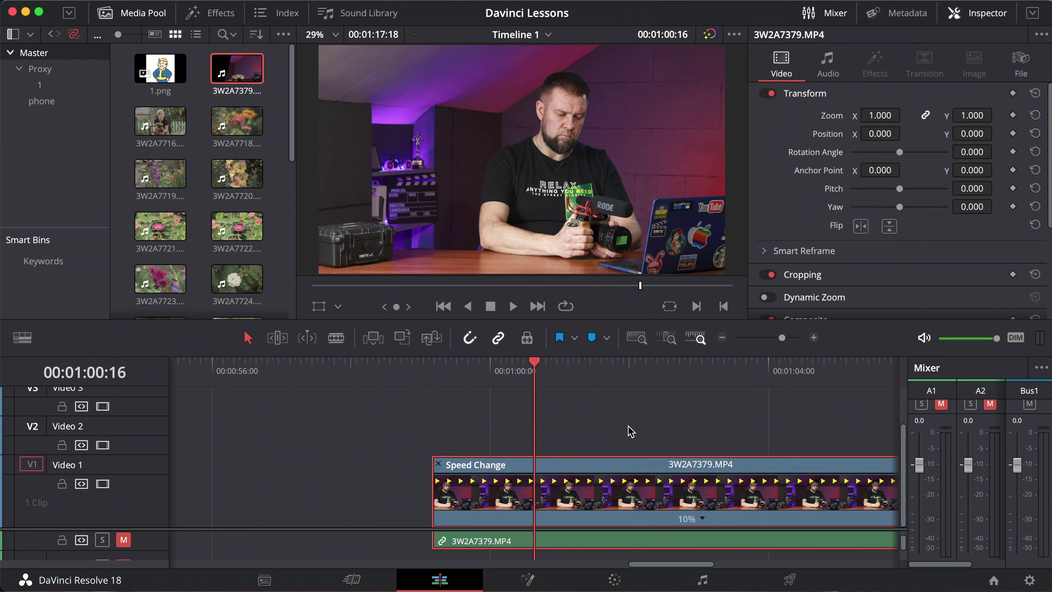
pyautogui.scroll(-2, 630, 431)
pyautogui.scroll(-2, 631, 431)
pyautogui.click(652, 383)
pyautogui.scroll(2, 653, 384)
pyautogui.scroll(2, 653, 384)
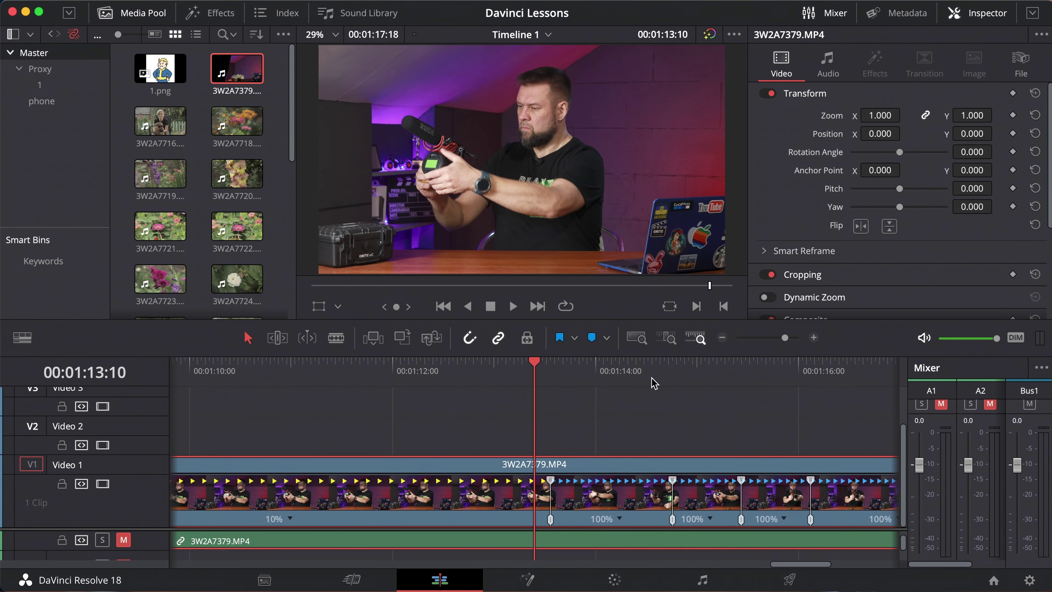
pyautogui.scroll(1, 653, 383)
# Speed the next section up to 400% and slow the one after to 25%.
pyautogui.click(621, 517)
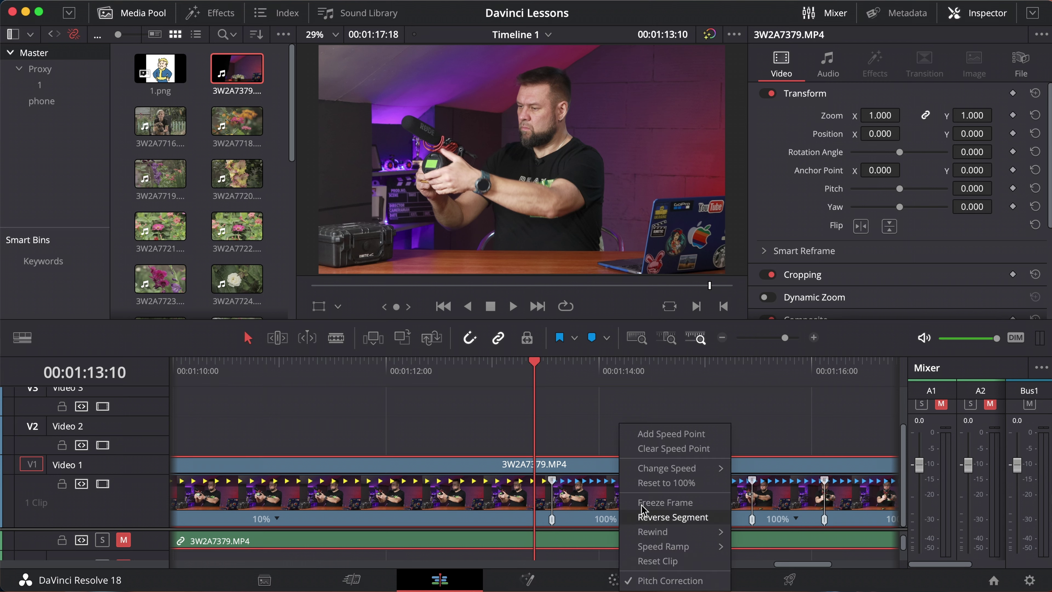
pyautogui.moveTo(710, 469)
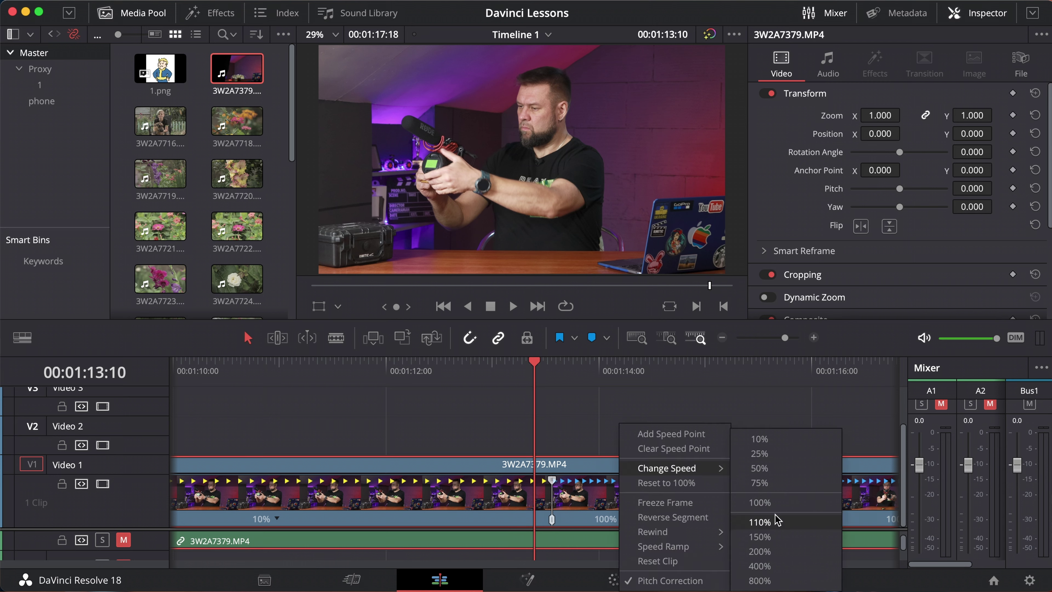
pyautogui.click(778, 566)
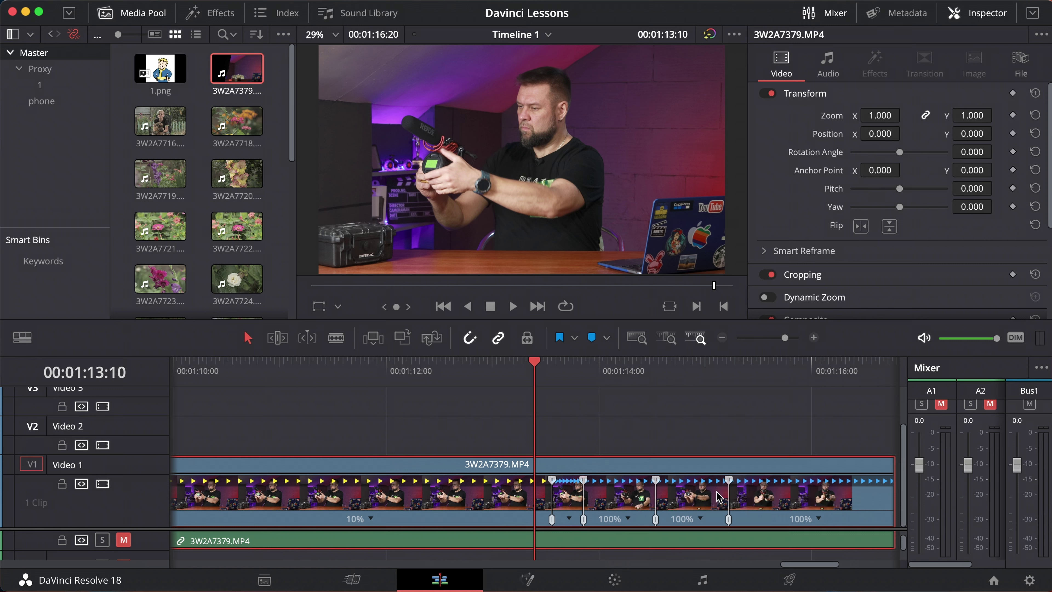
pyautogui.click(628, 519)
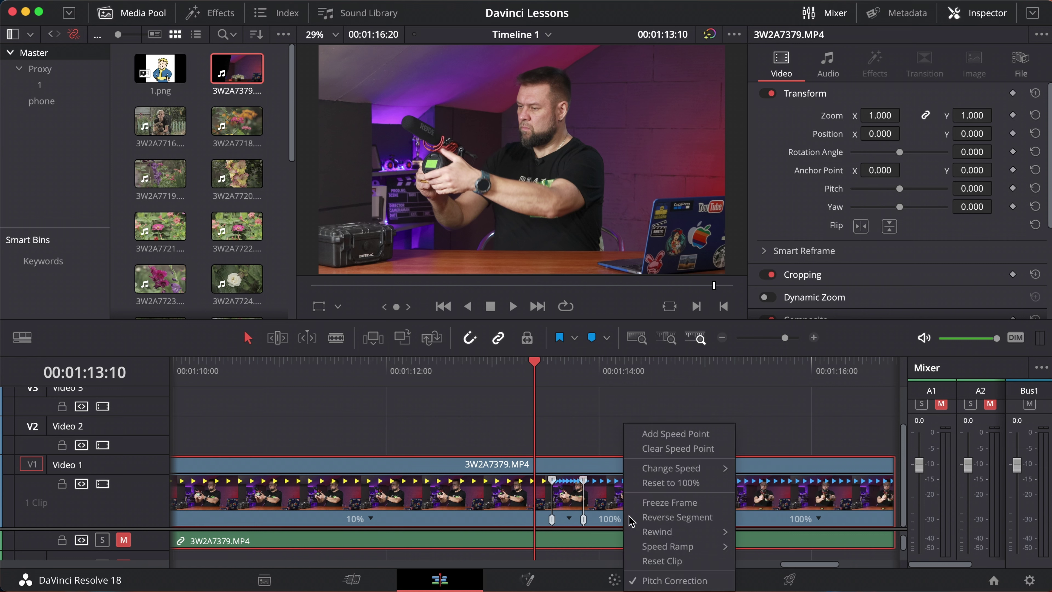
pyautogui.moveTo(716, 471)
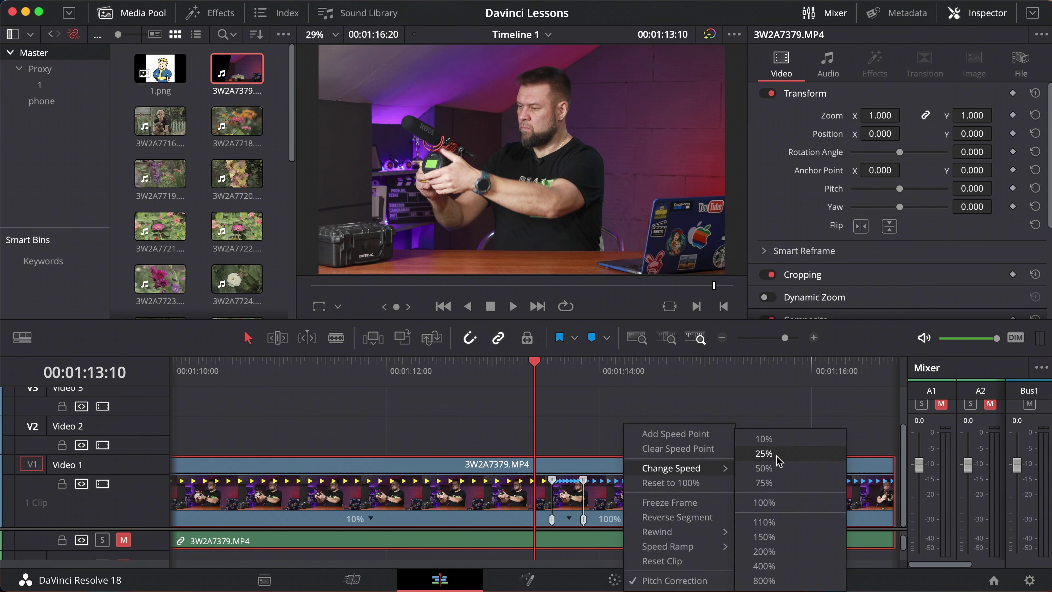
pyautogui.click(765, 454)
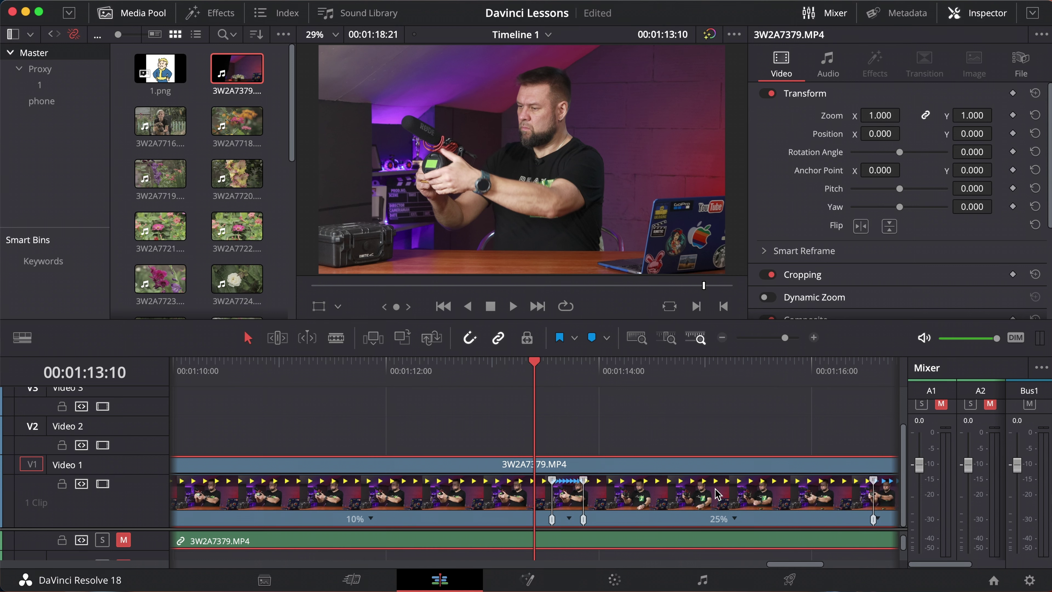
# At 01:16:16, set another section to 400% and the following one to 25%.
pyautogui.hscroll(10, 718, 494)
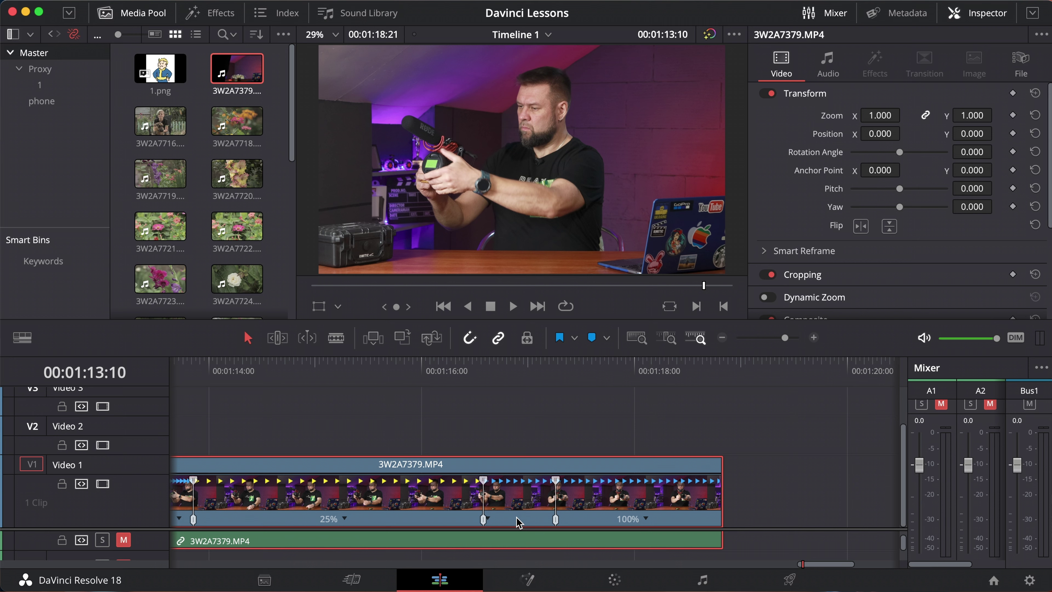
pyautogui.click(491, 386)
pyautogui.press('super+equal')
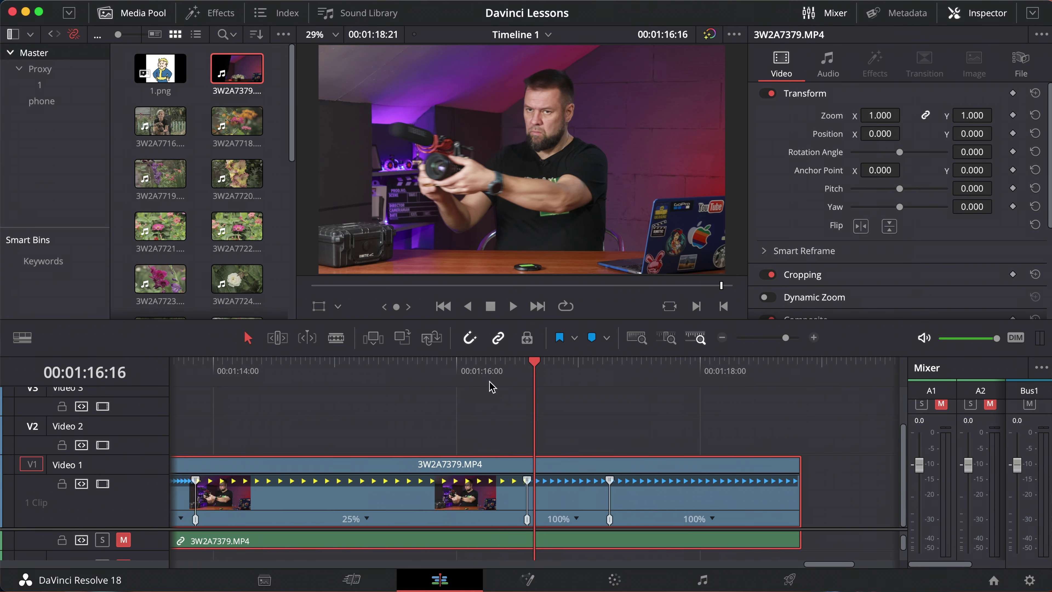
pyautogui.click(578, 518)
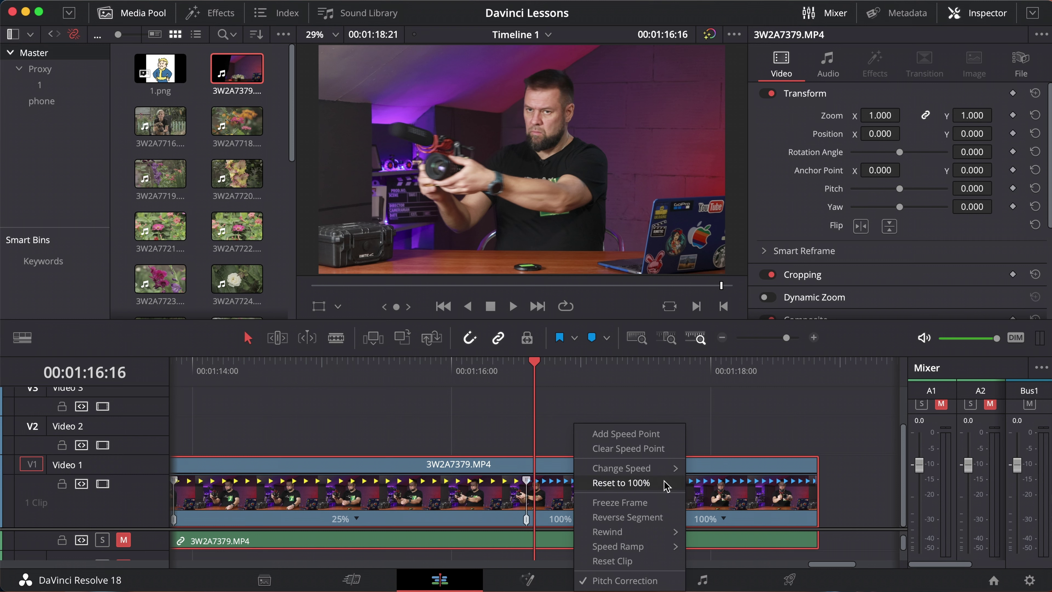
pyautogui.moveTo(667, 470)
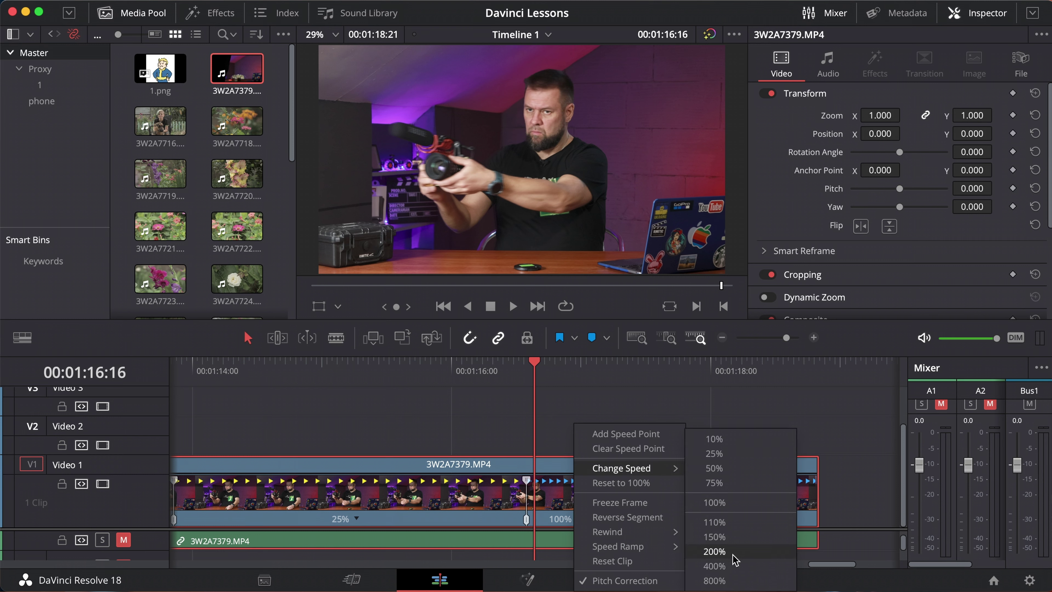
pyautogui.click(714, 566)
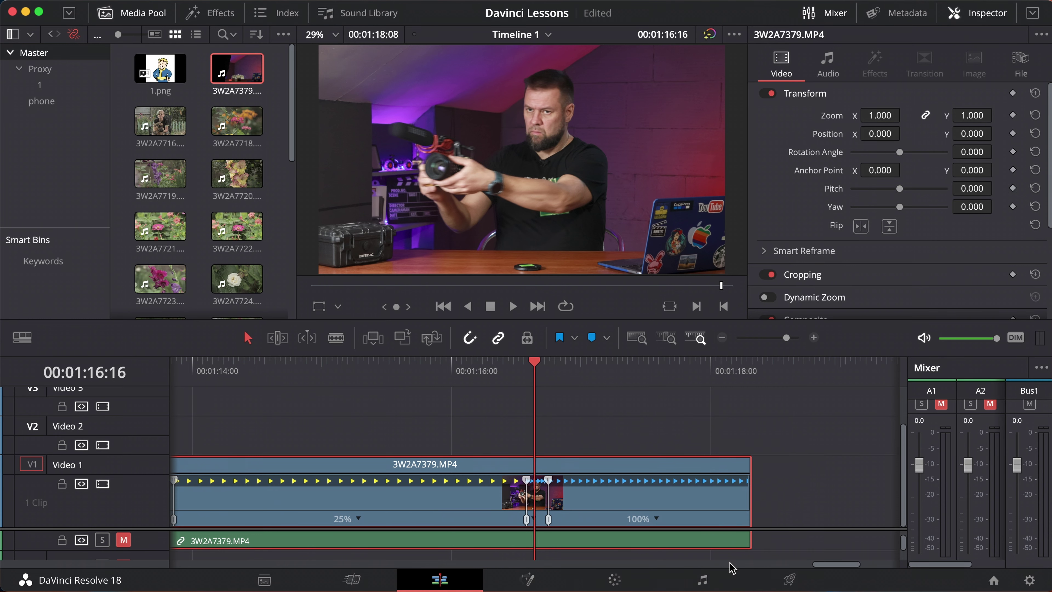
pyautogui.click(656, 523)
pyautogui.moveTo(750, 472)
pyautogui.click(792, 454)
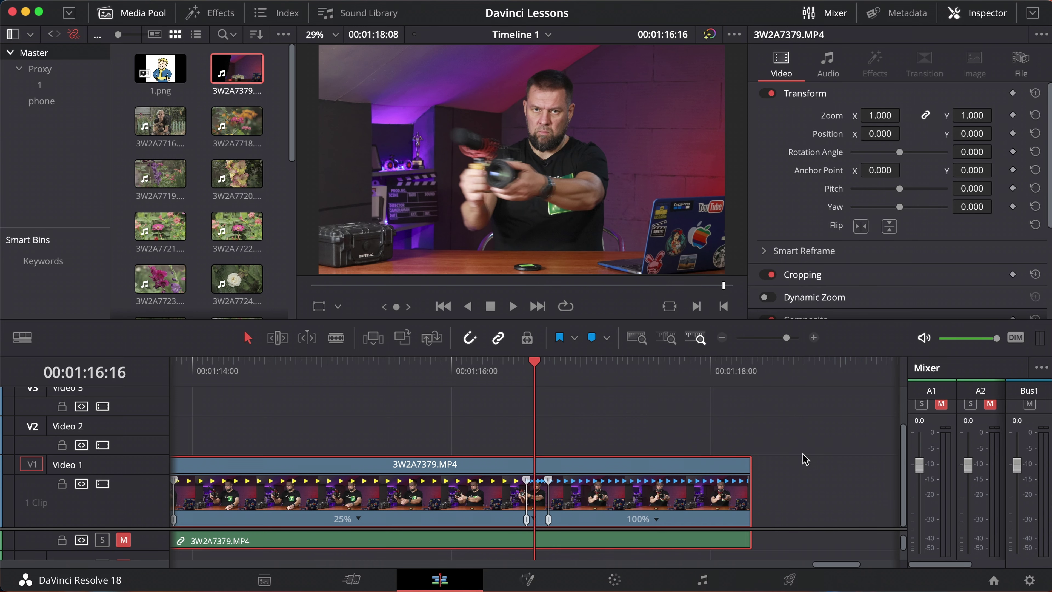
# Trim the clip's start and change the 10% section to 25% speed.
pyautogui.scroll(-2, 616, 394)
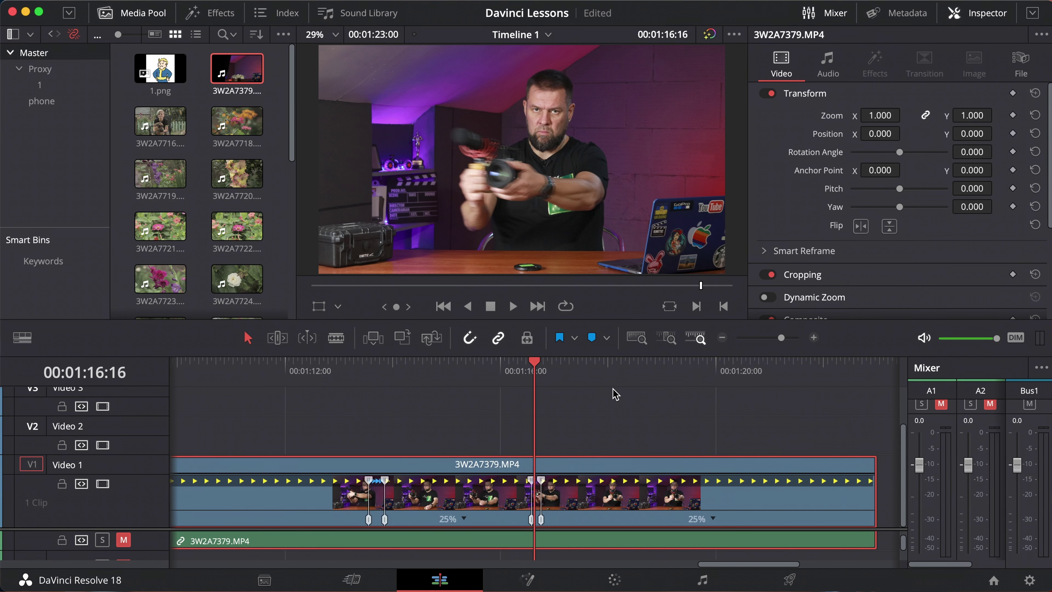
pyautogui.scroll(-1, 616, 393)
pyautogui.scroll(-2, 615, 393)
pyautogui.scroll(-1, 616, 393)
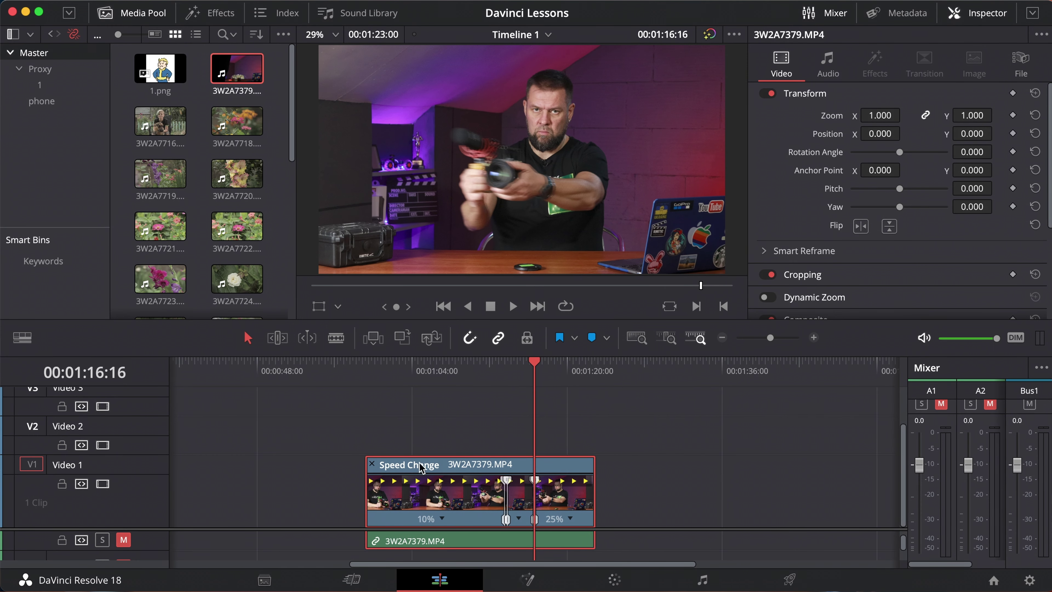
pyautogui.moveTo(369, 494); pyautogui.dragTo(425, 493)
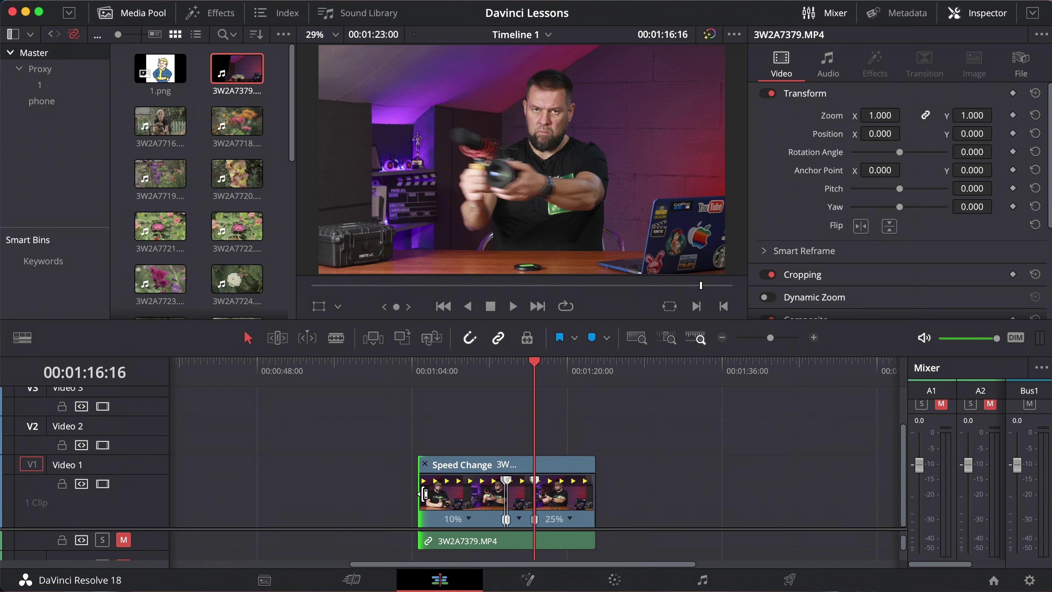
pyautogui.click(470, 518)
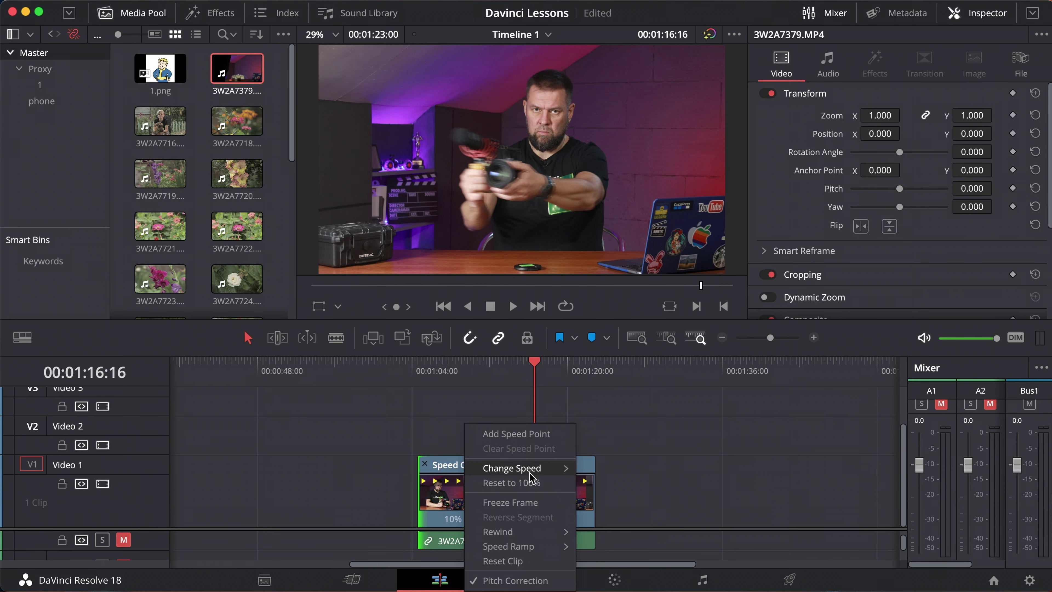
pyautogui.moveTo(537, 473)
pyautogui.click(605, 454)
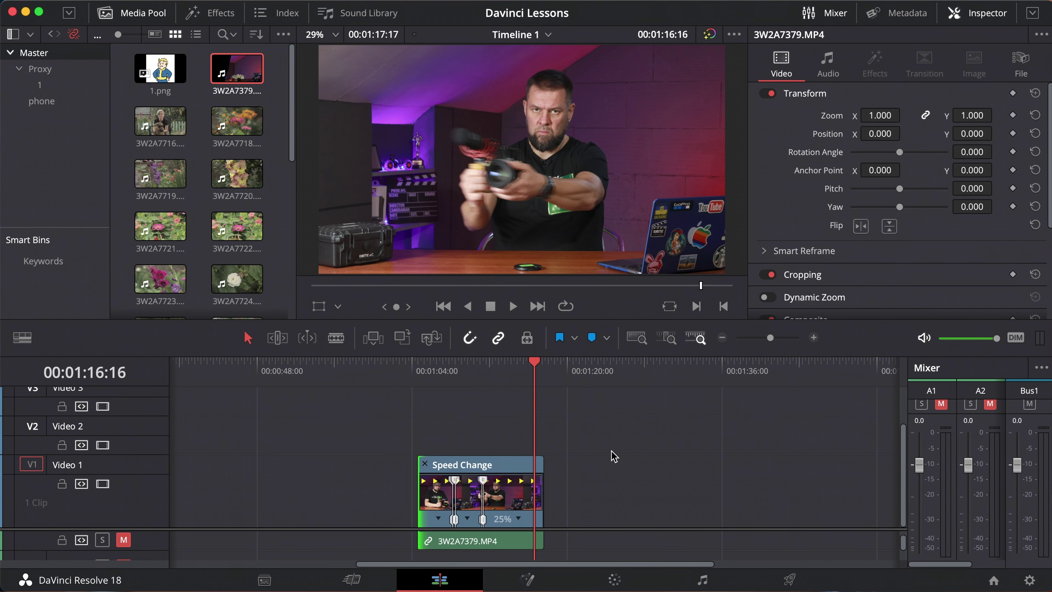
pyautogui.click(419, 385)
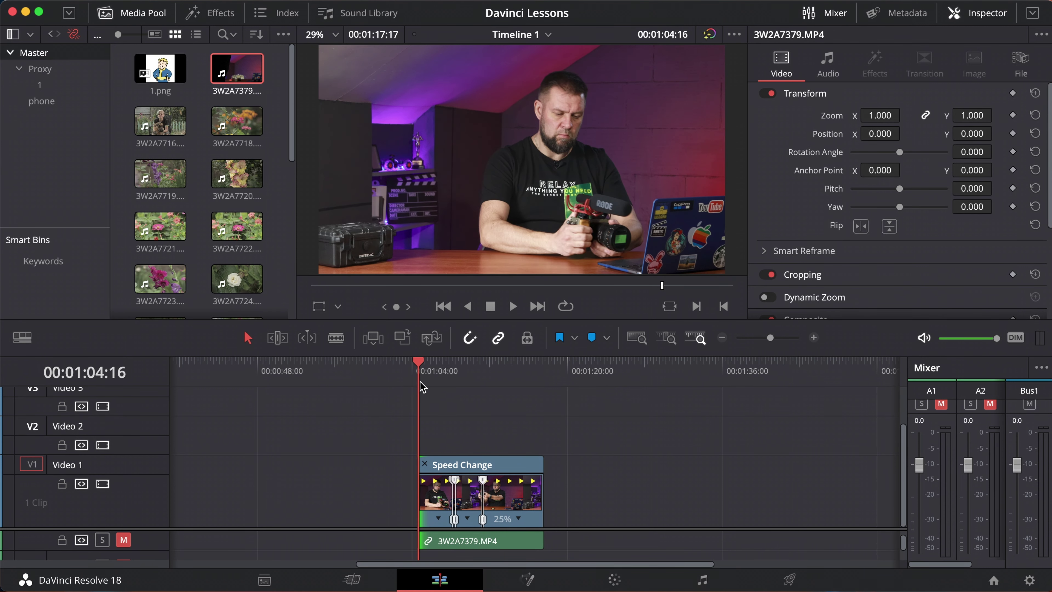
pyautogui.scroll(3, 422, 386)
pyautogui.scroll(3, 422, 386)
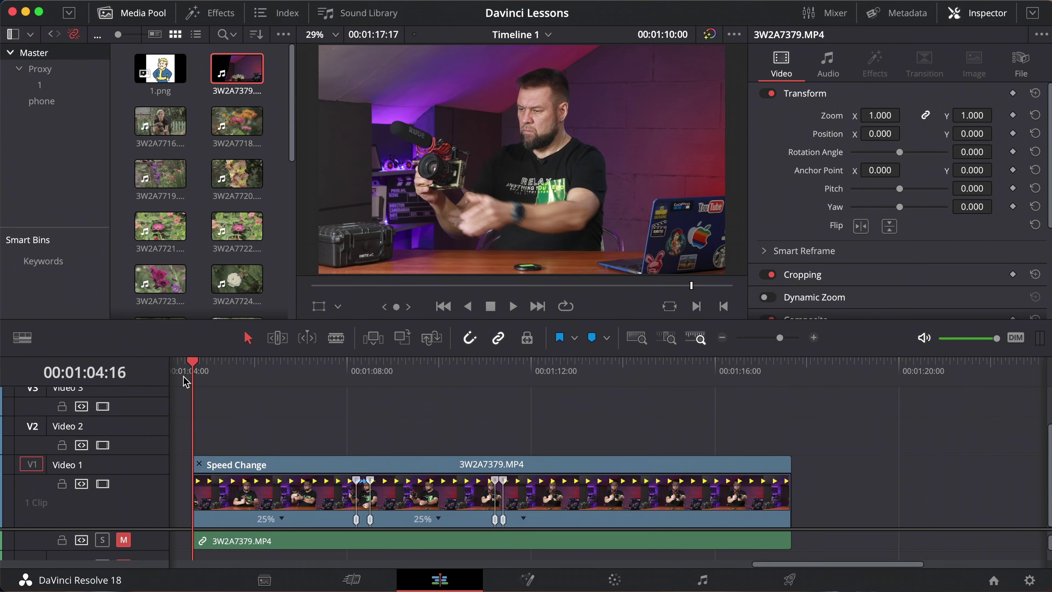
pyautogui.press('space')
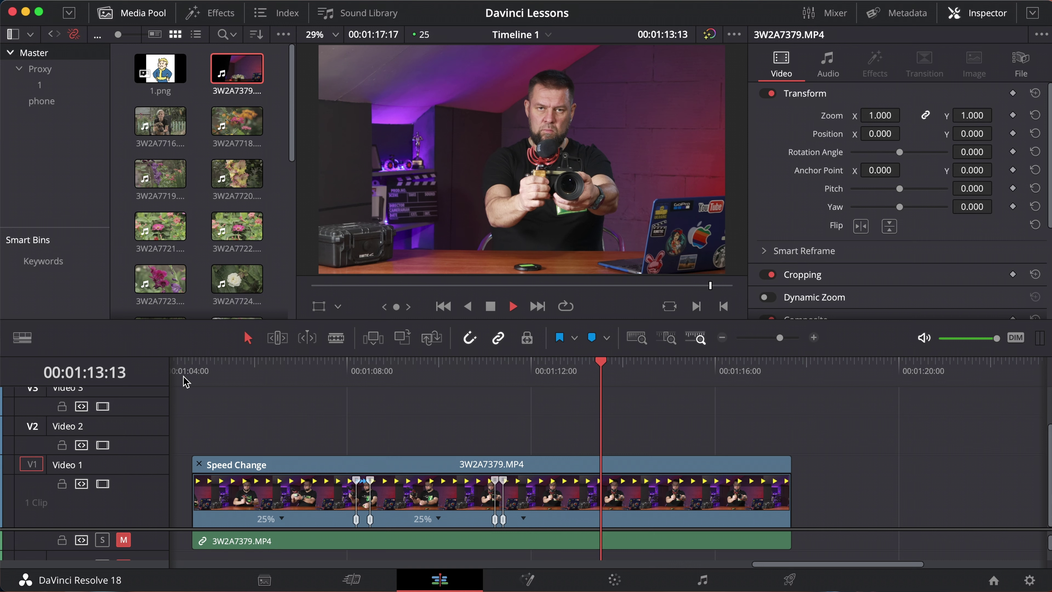
pyautogui.press('space')
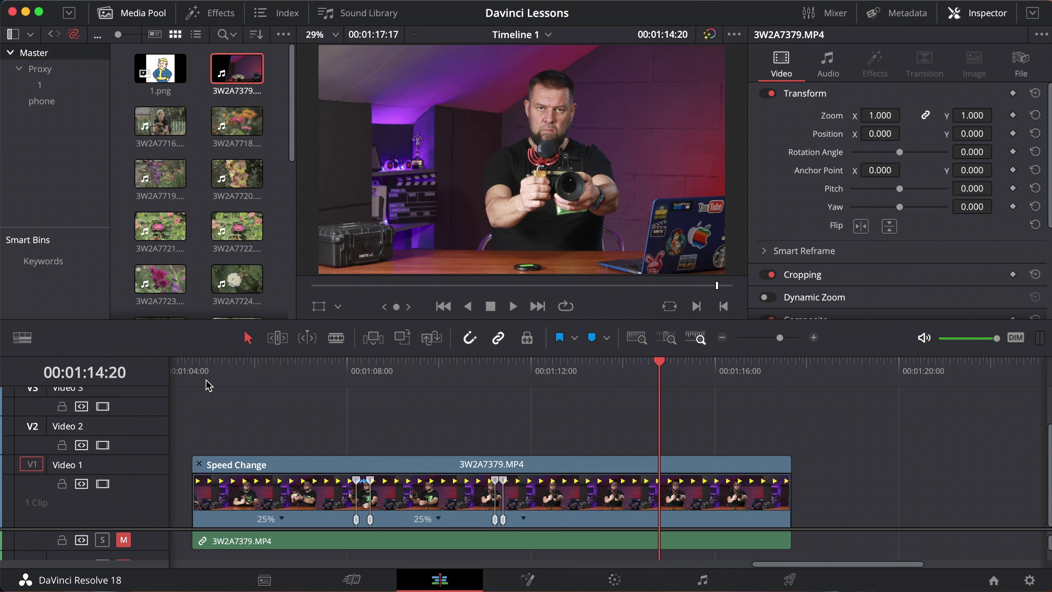
pyautogui.click(384, 486)
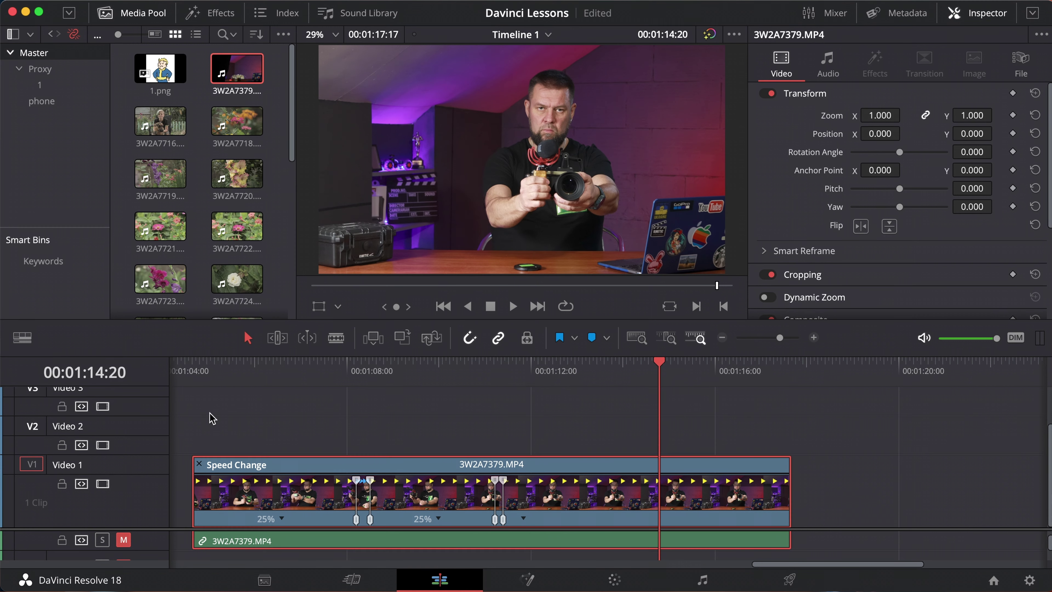
pyautogui.click(195, 396)
pyautogui.click(194, 375)
pyautogui.press('space')
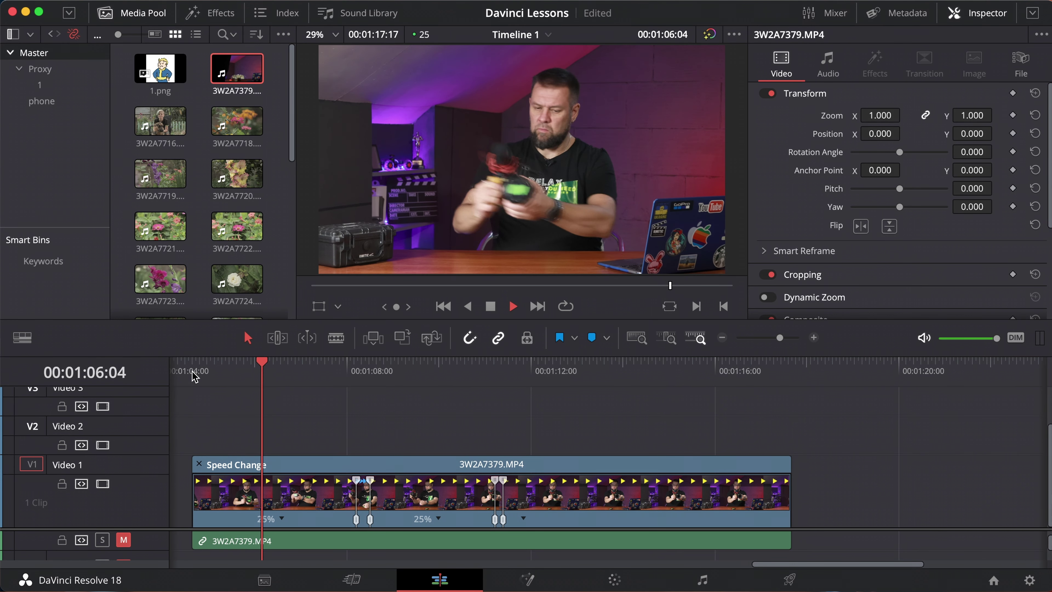
pyautogui.press('space')
pyautogui.press('Left')
pyautogui.press('Left')
pyautogui.press('Left')
pyautogui.press('Left')
pyautogui.press('Left')
pyautogui.press('Left')
pyautogui.press('Left')
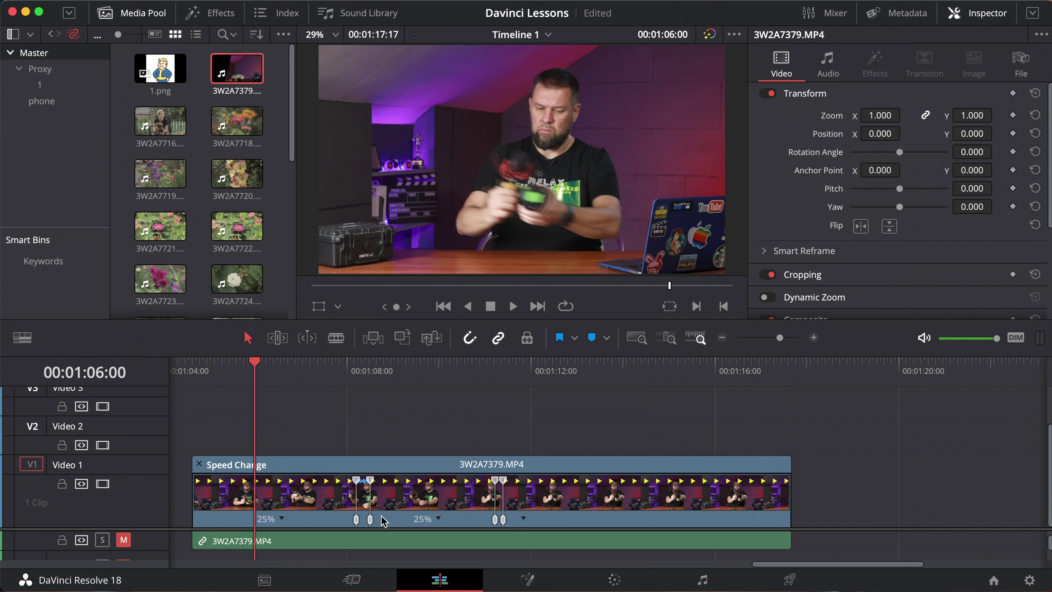
# Expand Retime and Scaling, set Retime Process to Optical Flow and preview the clip.
pyautogui.click(1033, 14)
pyautogui.click(819, 455)
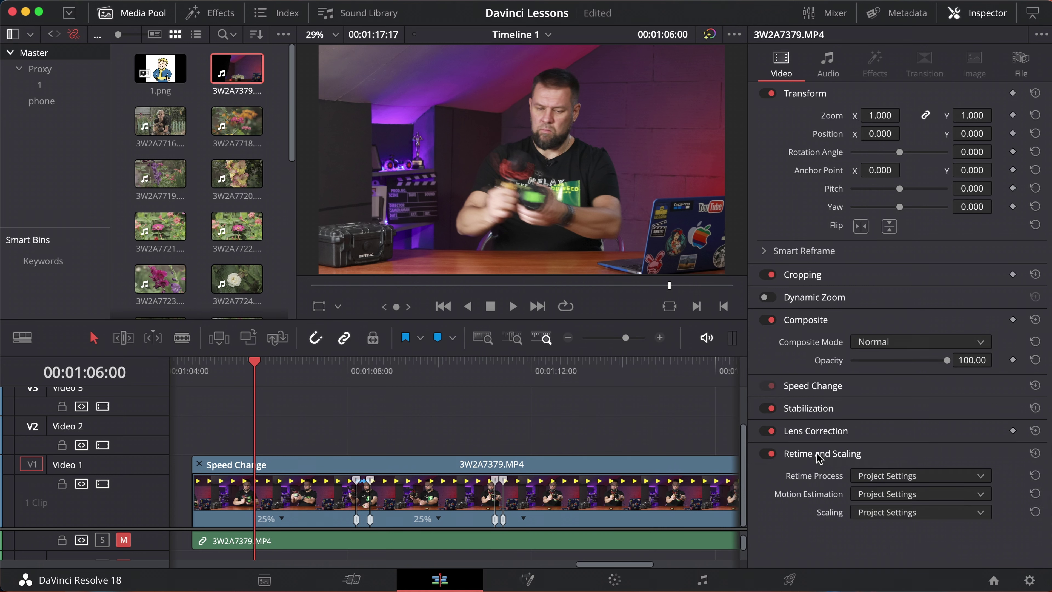
pyautogui.click(905, 481)
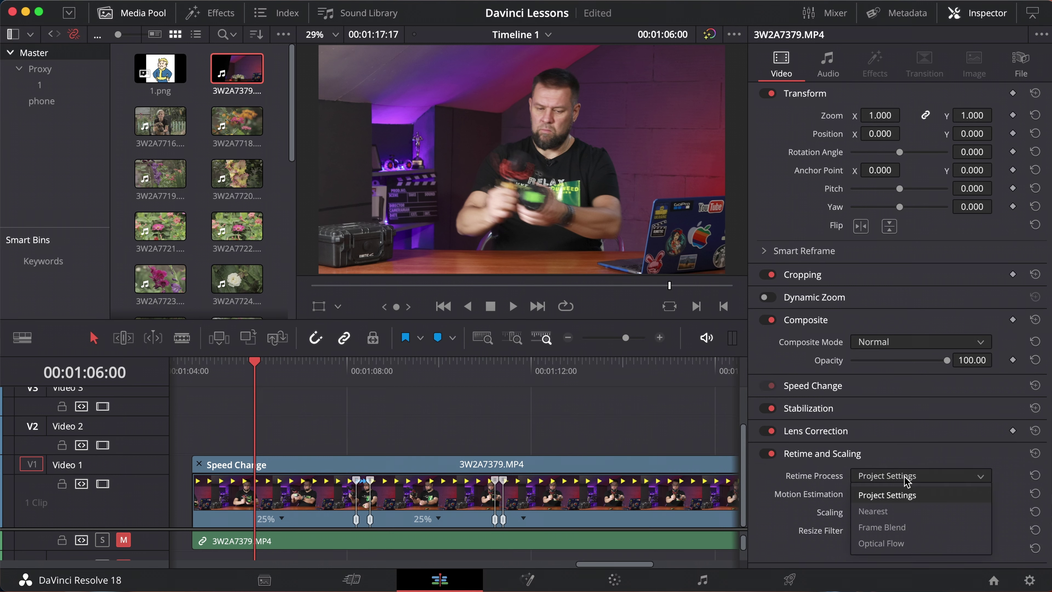
pyautogui.click(889, 544)
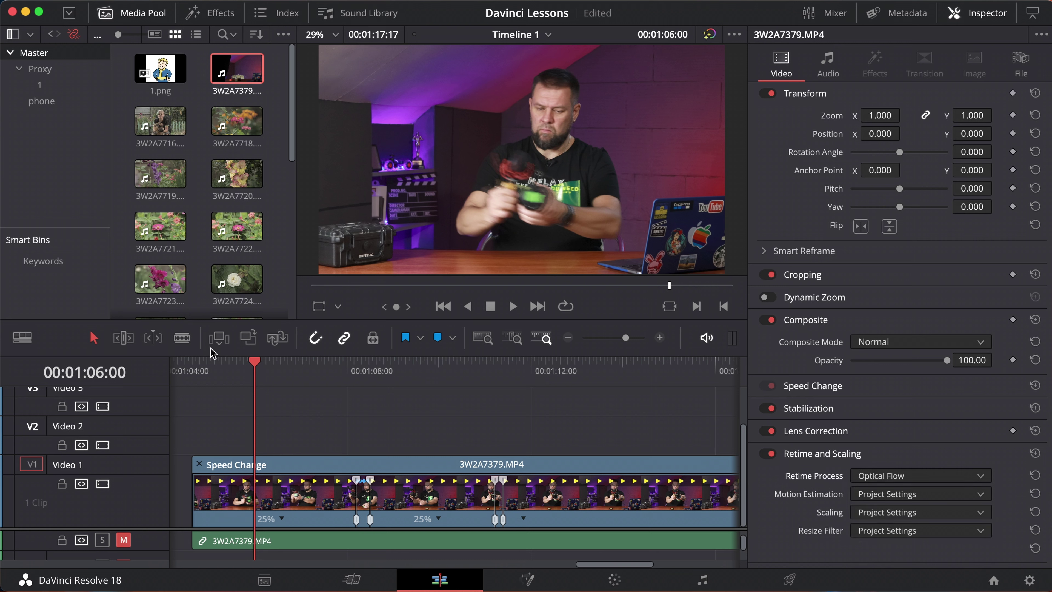
pyautogui.click(203, 372)
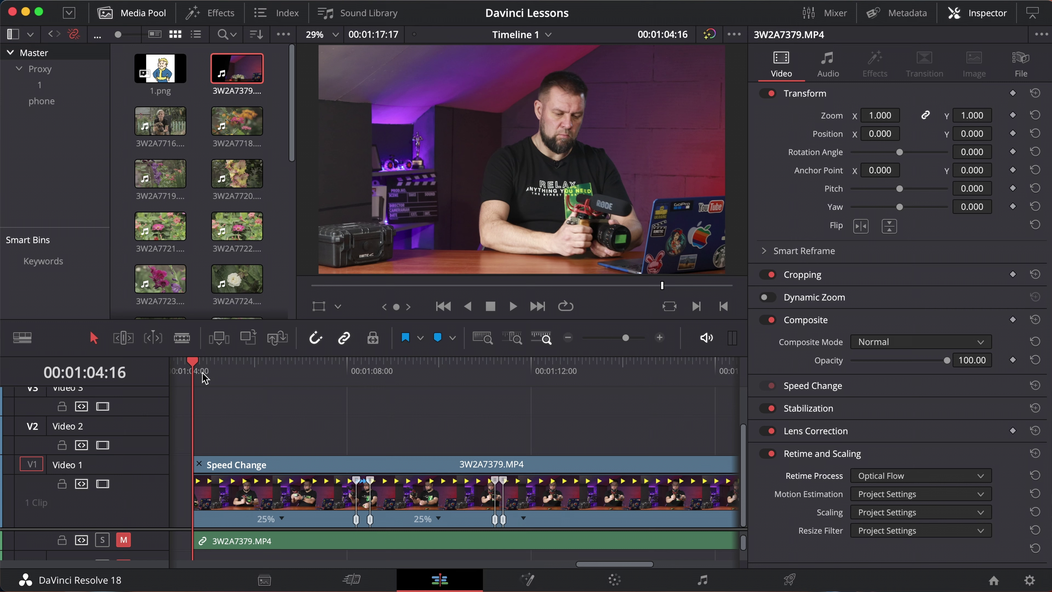
pyautogui.press('space')
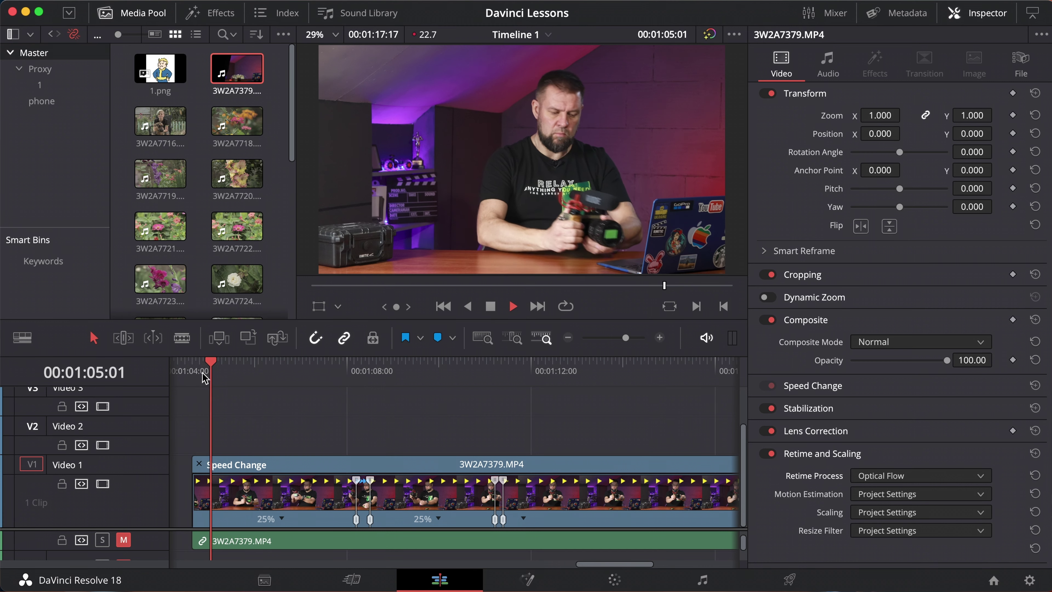
pyautogui.press('space')
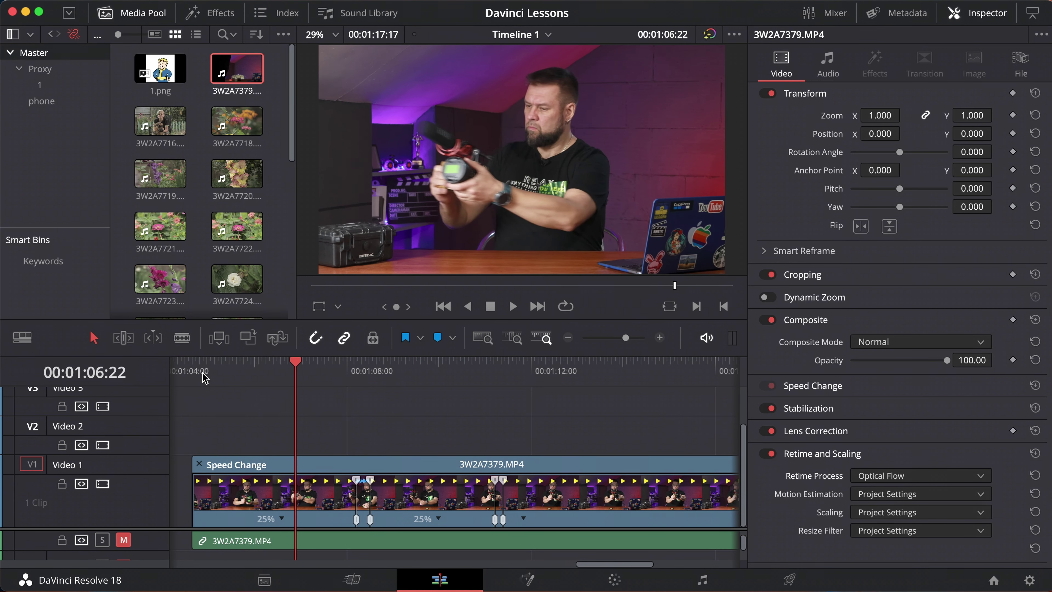
# Switch Retime Process to Frame Blend and preview the clip from the start.
pyautogui.click(939, 476)
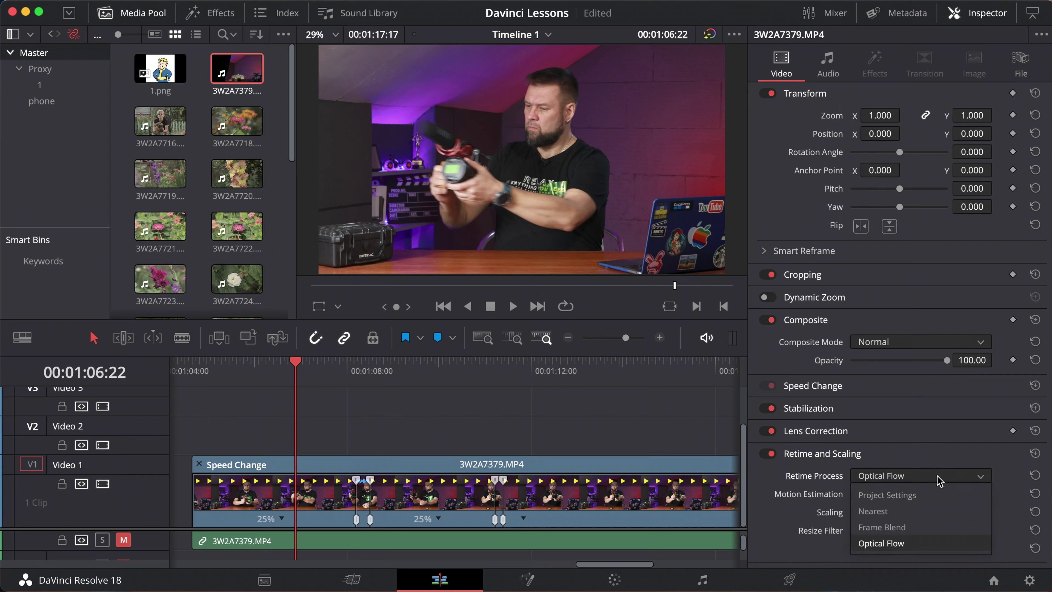
pyautogui.click(906, 527)
pyautogui.click(202, 373)
pyautogui.press('space')
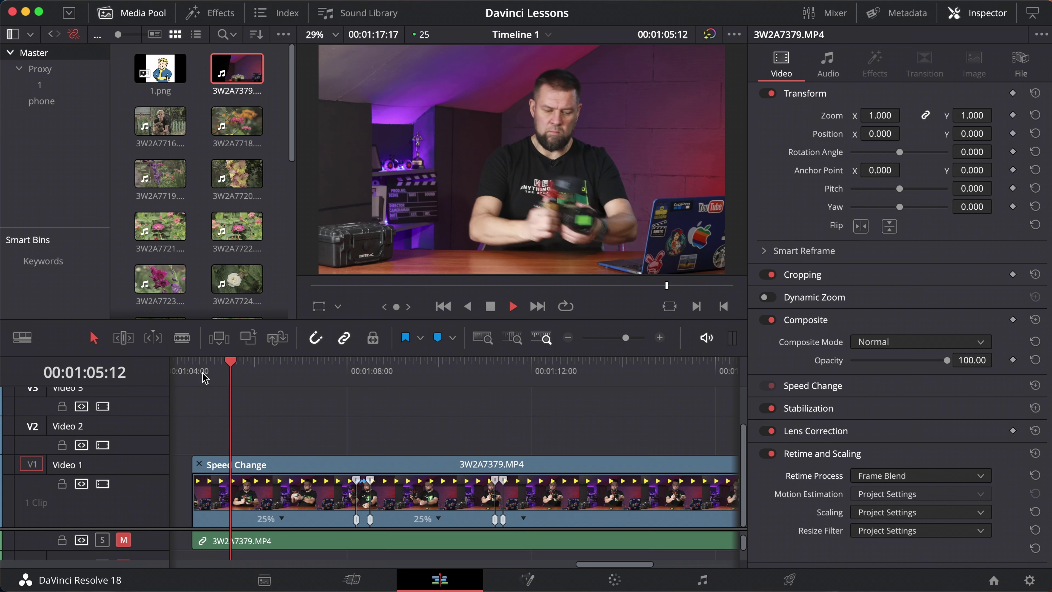
pyautogui.press('space')
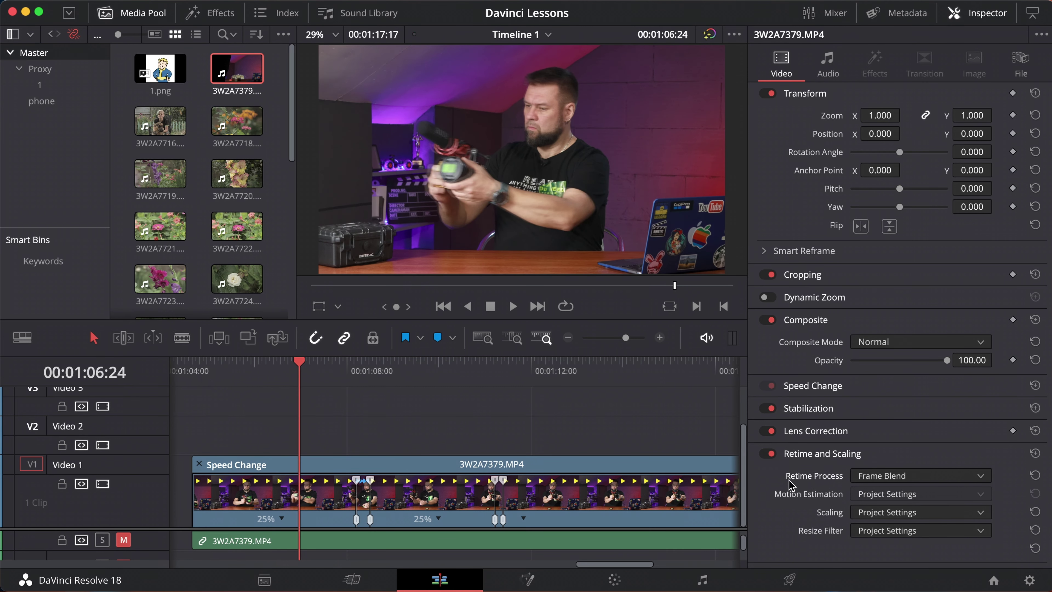
# Switch Retime Process to Nearest and replay the clip to compare.
pyautogui.click(937, 480)
pyautogui.click(913, 514)
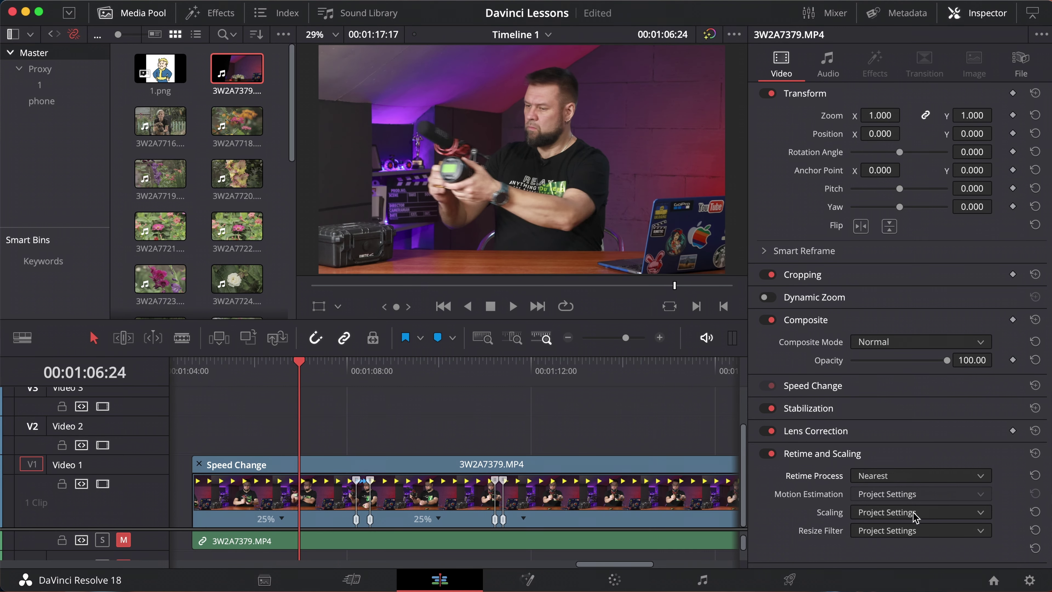
pyautogui.click(203, 377)
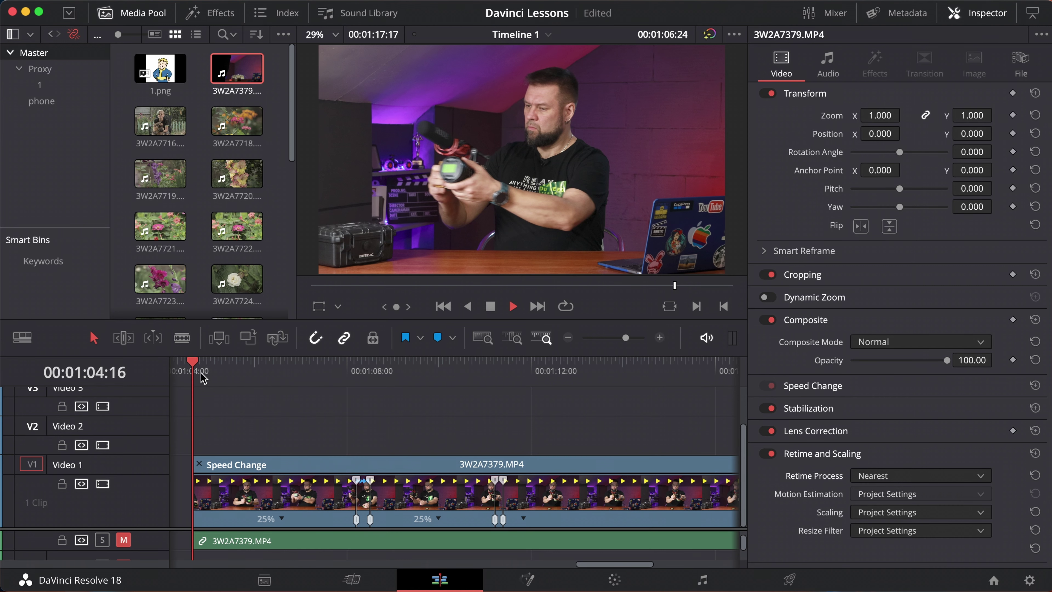
pyautogui.press('space')
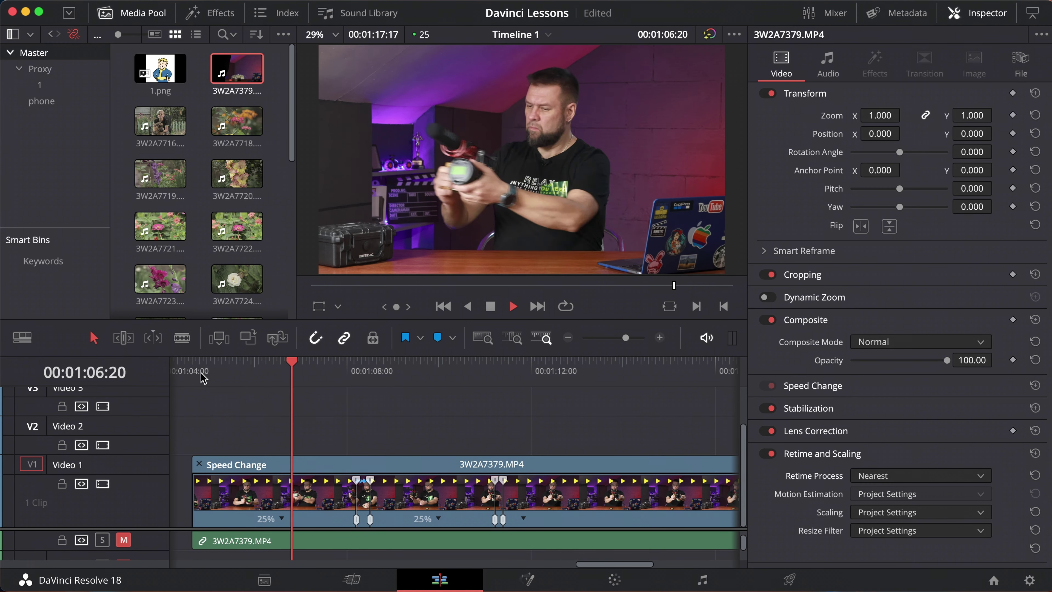
pyautogui.click(189, 373)
pyautogui.press('space')
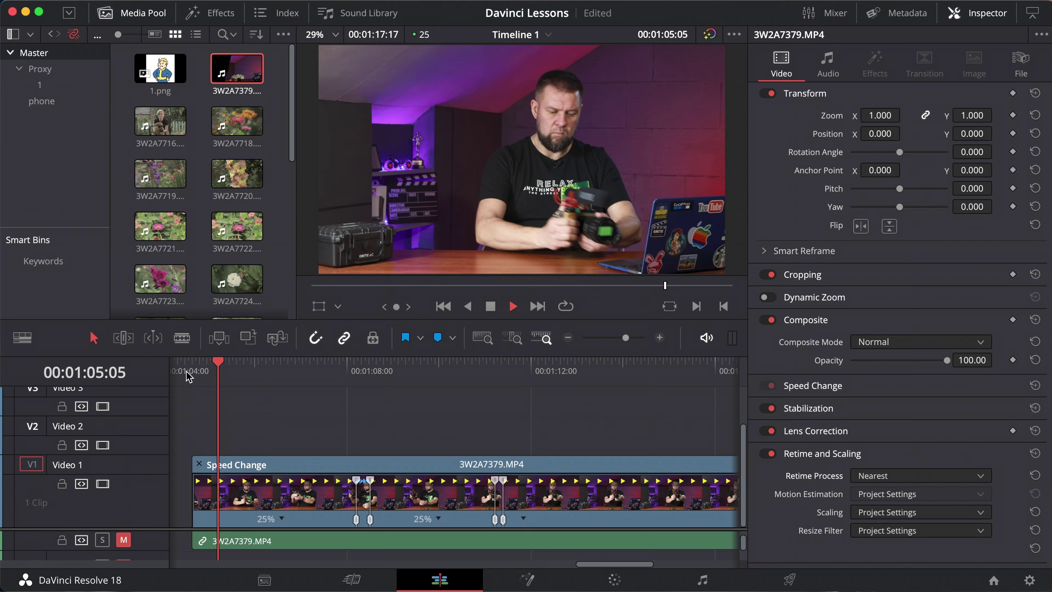
pyautogui.press('space')
# Reset Retime Process to Project Settings and play the clip.
pyautogui.click(925, 480)
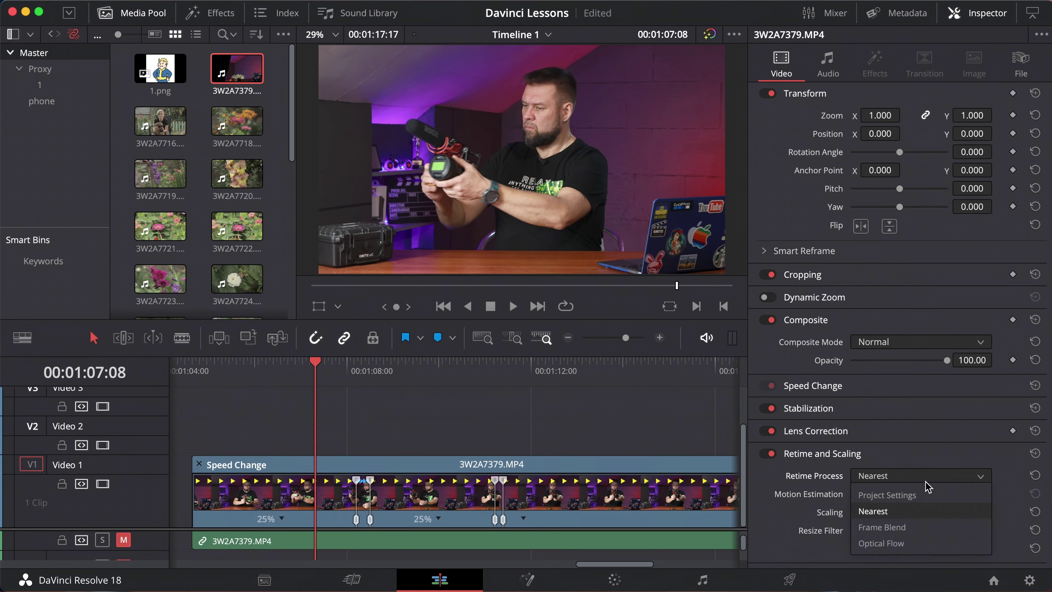
pyautogui.click(873, 494)
pyautogui.click(194, 378)
pyautogui.press('space')
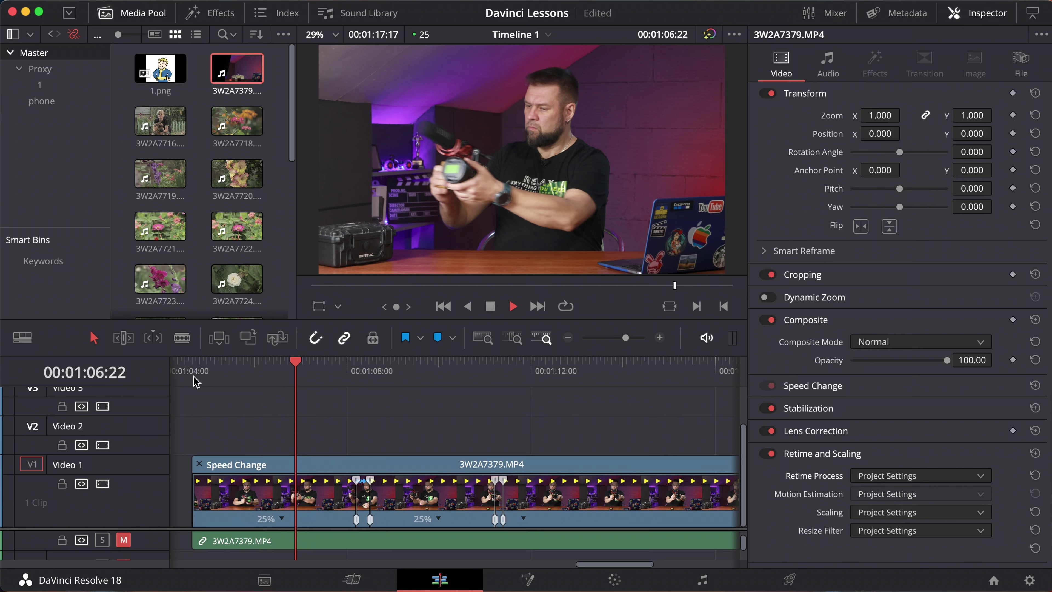
pyautogui.press('space')
# Preview Frame Blend once more, then settle the retime process on Optical Flow.
pyautogui.click(932, 476)
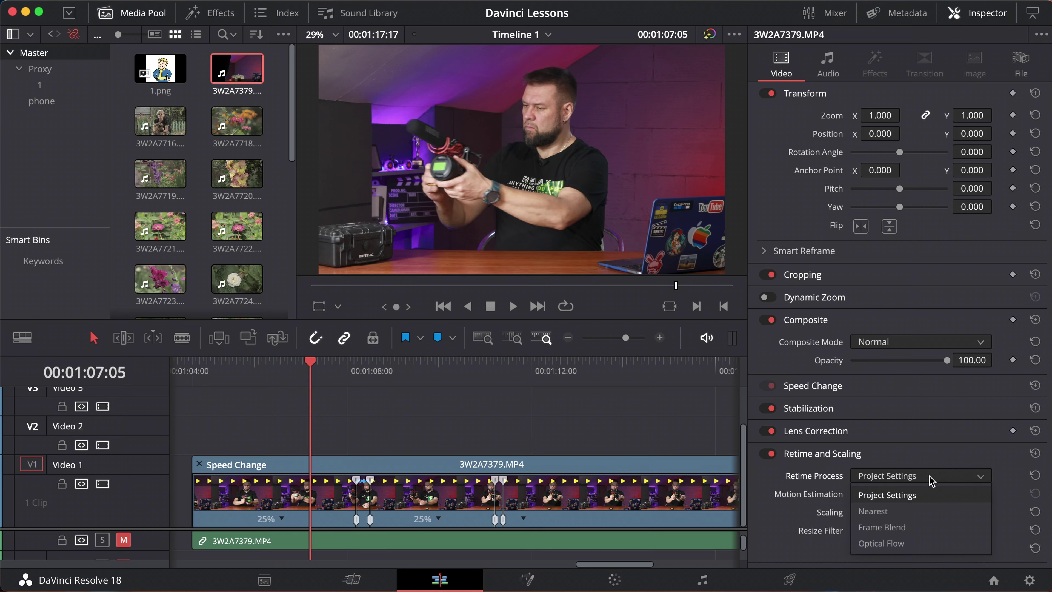
pyautogui.click(907, 527)
pyautogui.click(193, 380)
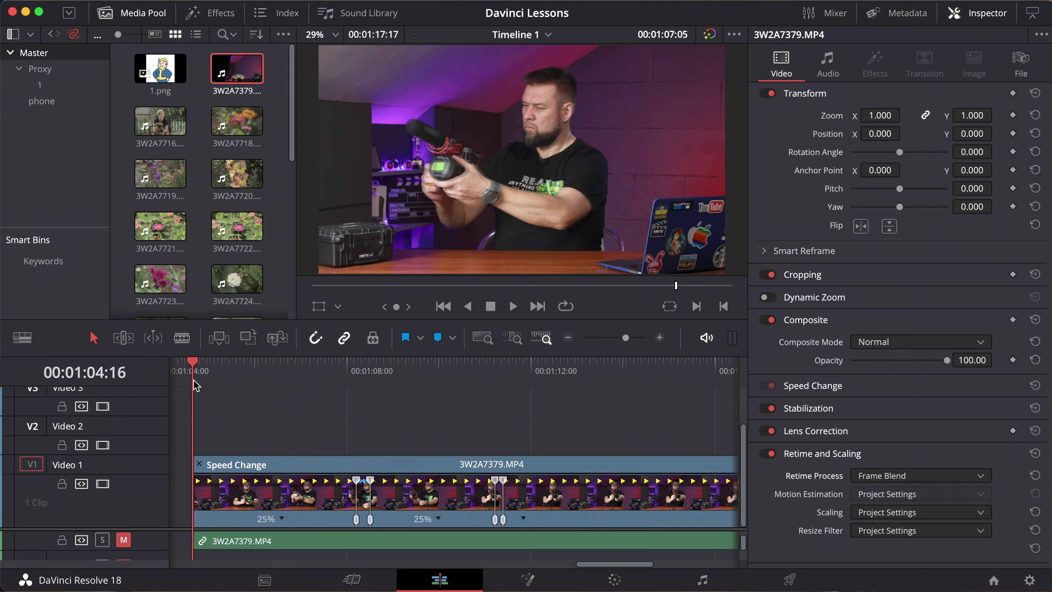
pyautogui.press('space')
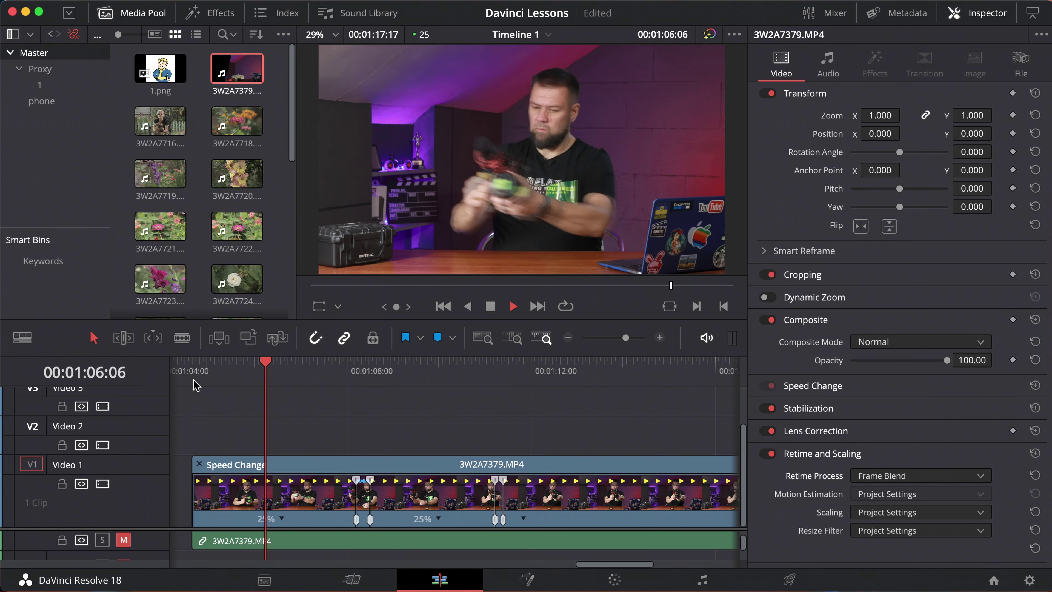
pyautogui.press('space')
pyautogui.click(932, 475)
pyautogui.click(894, 544)
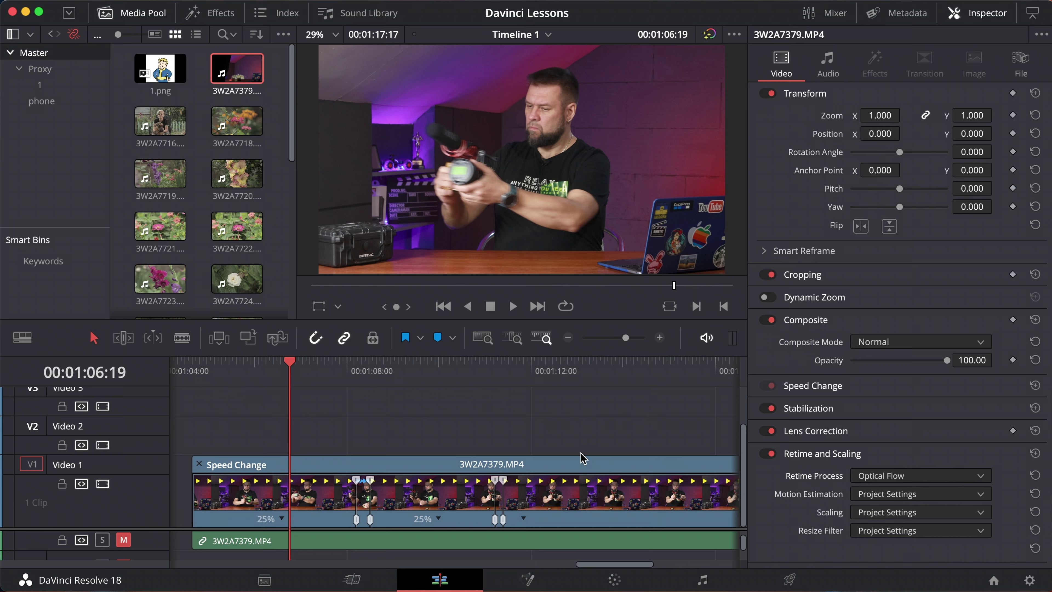
# Set the first speed section to 50% and play back the ramp.
pyautogui.click(282, 520)
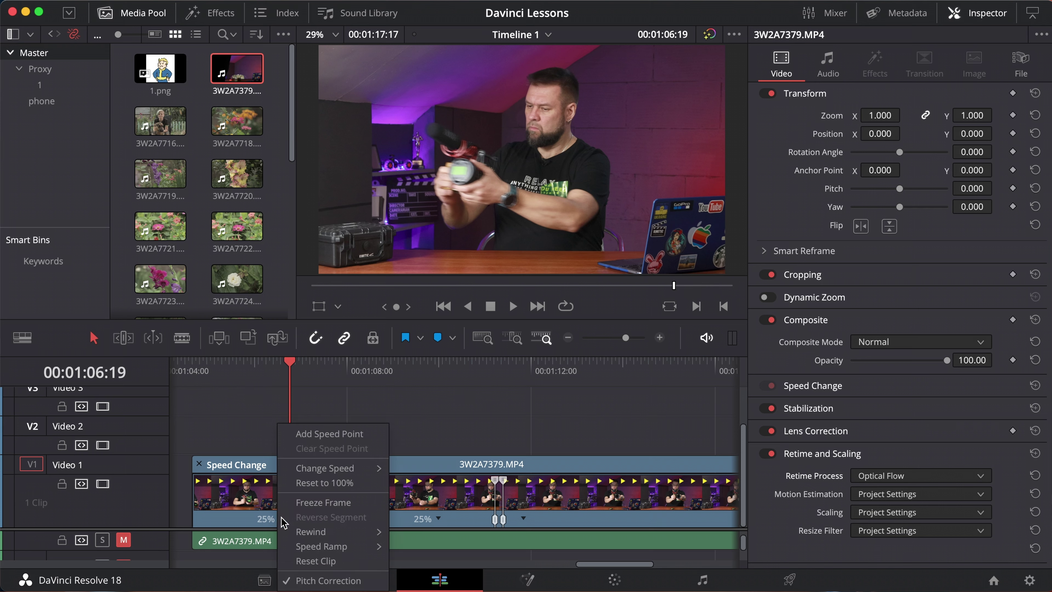
pyautogui.moveTo(370, 468)
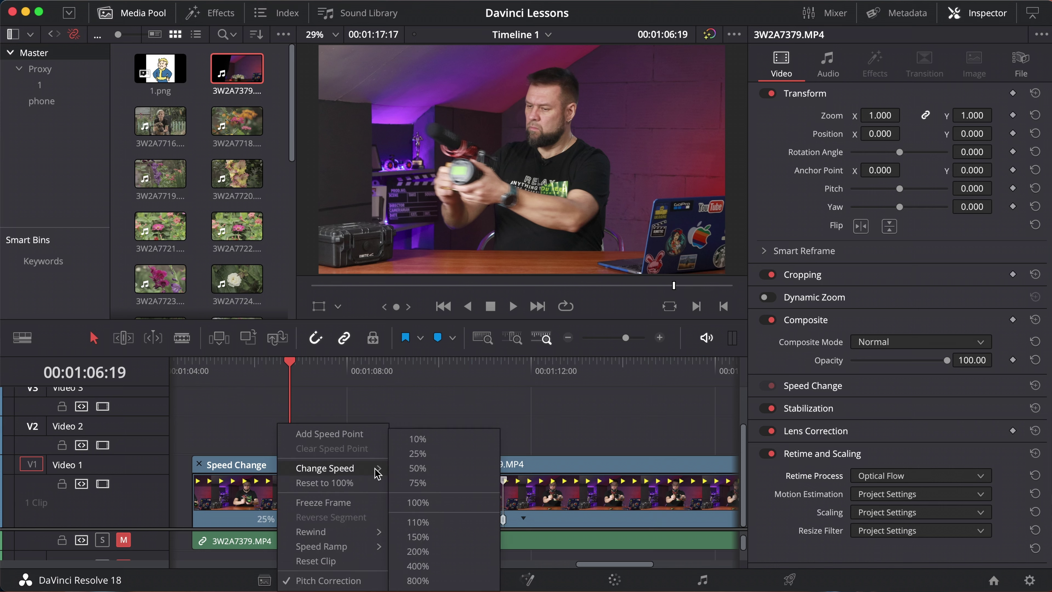
pyautogui.click(439, 471)
pyautogui.press('Up')
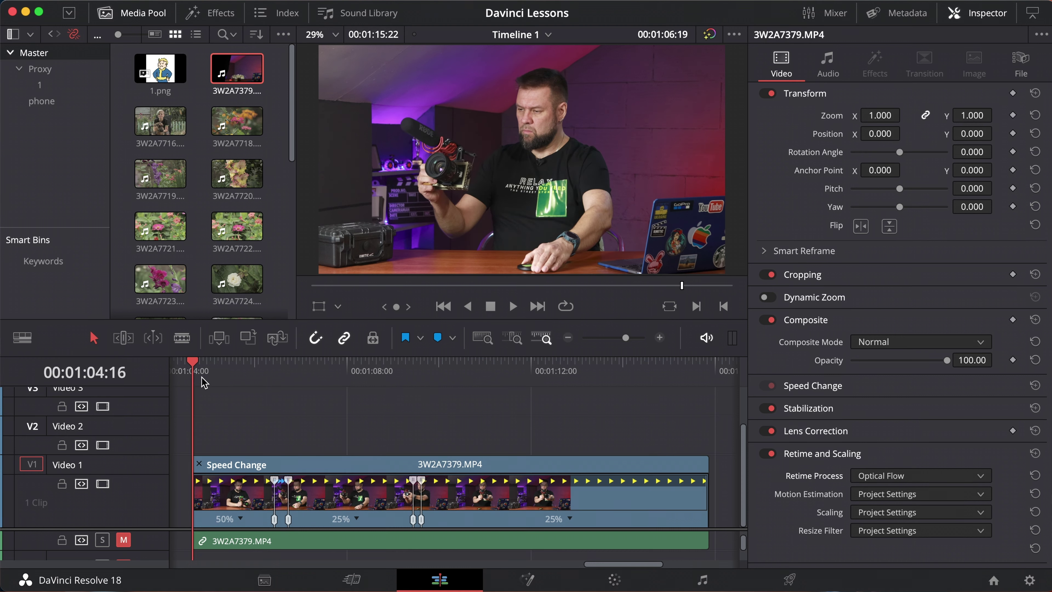
pyautogui.press('space')
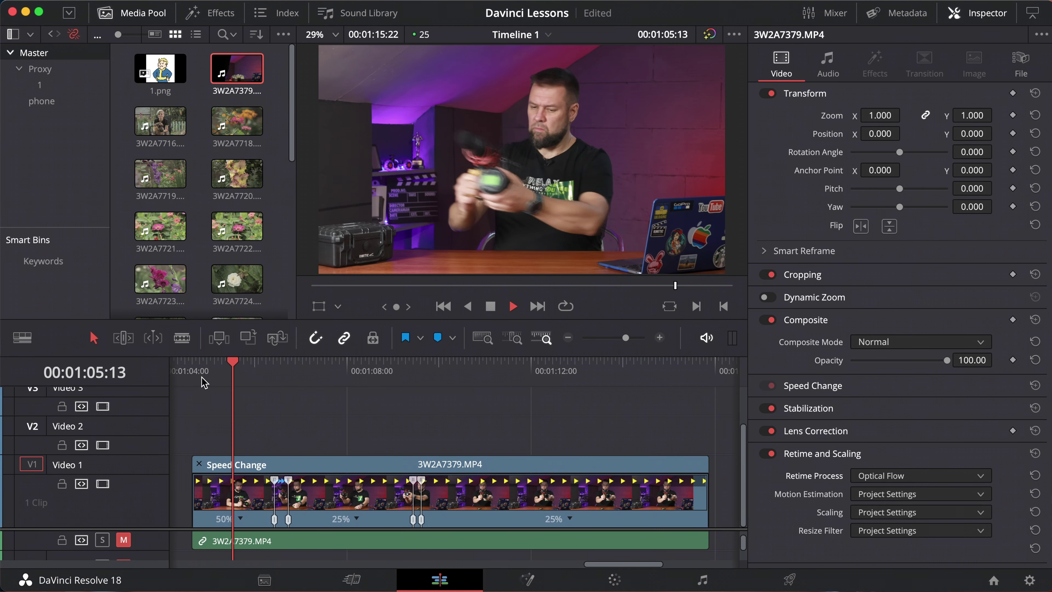
pyautogui.press('space')
# Switch the retime process to Nearest and preview the clip.
pyautogui.click(925, 477)
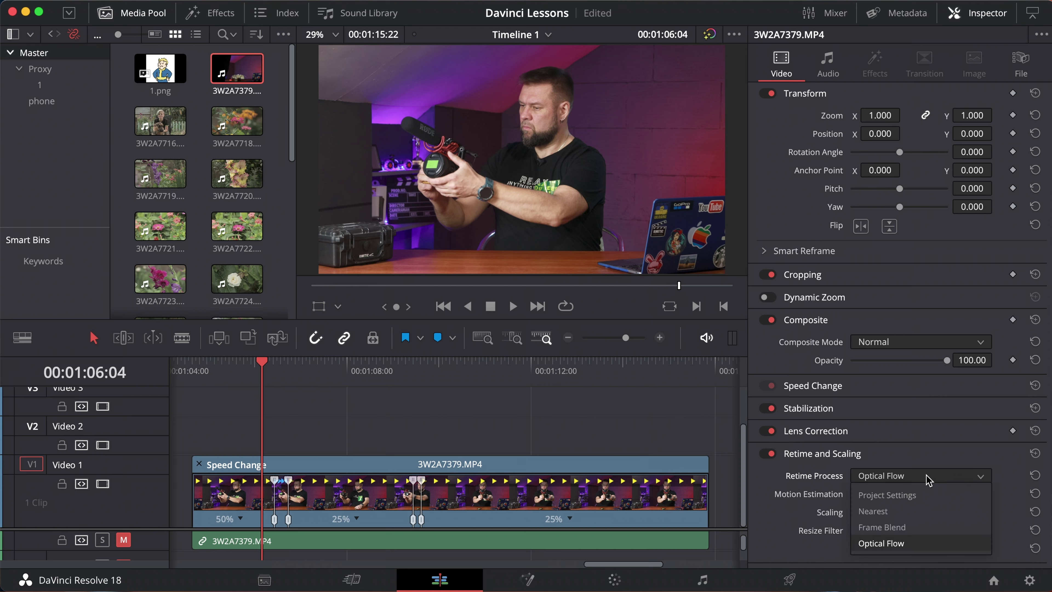
pyautogui.click(872, 511)
pyautogui.click(193, 370)
pyautogui.press('space')
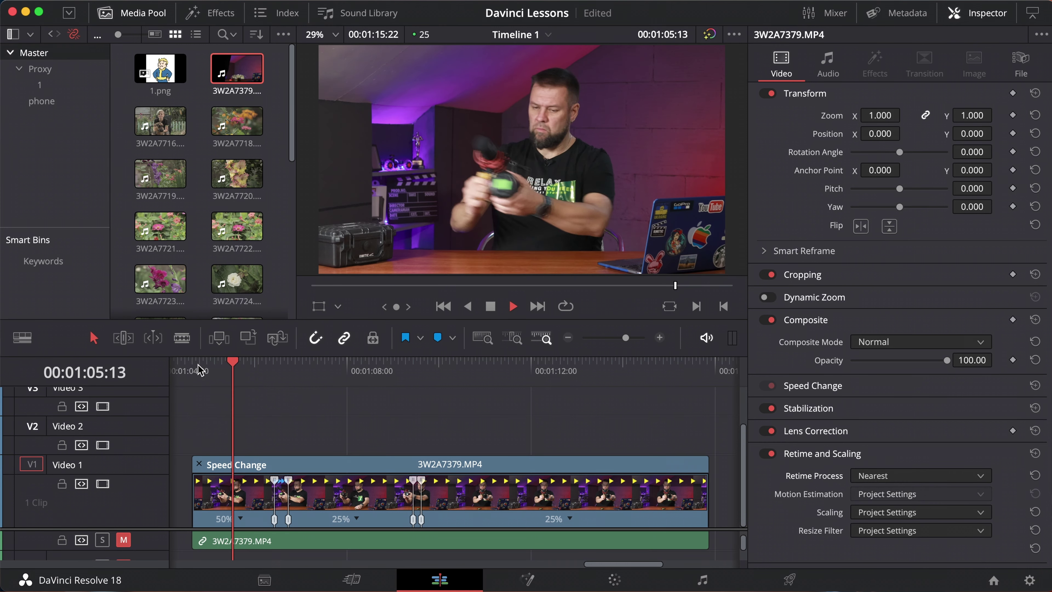
pyautogui.press('space')
# Replay the clip and review the playback around the speed change.
pyautogui.click(193, 369)
pyautogui.press('space')
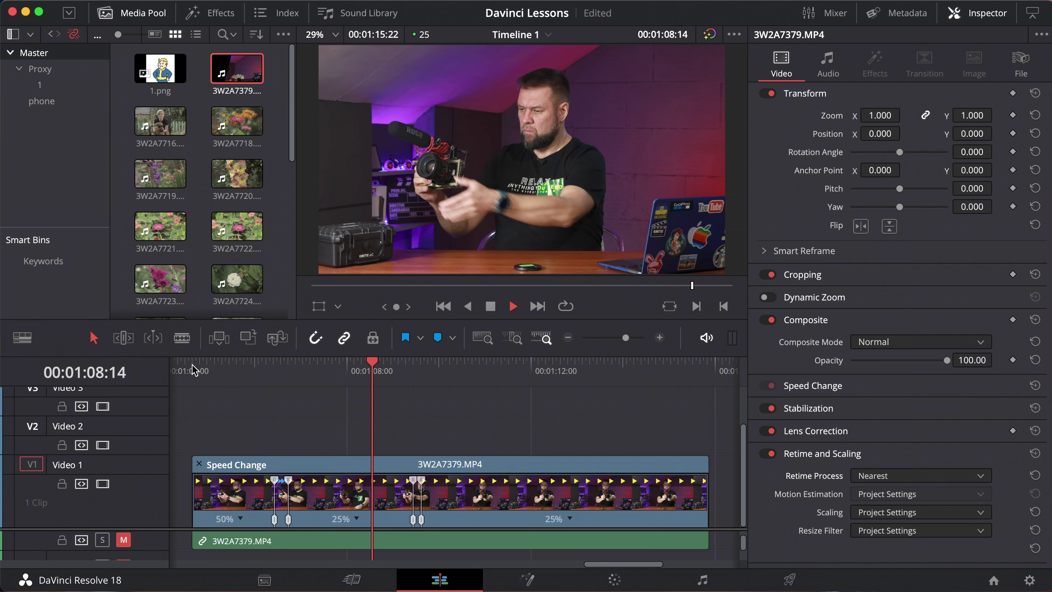
pyautogui.press('space')
pyautogui.click(290, 370)
pyautogui.press('space')
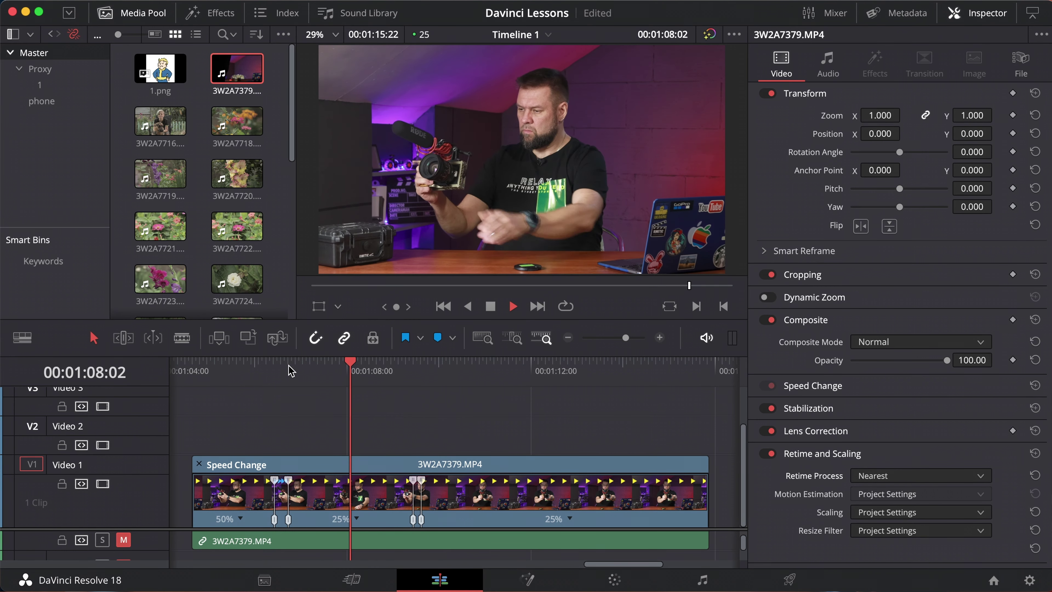
pyautogui.press('space')
# Set the middle speed section of the Video 1 clip to 75%.
pyautogui.click(357, 517)
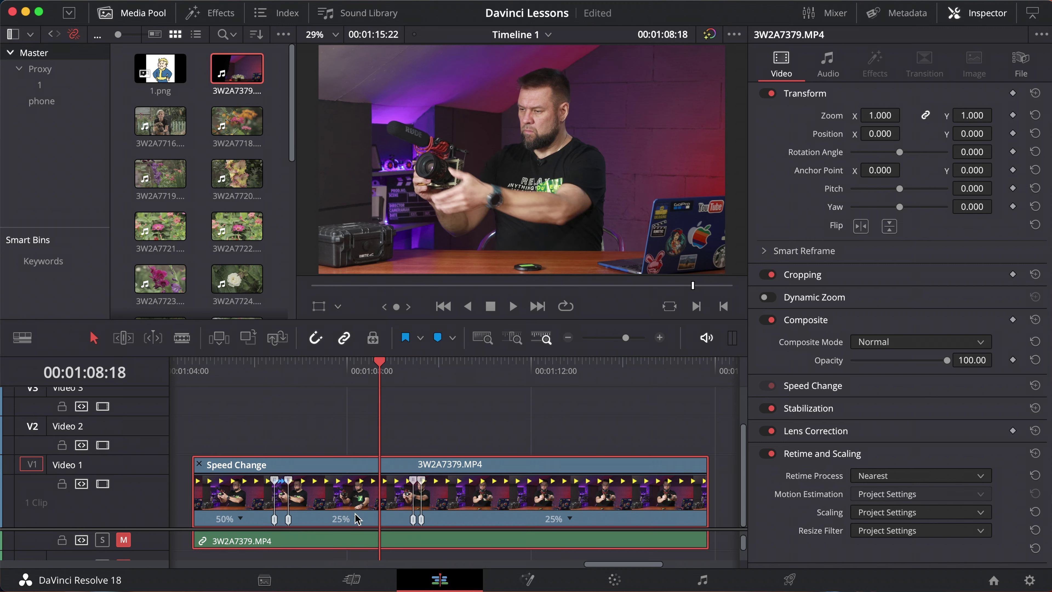
pyautogui.click(358, 521)
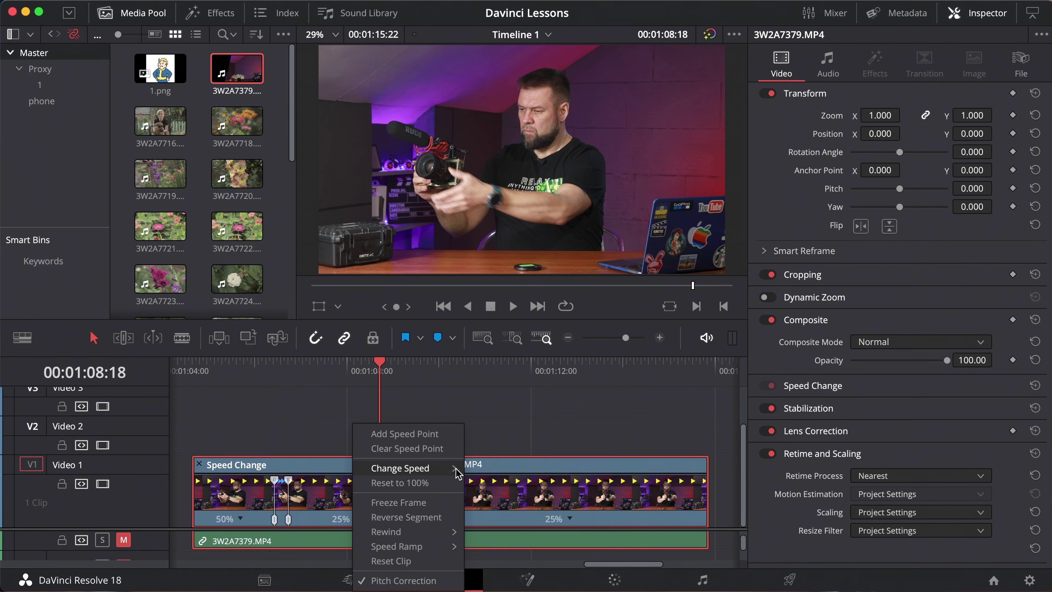
pyautogui.moveTo(457, 468)
pyautogui.click(491, 482)
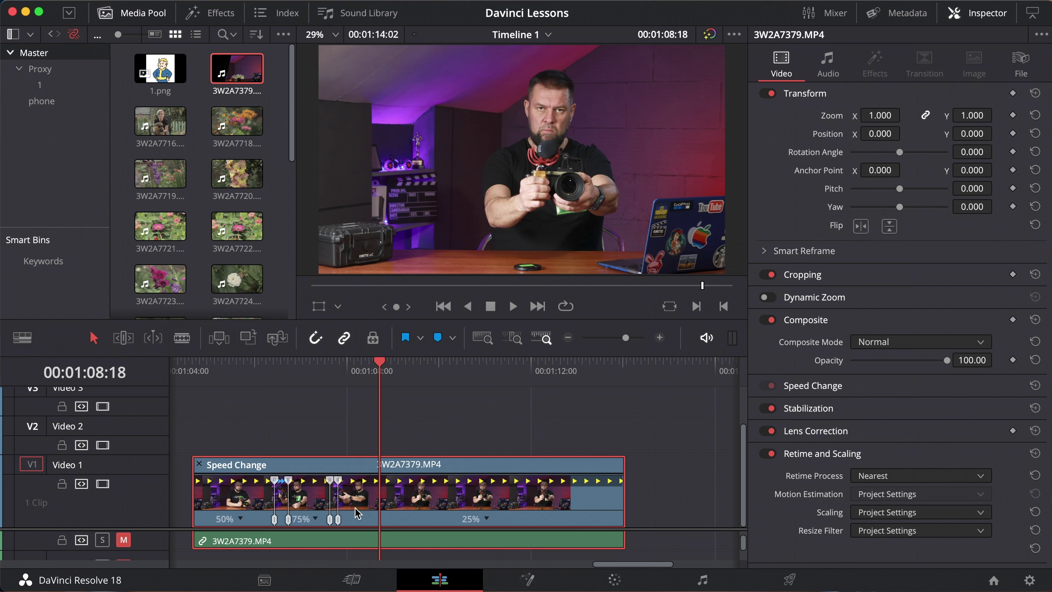
# Change the middle section to 50% speed, review playback and save the project.
pyautogui.click(316, 520)
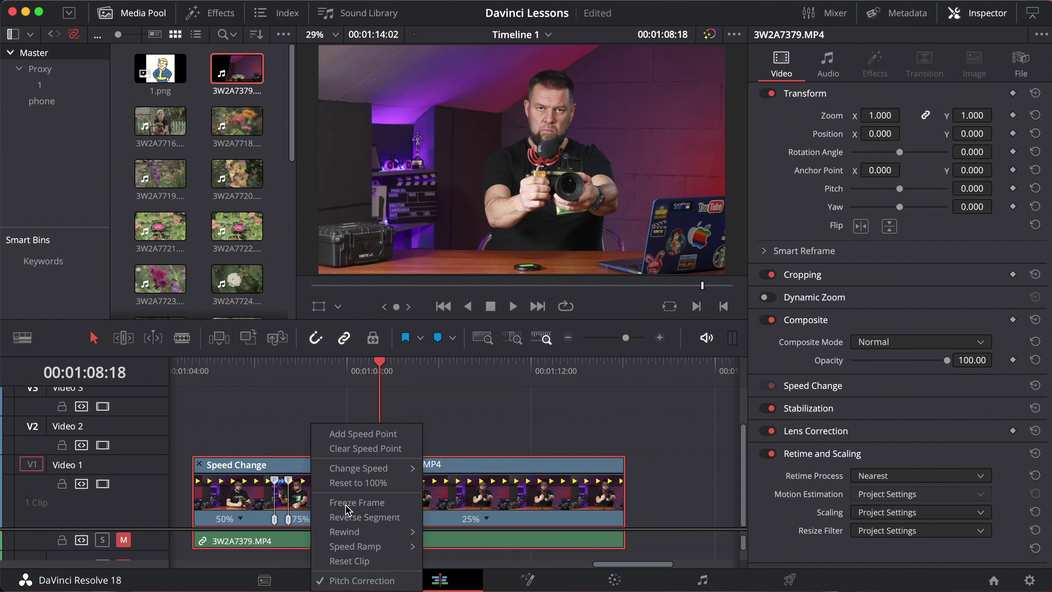
pyautogui.moveTo(404, 467)
pyautogui.click(473, 472)
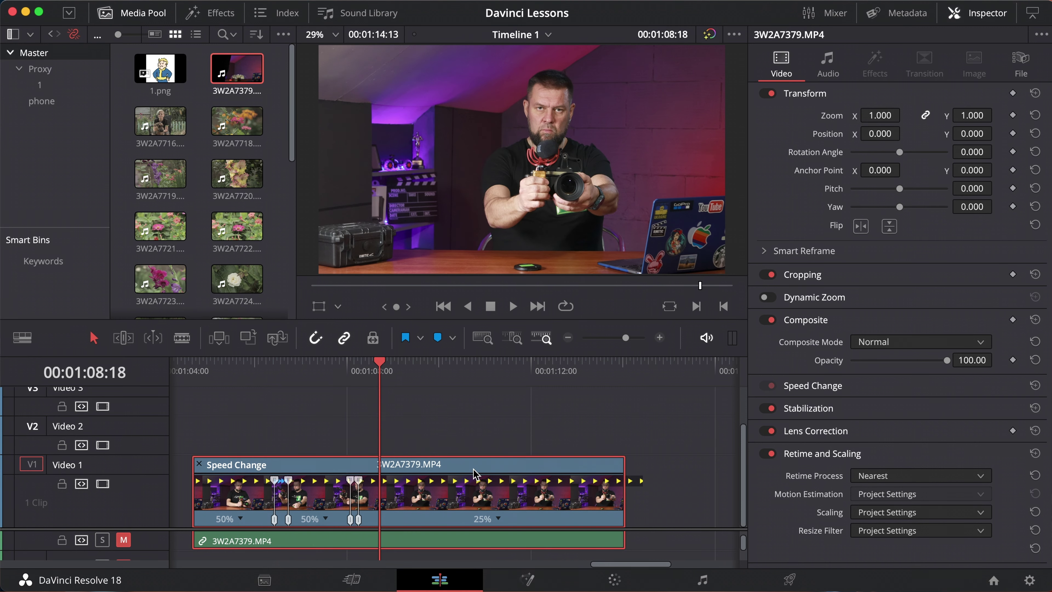
pyautogui.click(194, 370)
pyautogui.press('space')
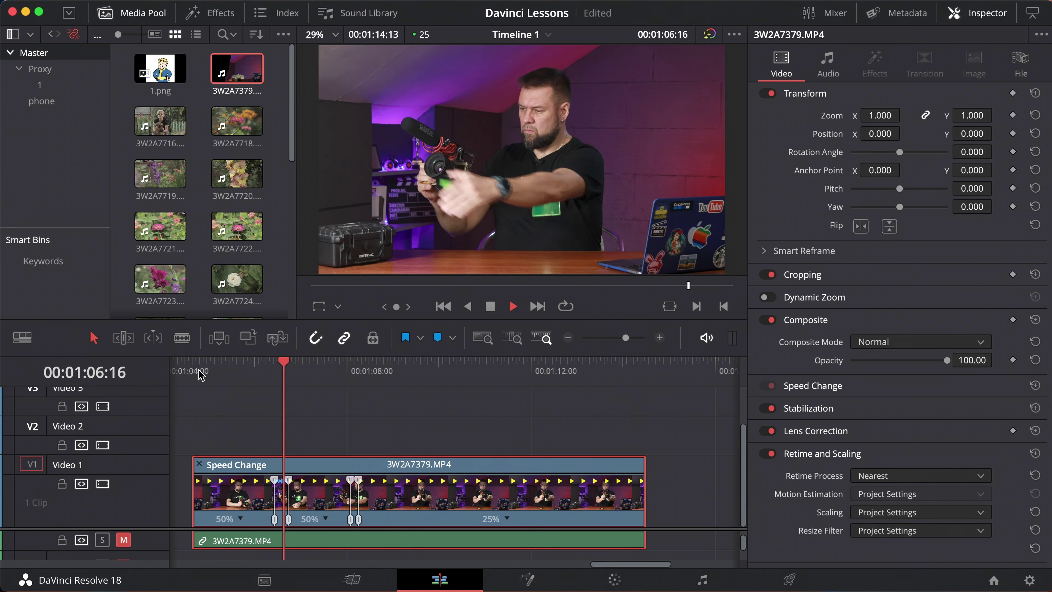
pyautogui.press('space')
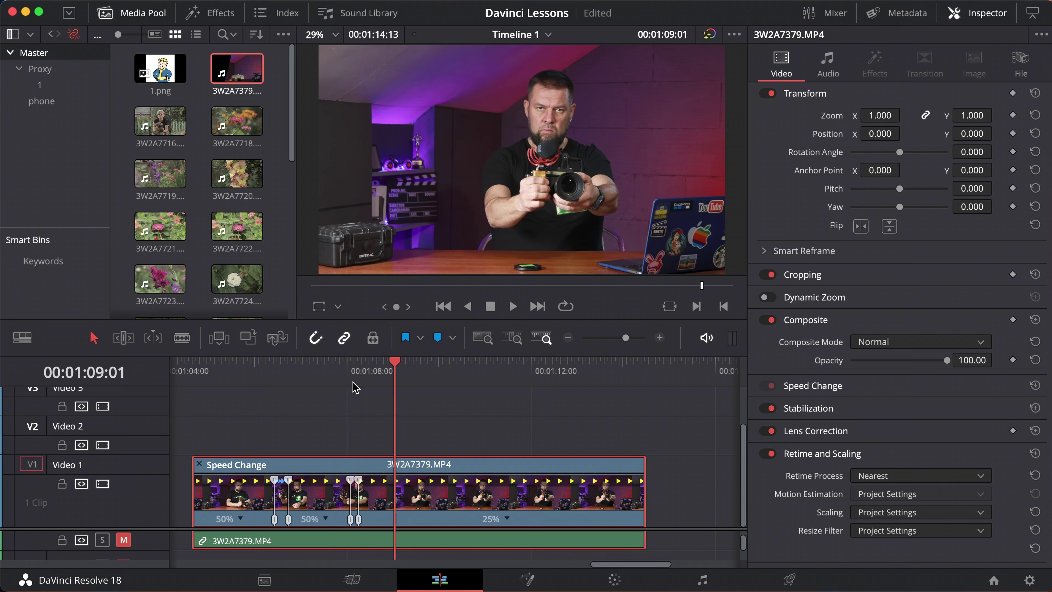
pyautogui.press('super+s')
pyautogui.click(194, 373)
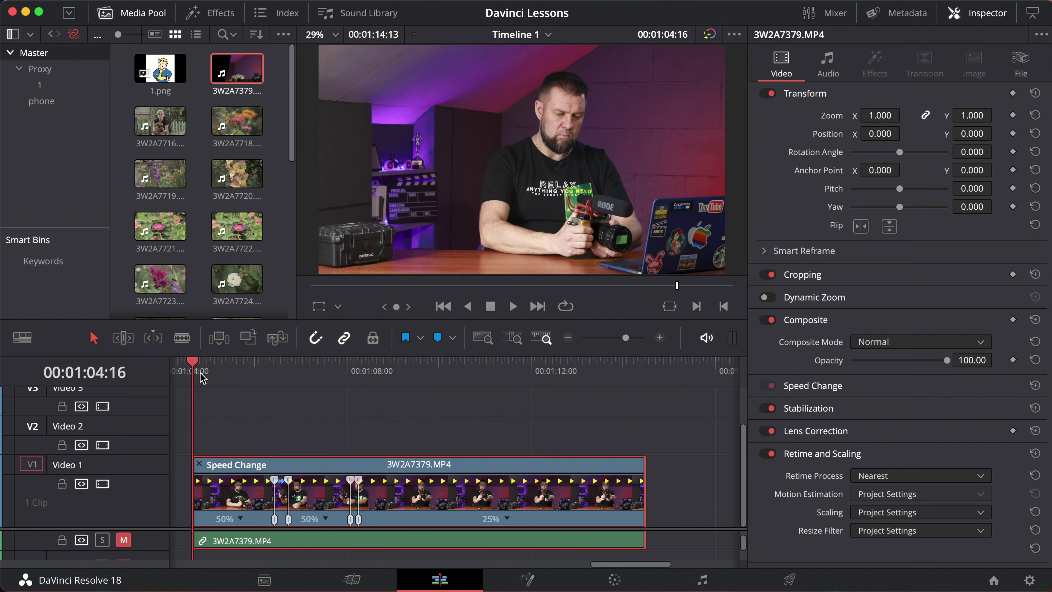
# Show the clip's Retime Curve with Retime Speed checked and Retime Frame unchecked.
pyautogui.rightClick(408, 499)
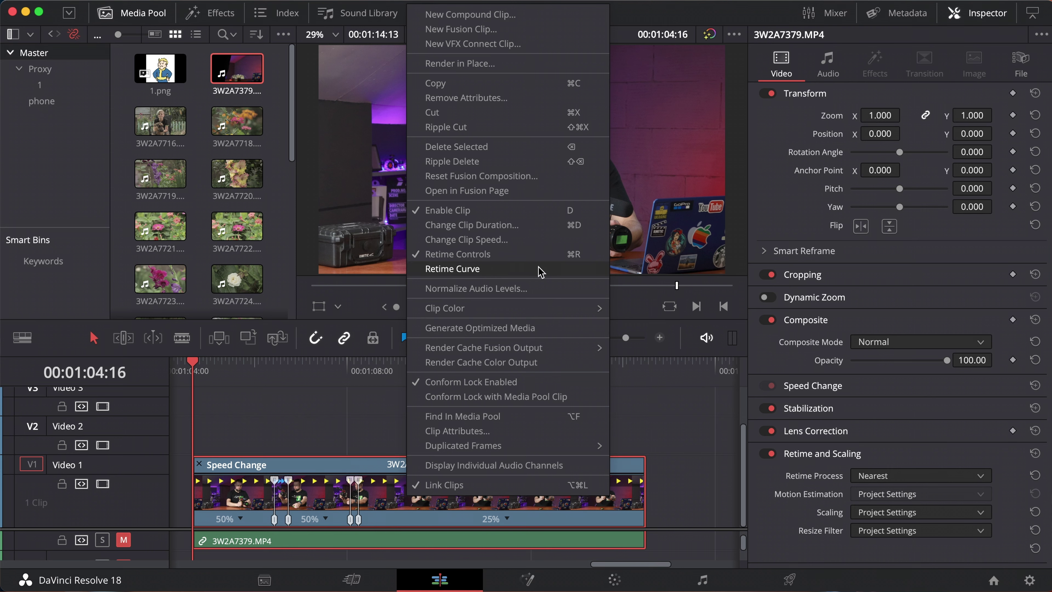
pyautogui.click(497, 269)
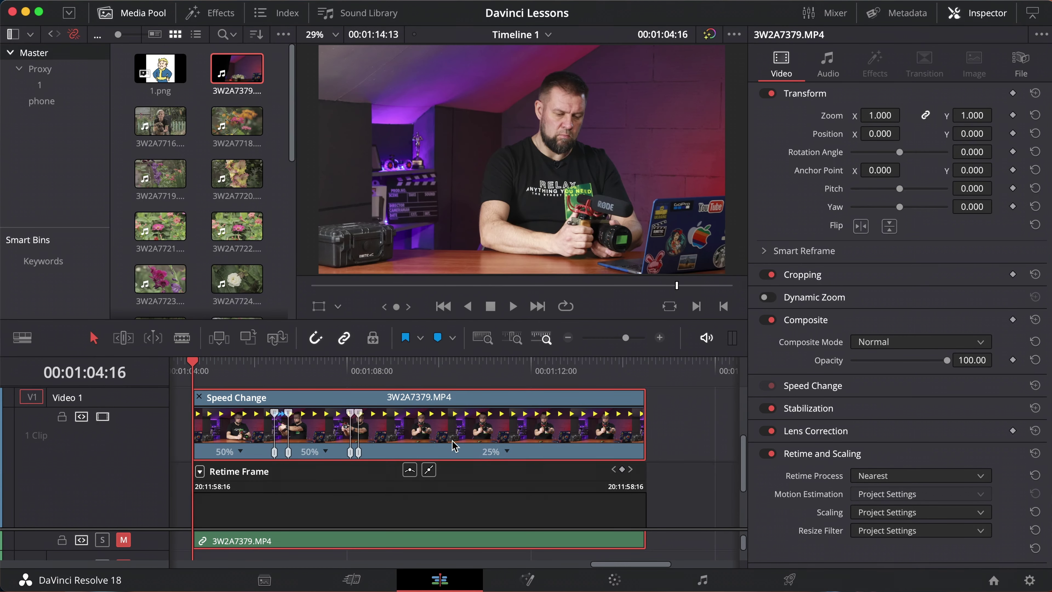
pyautogui.click(200, 471)
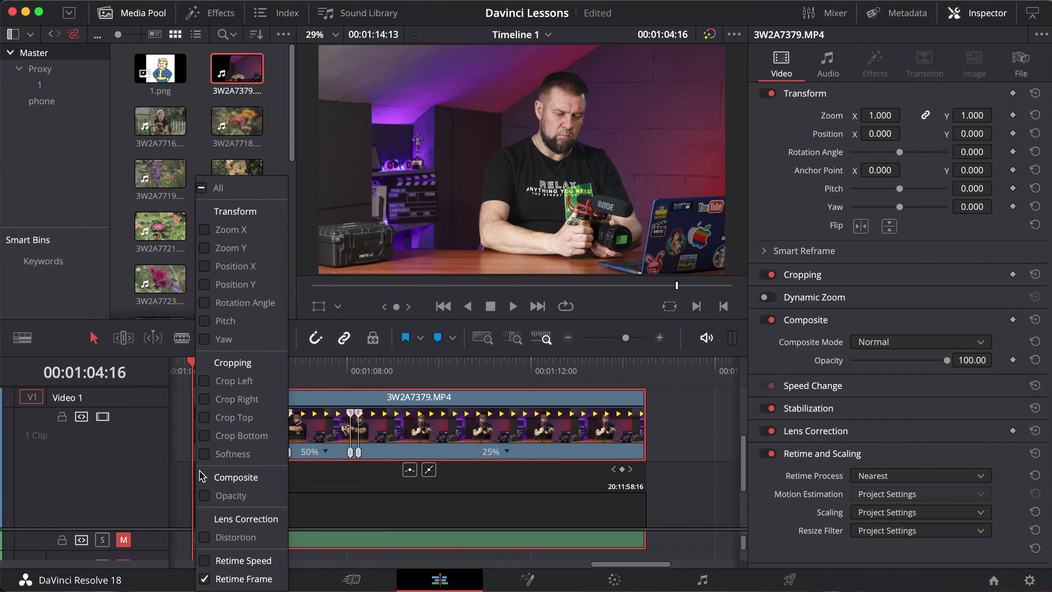
pyautogui.click(205, 560)
pyautogui.click(205, 579)
pyautogui.click(350, 412)
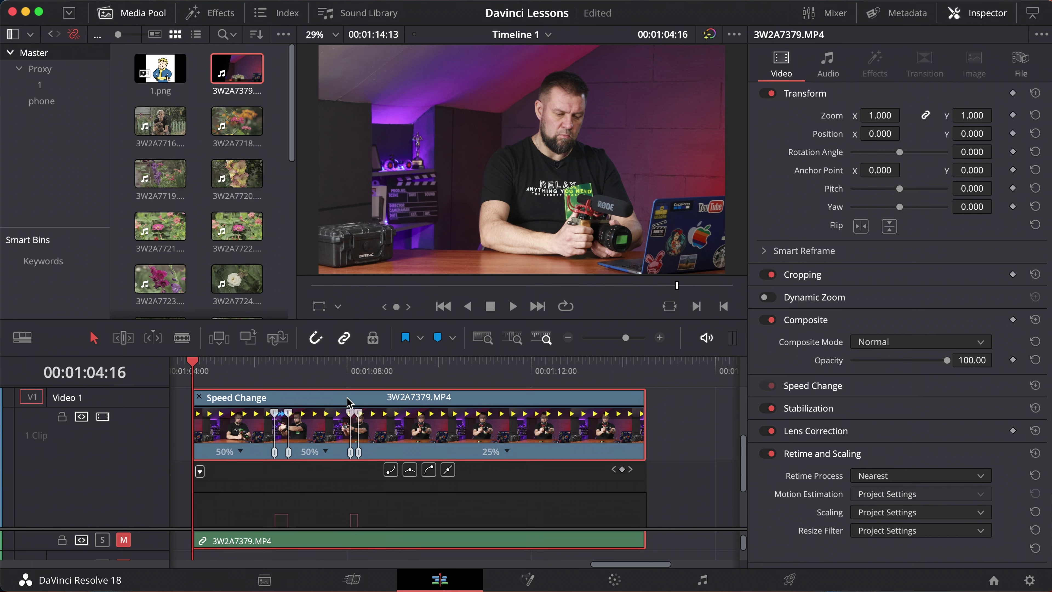
pyautogui.scroll(-5, 349, 490)
pyautogui.scroll(1, 349, 490)
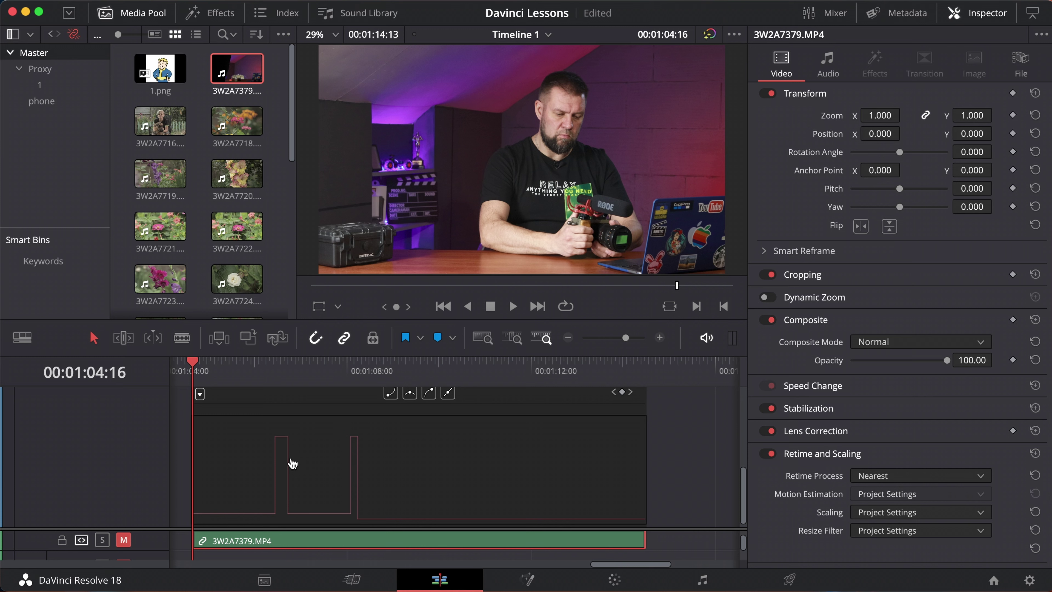
# Apply Ease interpolation to all four keyframes on the Retime Speed curve.
pyautogui.click(281, 445)
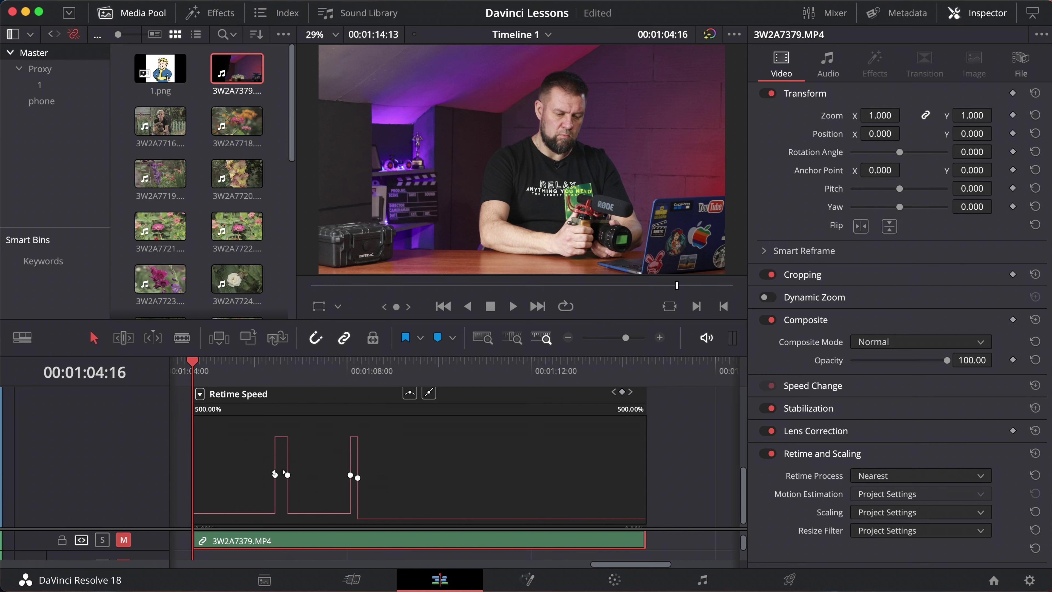
pyautogui.click(275, 475)
pyautogui.click(409, 392)
pyautogui.click(286, 475)
pyautogui.click(409, 394)
pyautogui.click(351, 476)
pyautogui.click(409, 394)
pyautogui.click(358, 478)
pyautogui.click(408, 396)
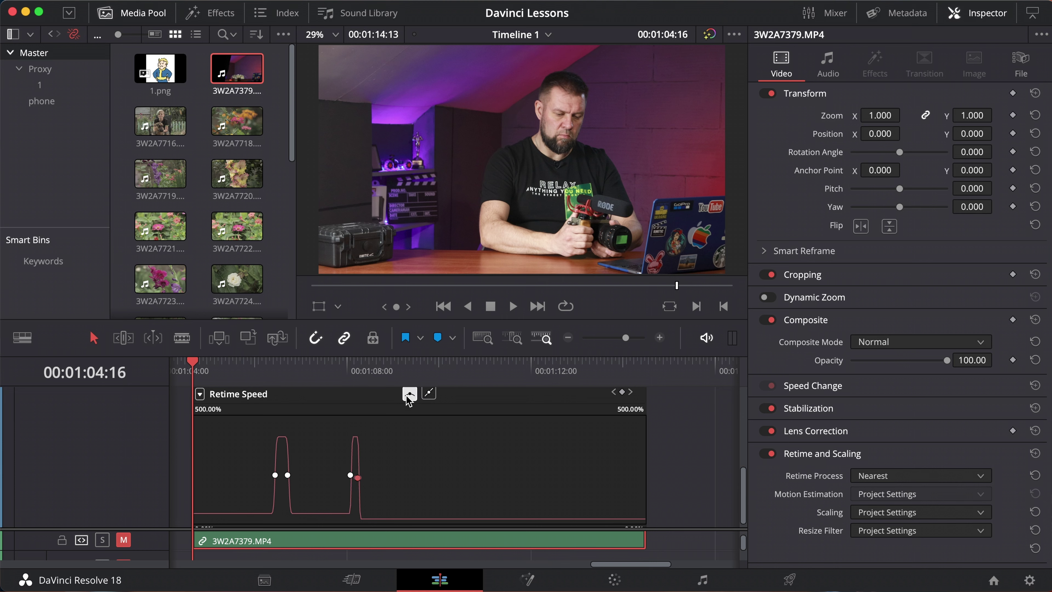
# Collapse the speed curve, play back the eased ramps, and go to the Color page.
pyautogui.hscroll(5, 441, 431)
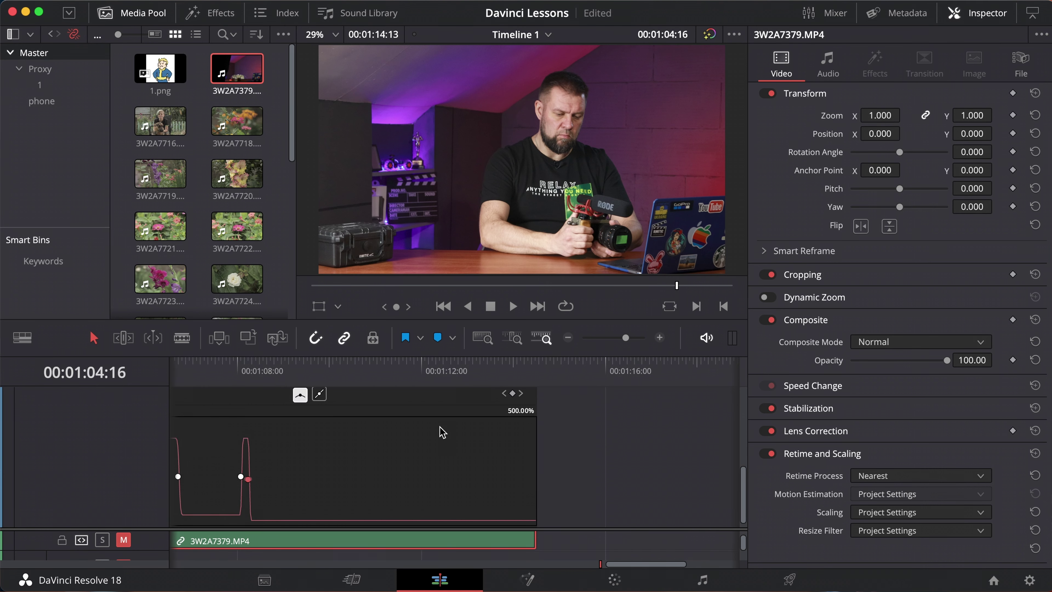
pyautogui.hscroll(-5, 263, 421)
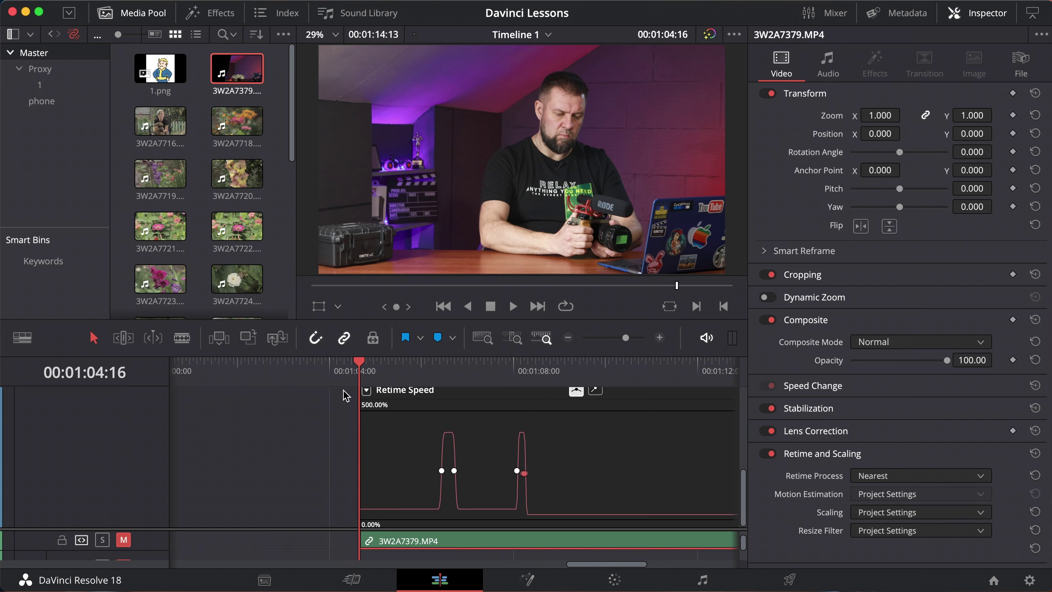
pyautogui.click(363, 392)
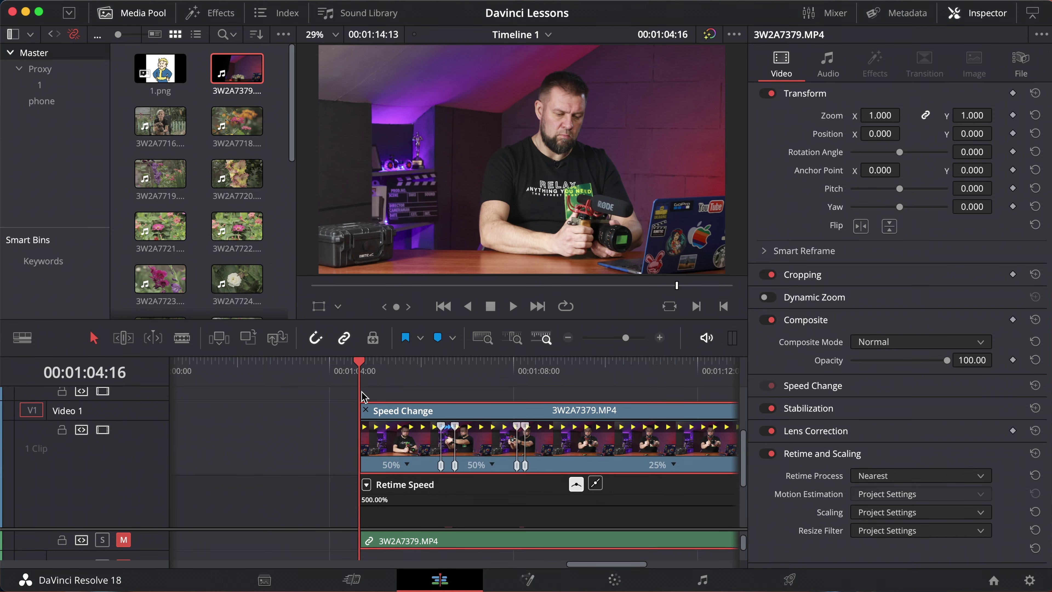
pyautogui.press('space')
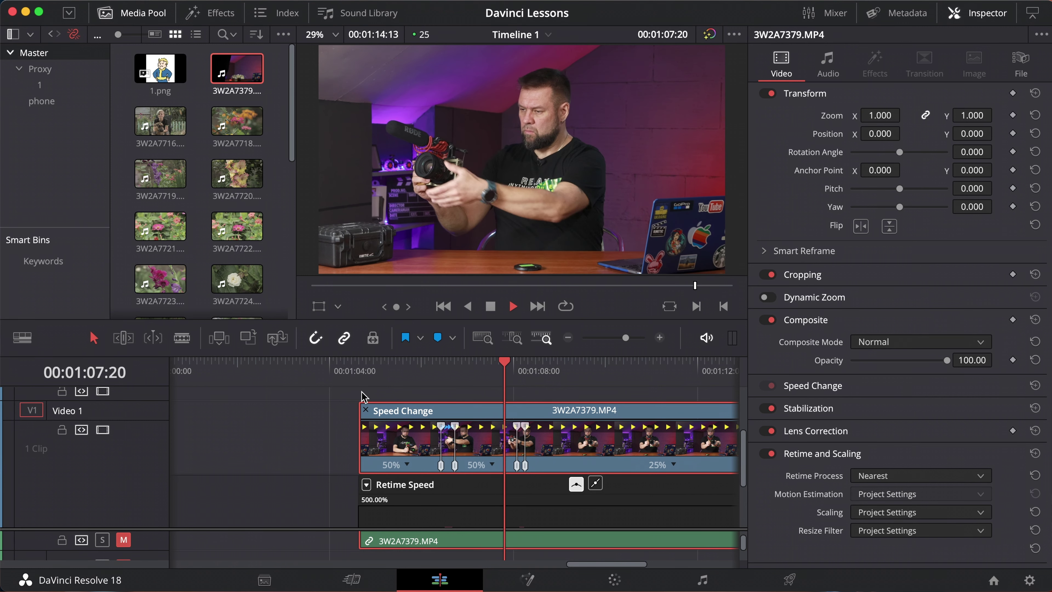
pyautogui.press('space')
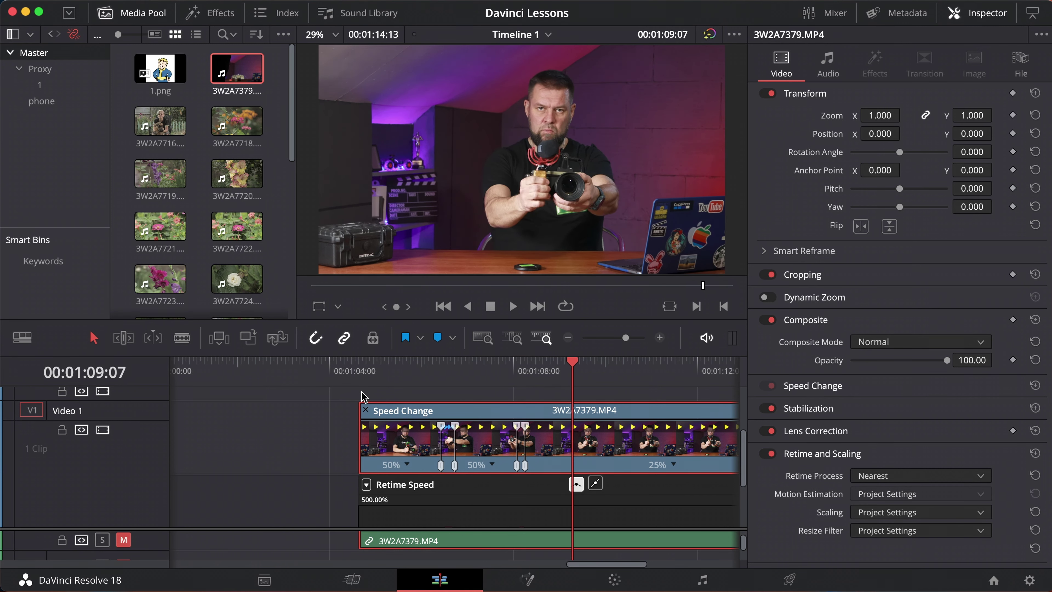
pyautogui.scroll(-4, 502, 422)
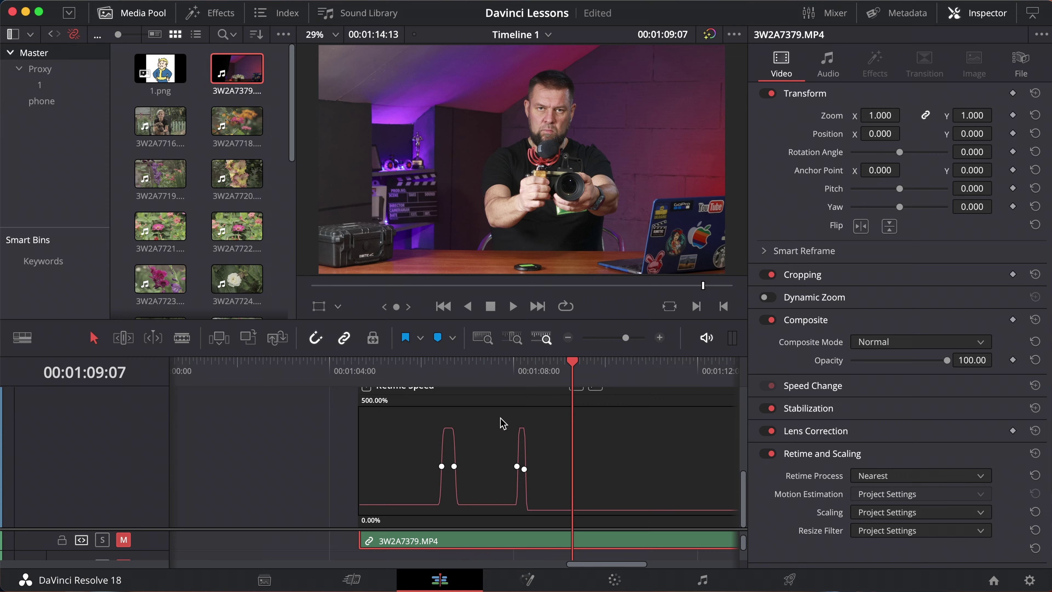
pyautogui.hscroll(5, 503, 423)
pyautogui.hscroll(-2, 503, 423)
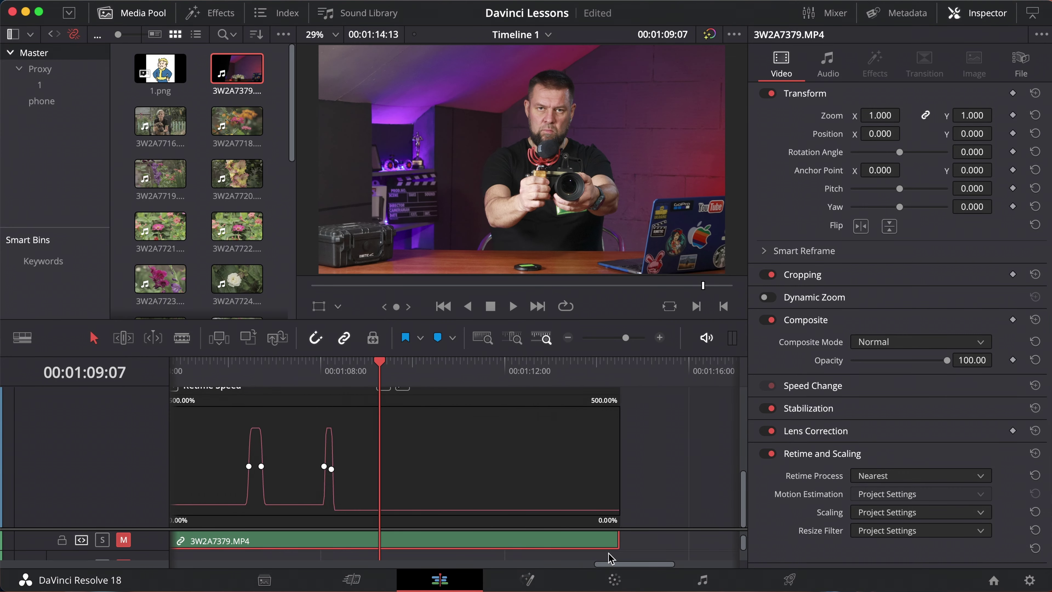
pyautogui.click(615, 579)
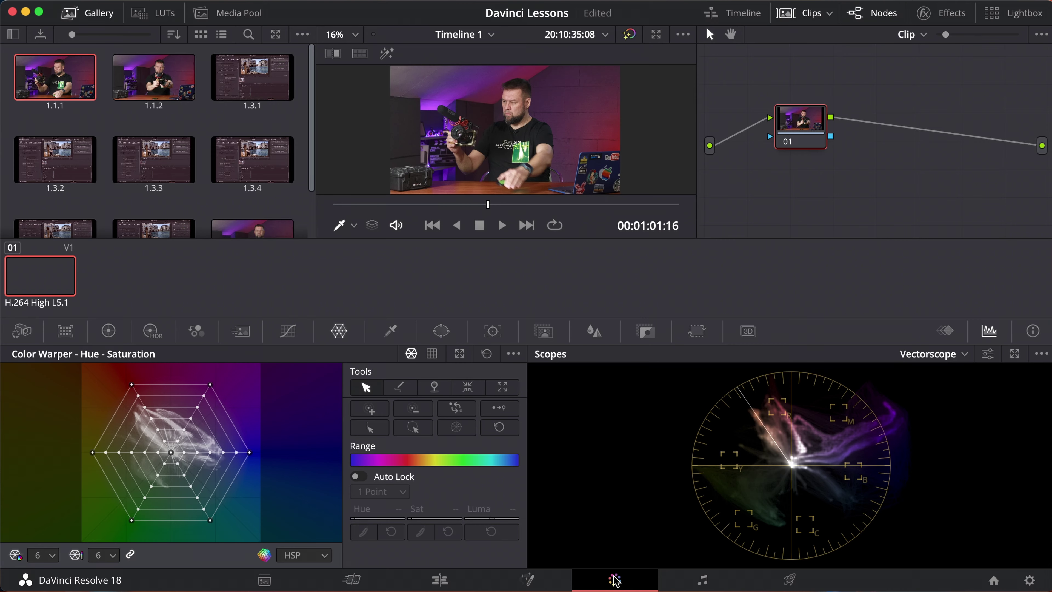
# Search the Effects Library for 'moti' and select Motion Blur.
pyautogui.click(952, 17)
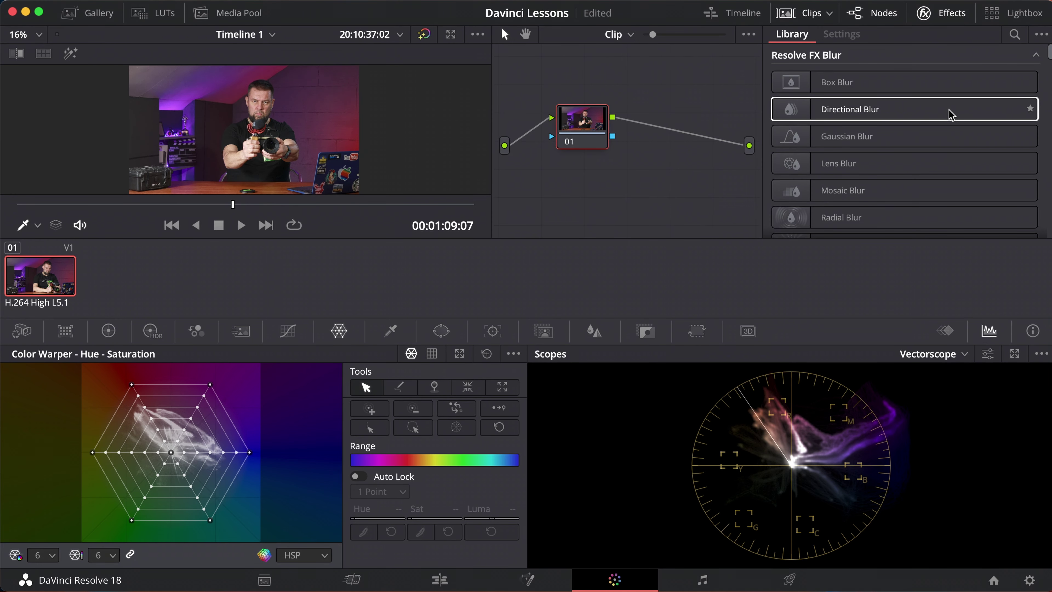
pyautogui.scroll(-3, 944, 125)
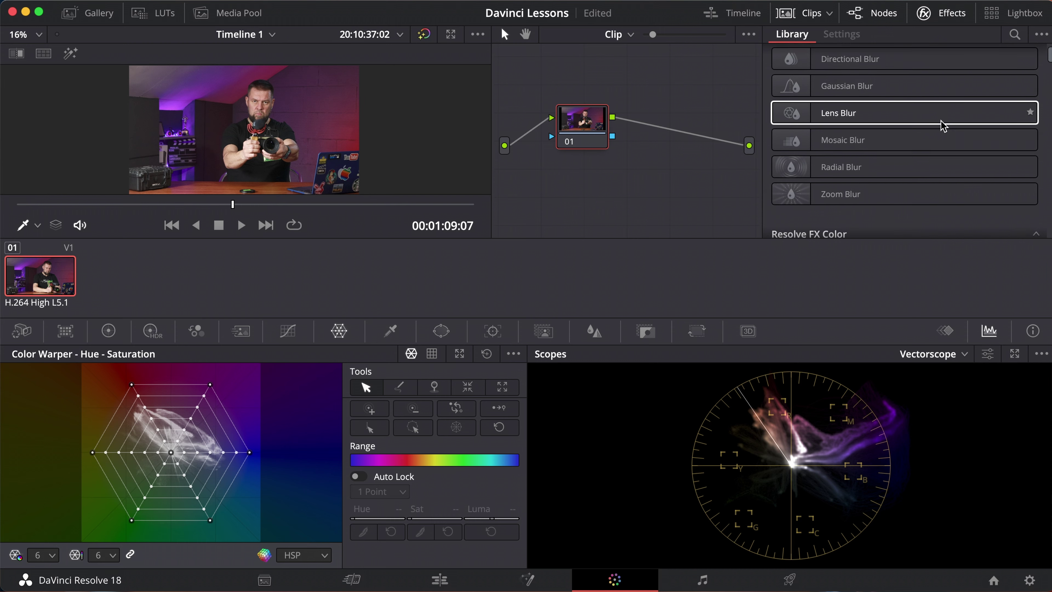
pyautogui.scroll(3, 943, 126)
pyautogui.click(1015, 35)
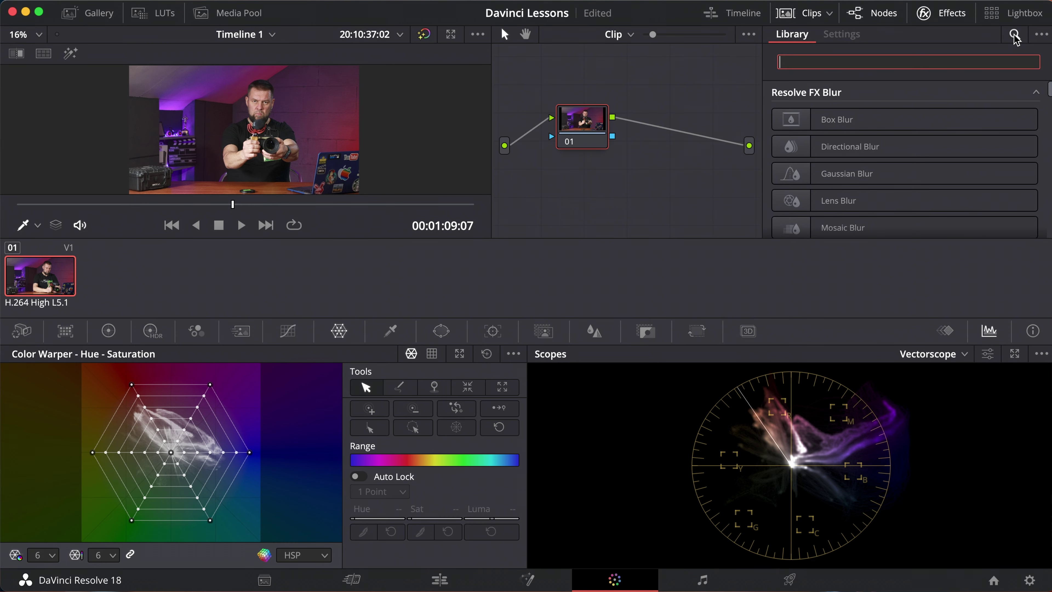
pyautogui.hotkey('ctrl', 'space')
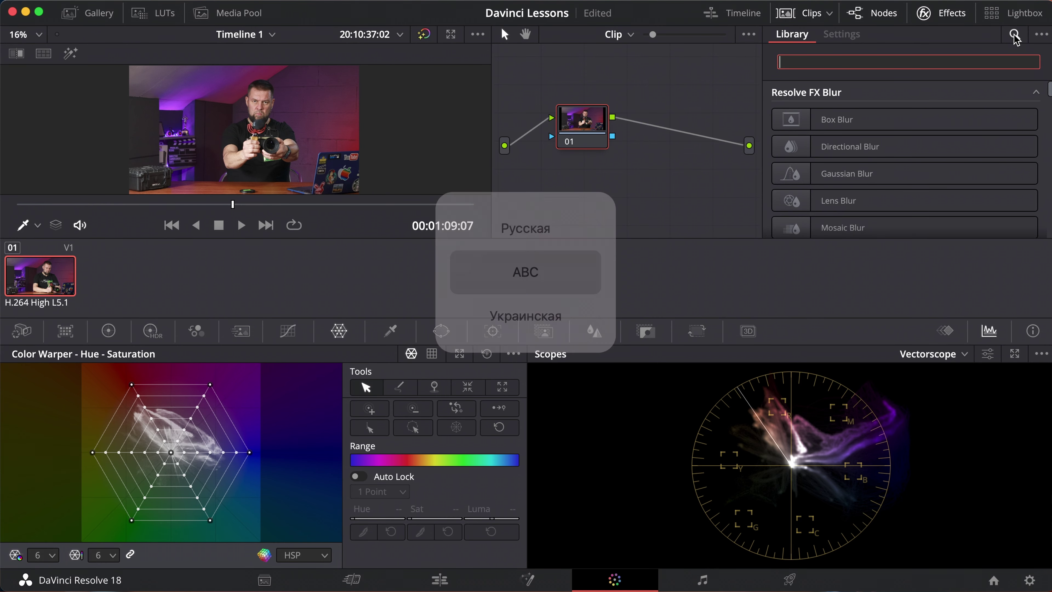
pyautogui.write('moti')
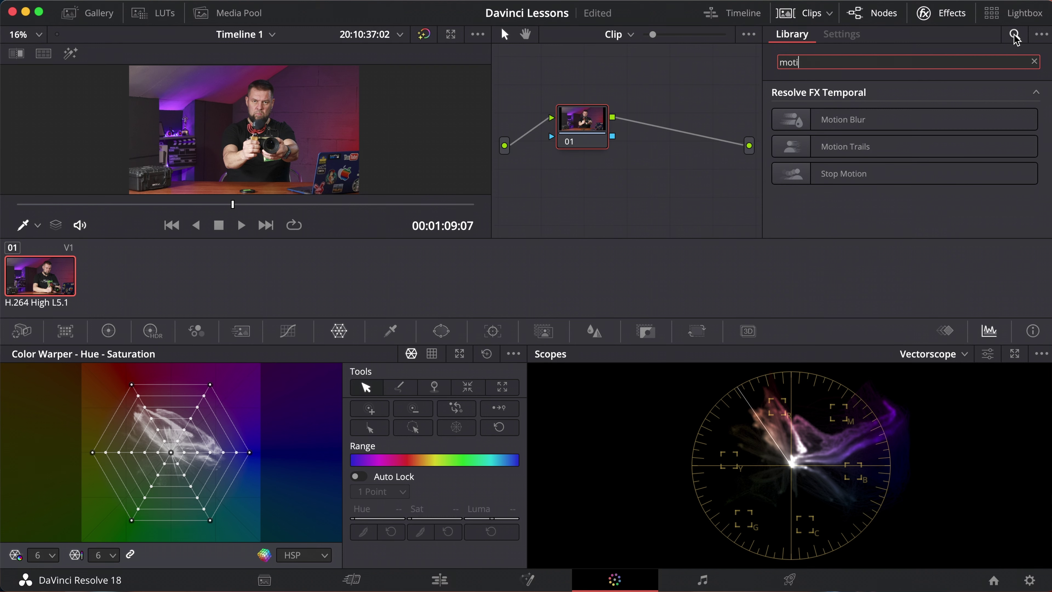
pyautogui.click(804, 124)
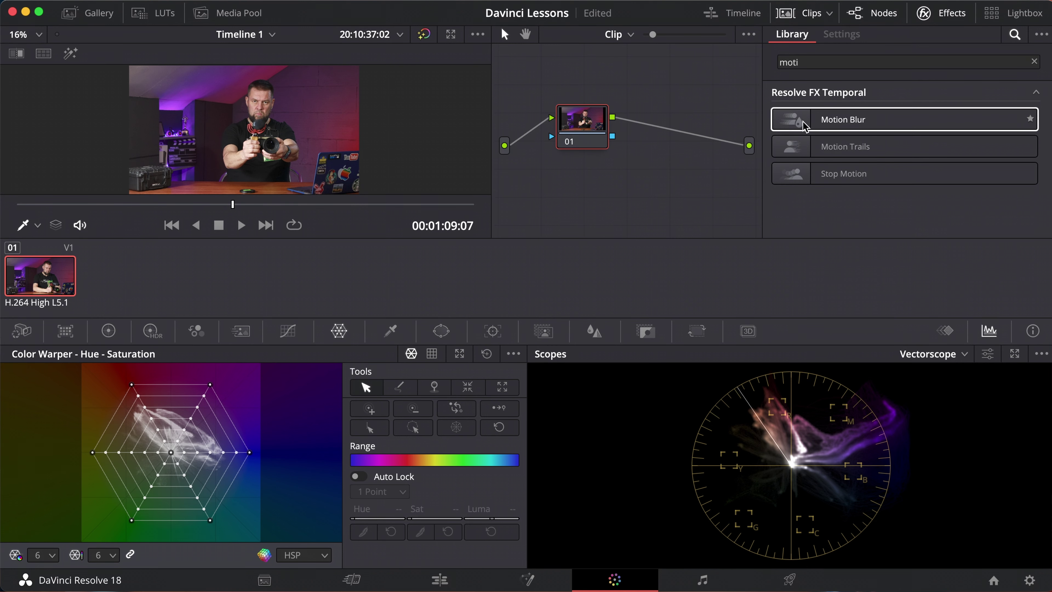
# Apply Motion Blur to node 01 at 30.3 and return to the Edit page.
pyautogui.moveTo(804, 124); pyautogui.dragTo(614, 127)
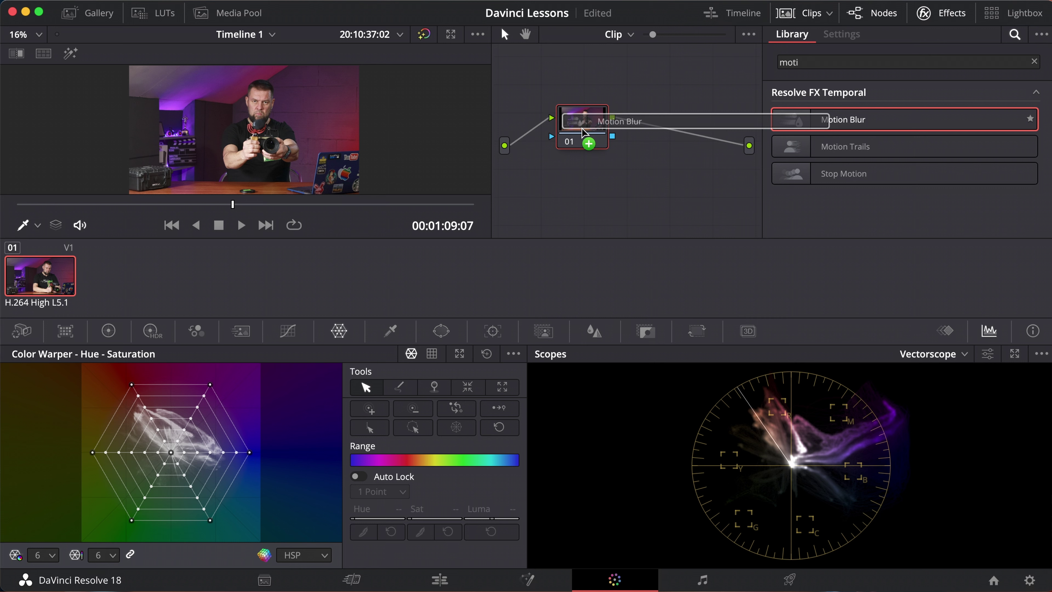
pyautogui.moveTo(584, 131); pyautogui.dragTo(583, 131)
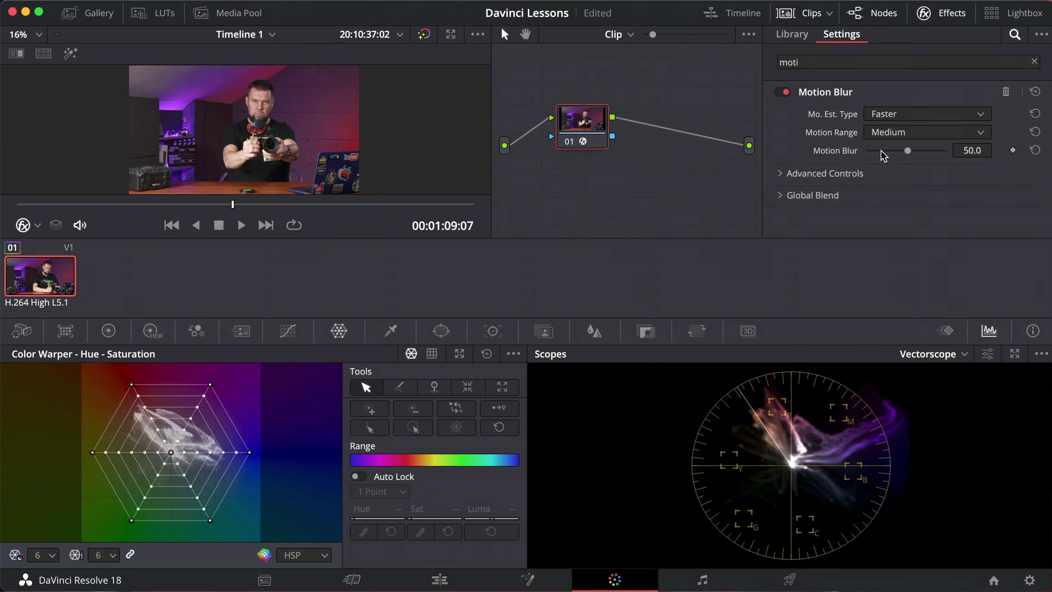
pyautogui.moveTo(906, 151); pyautogui.dragTo(890, 152)
pyautogui.click(410, 577)
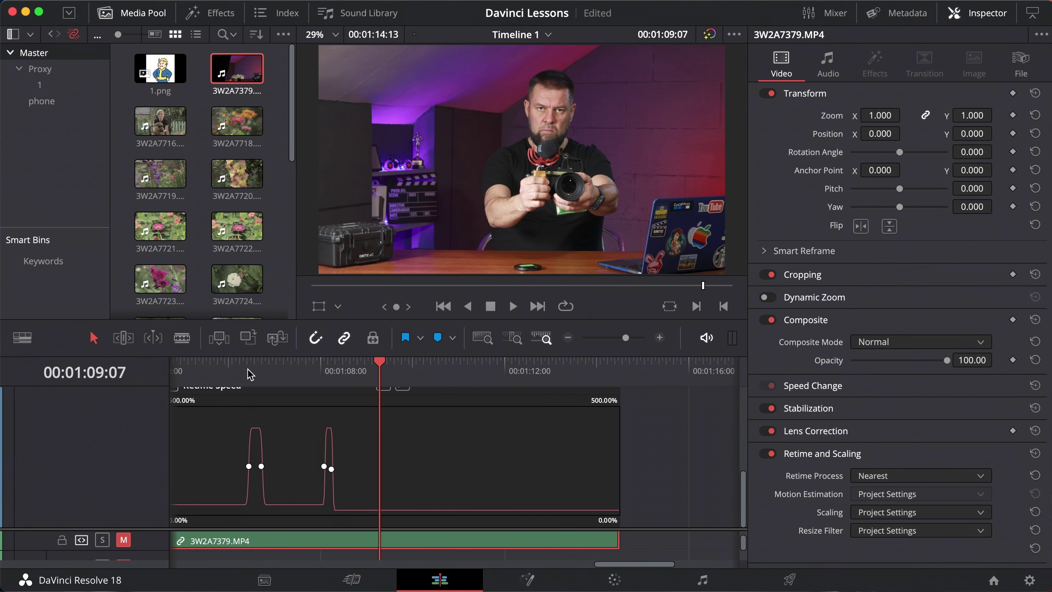
pyautogui.hscroll(-5, 250, 374)
pyautogui.click(284, 366)
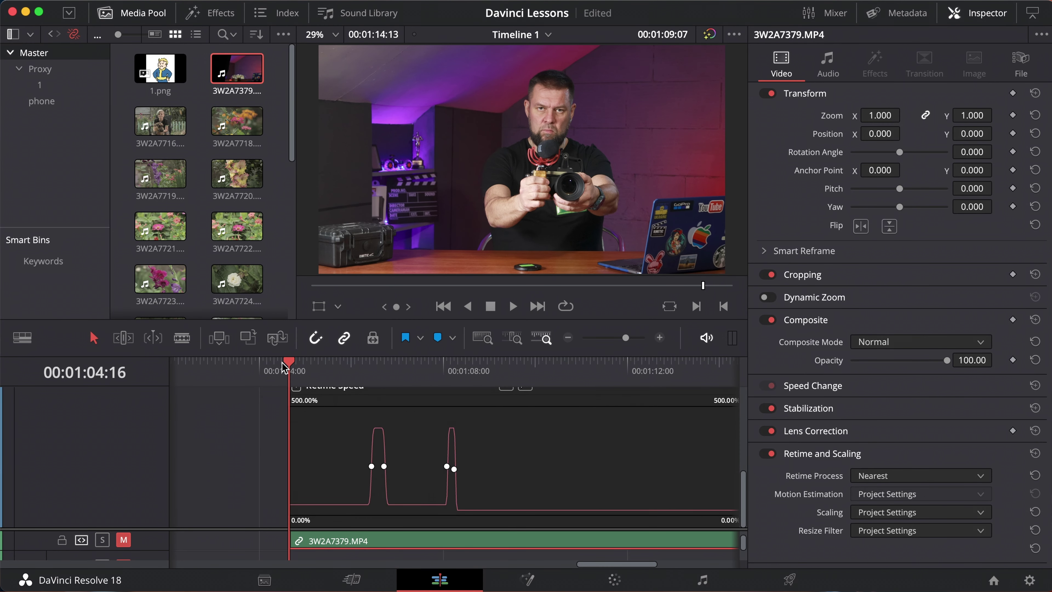
pyautogui.press('space')
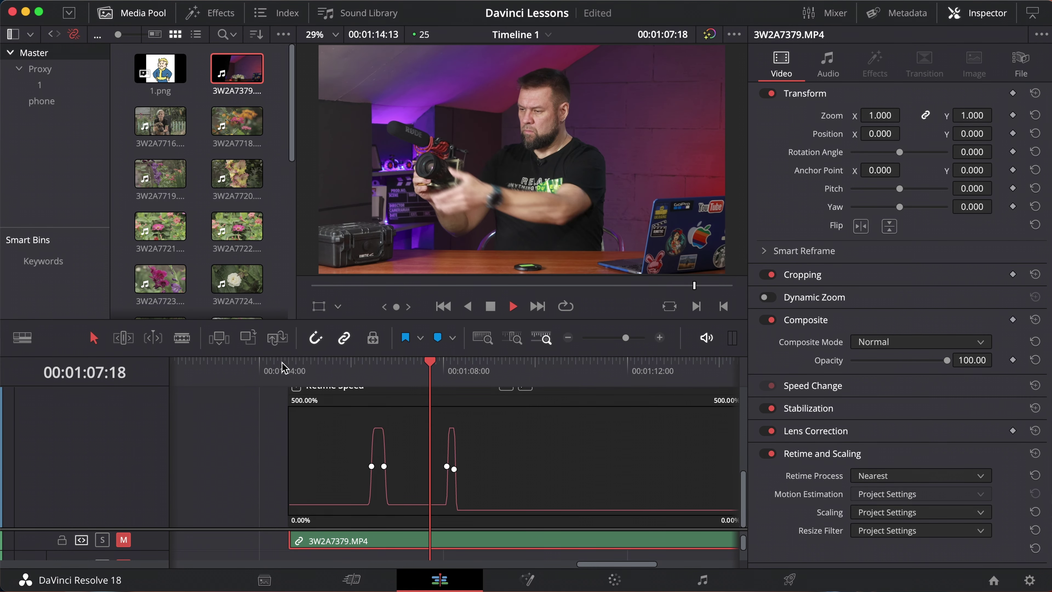
pyautogui.press('space')
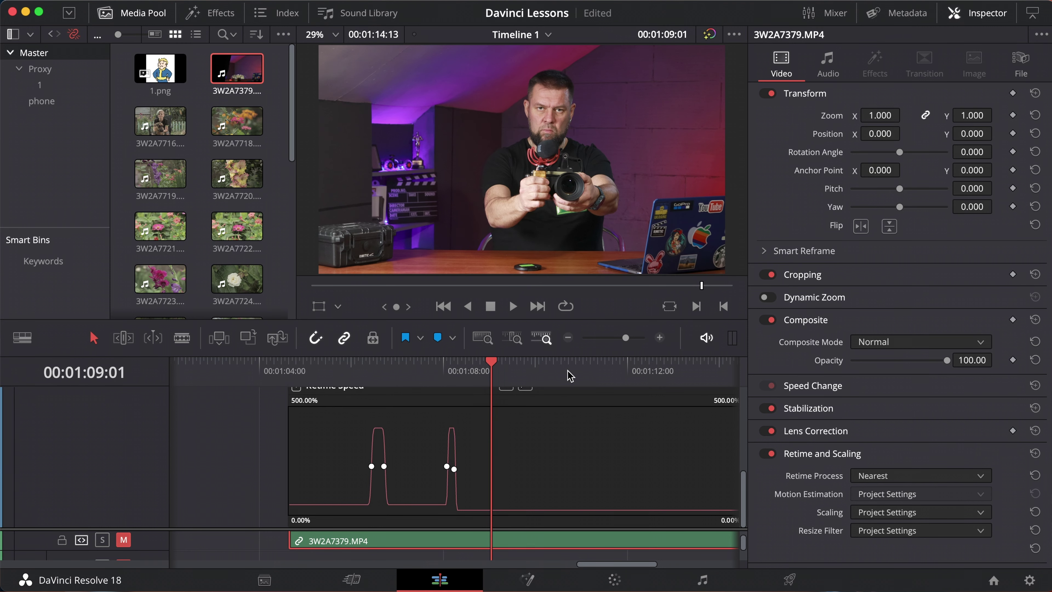
pyautogui.hscroll(5, 571, 375)
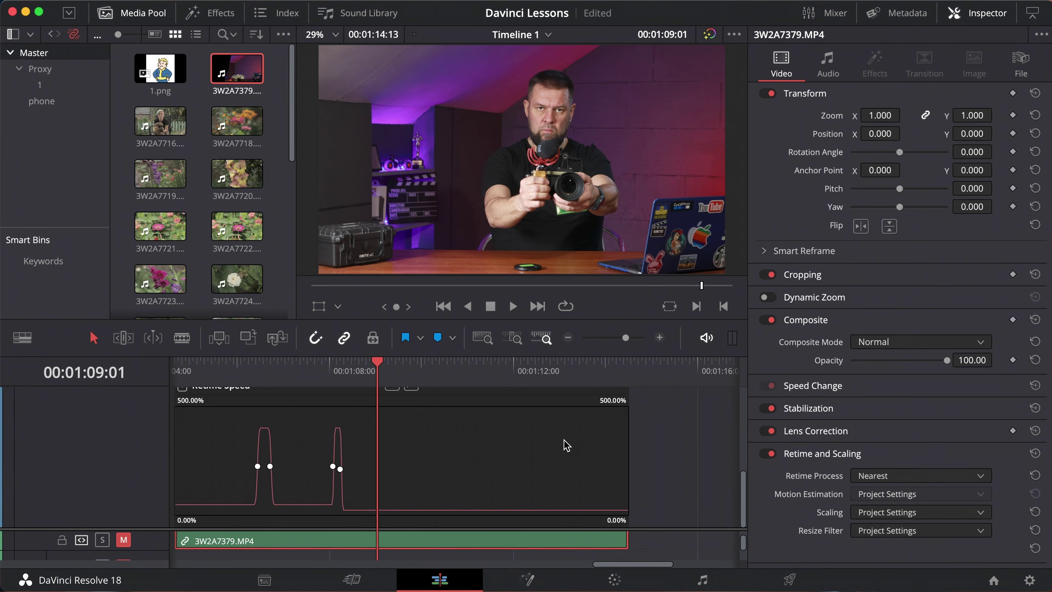
pyautogui.scroll(5, 564, 443)
pyautogui.hscroll(1, 566, 444)
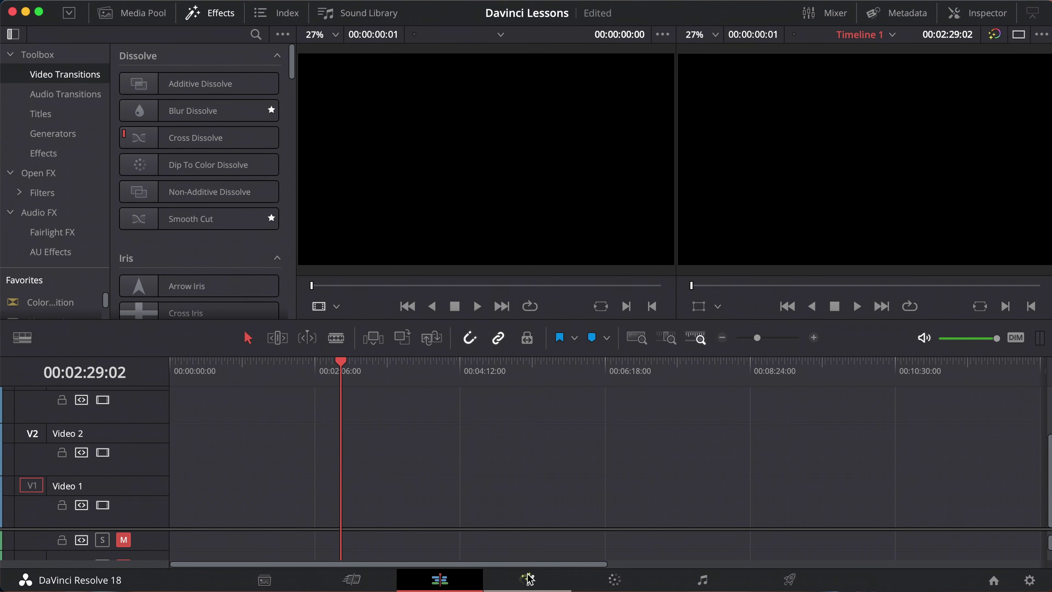
# On the Fusion page, add a Text1 node feeding MediaOut1 and enter the text 'Neon!'.
pyautogui.click(529, 580)
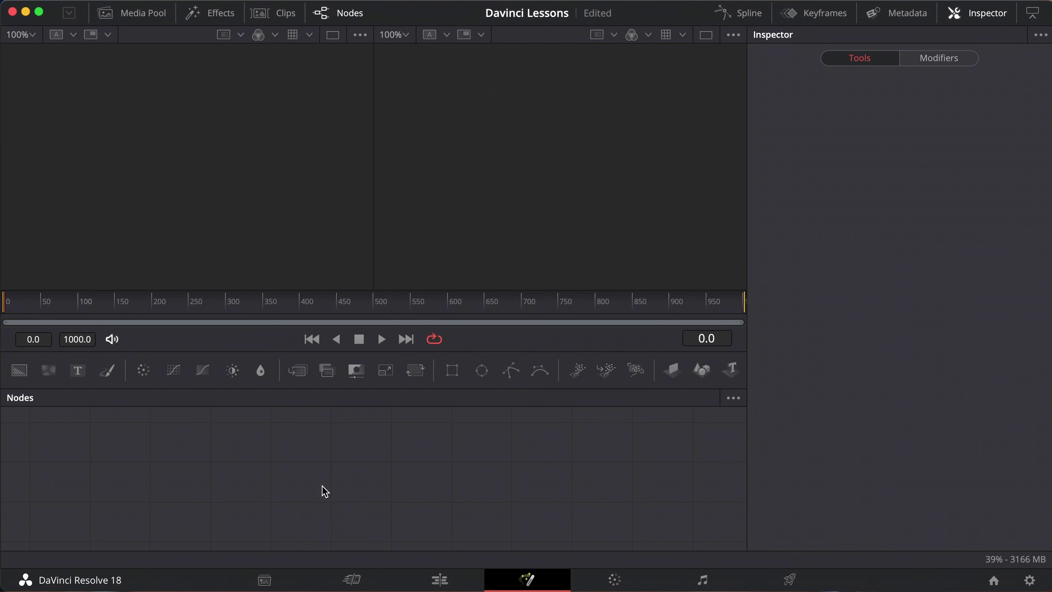
pyautogui.click(79, 373)
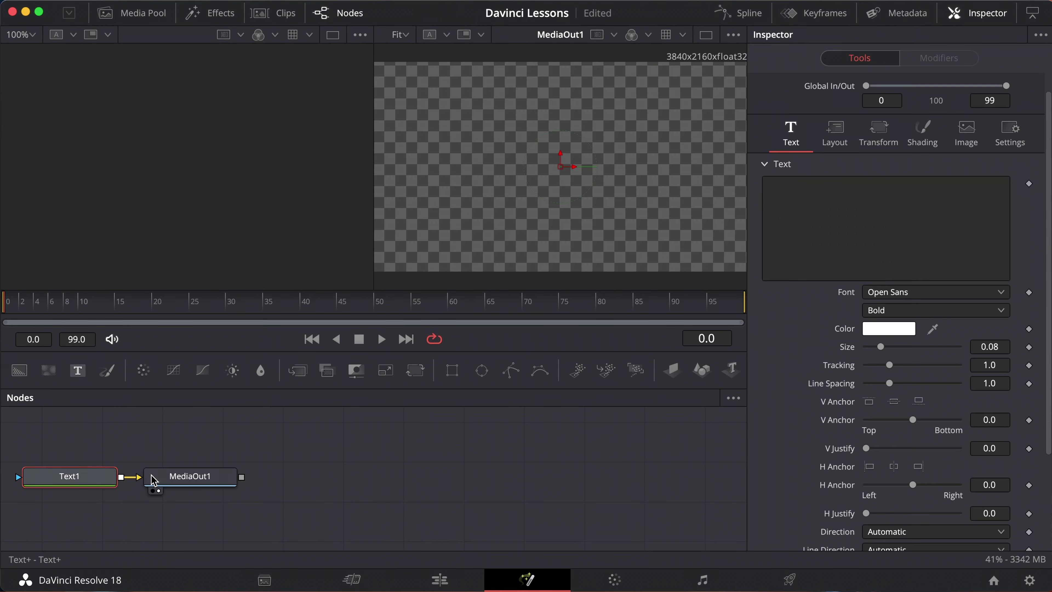
pyautogui.moveTo(175, 485); pyautogui.dragTo(410, 481)
pyautogui.moveTo(84, 481); pyautogui.dragTo(231, 485)
pyautogui.click(808, 225)
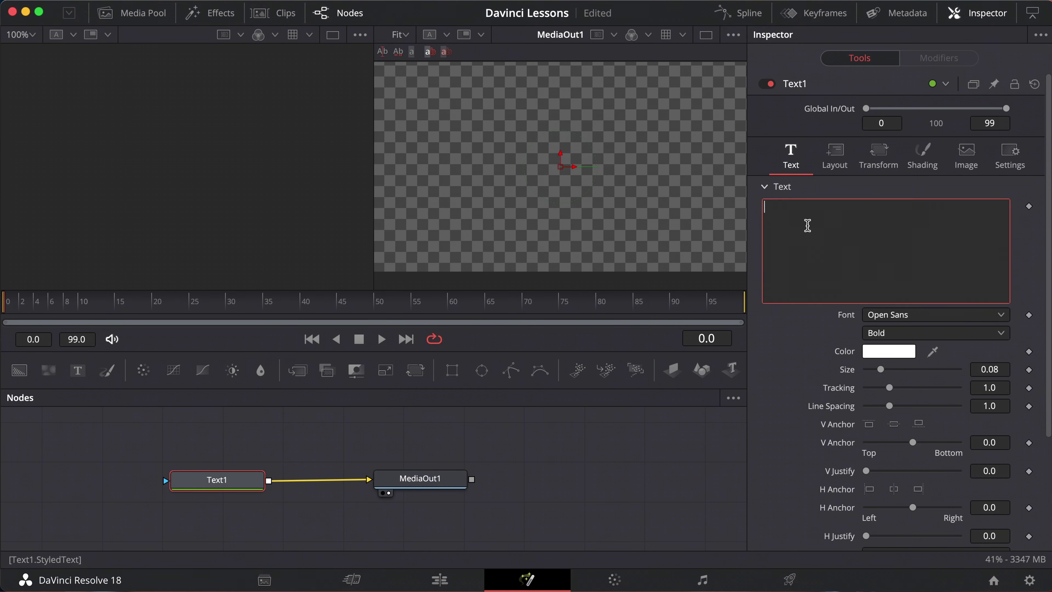
pyautogui.write('Neon')
pyautogui.write('!')
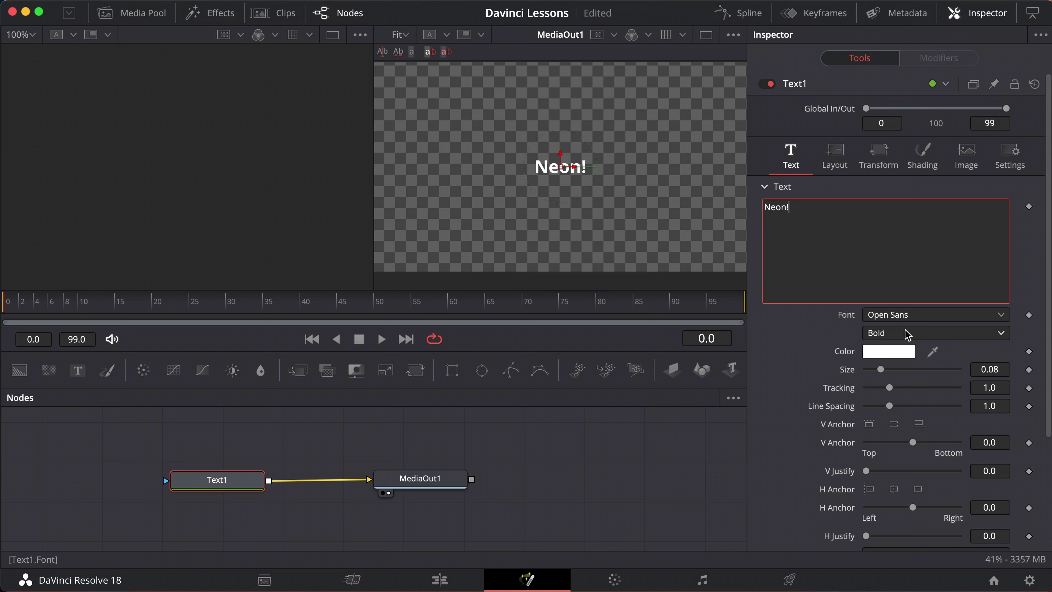
# Set Neon! to Arial Rounded MT Bold at size 0.1929 and render it as a text outline.
pyautogui.click(907, 320)
pyautogui.scroll(10, 927, 215)
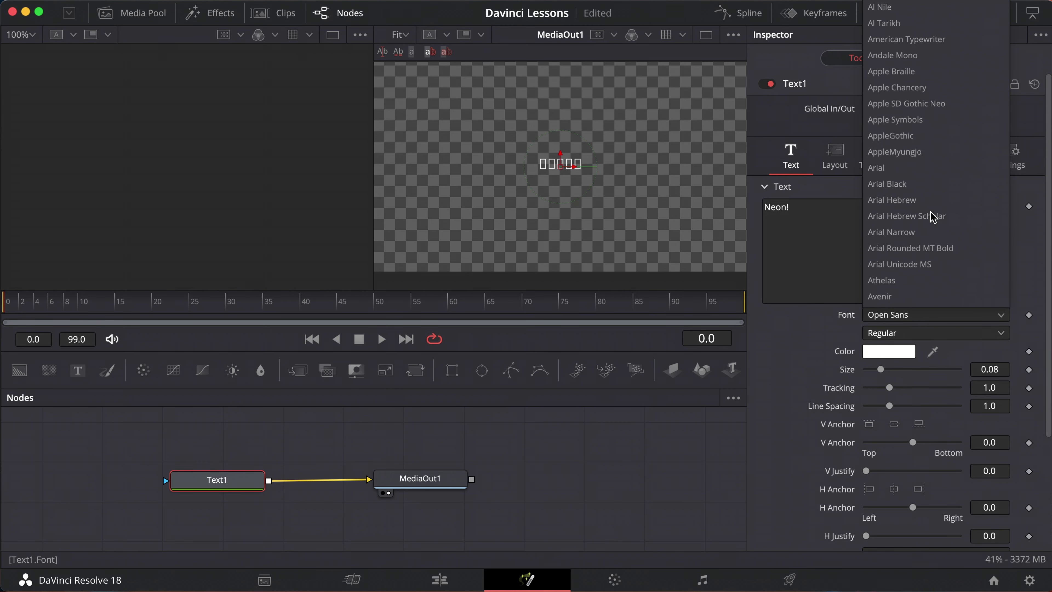
pyautogui.click(915, 249)
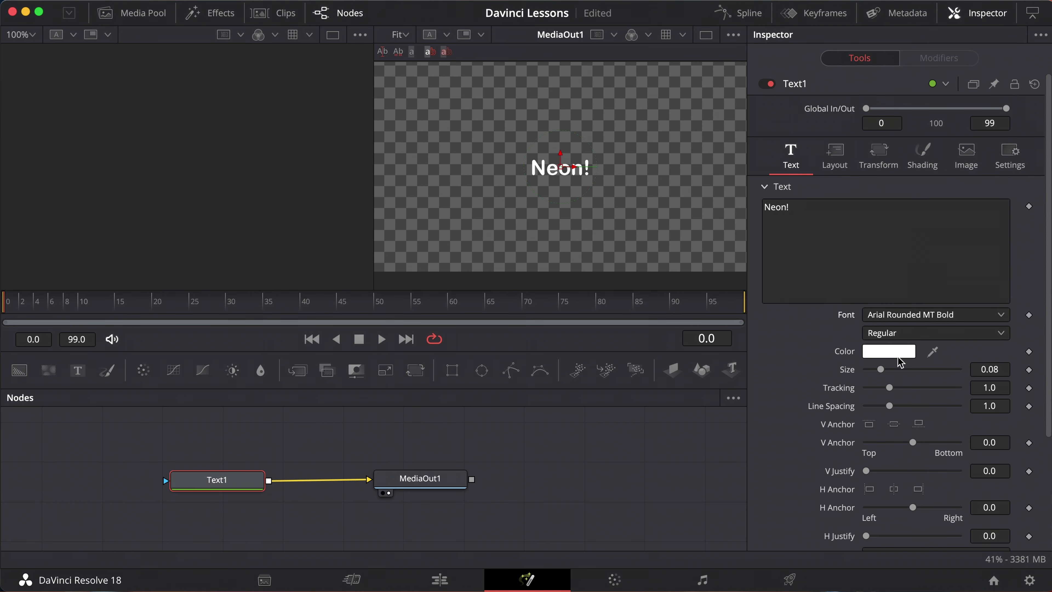
pyautogui.moveTo(881, 369); pyautogui.dragTo(905, 379)
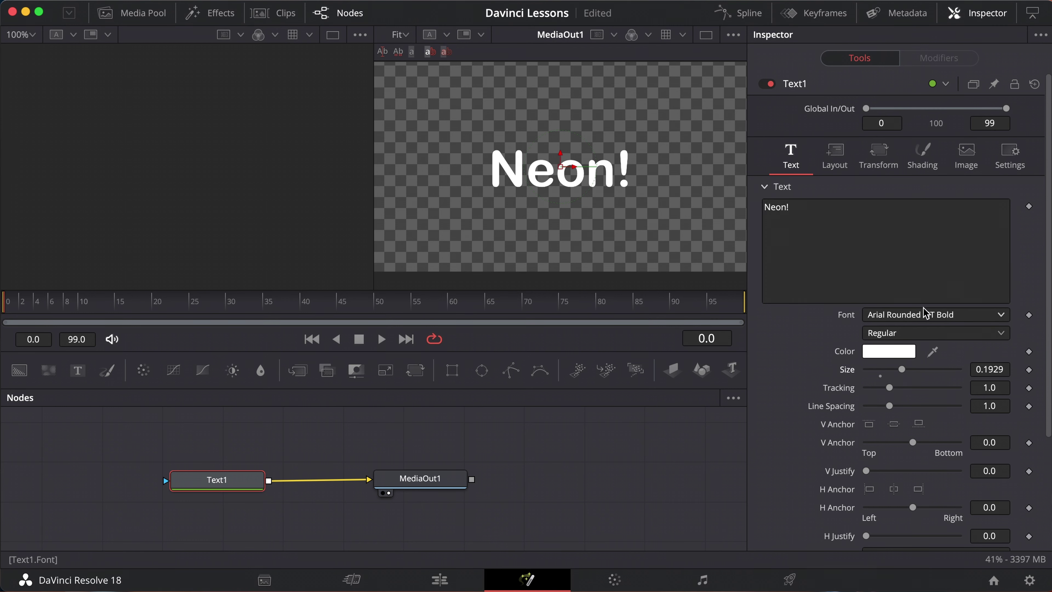
pyautogui.click(922, 156)
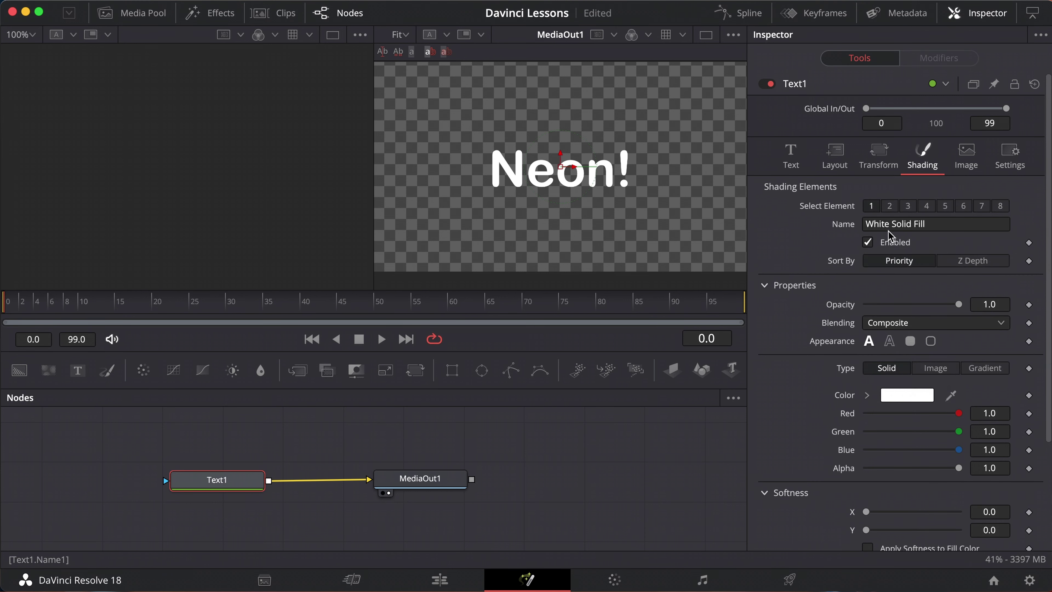
pyautogui.click(890, 341)
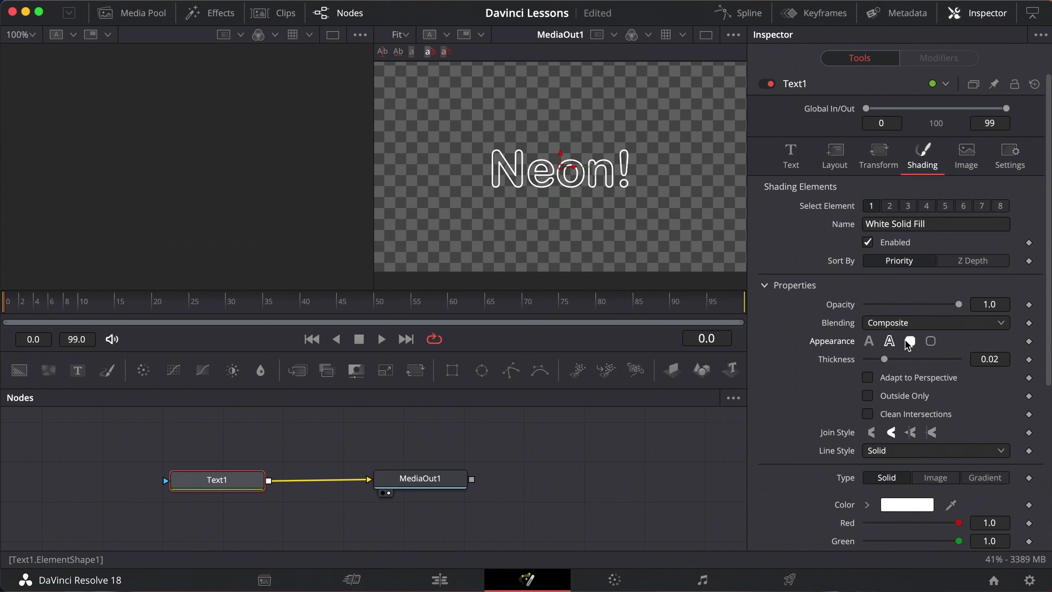
# Colour the first shading element's outline yellow (Red 1.0, Green 0.941176).
pyautogui.click(914, 510)
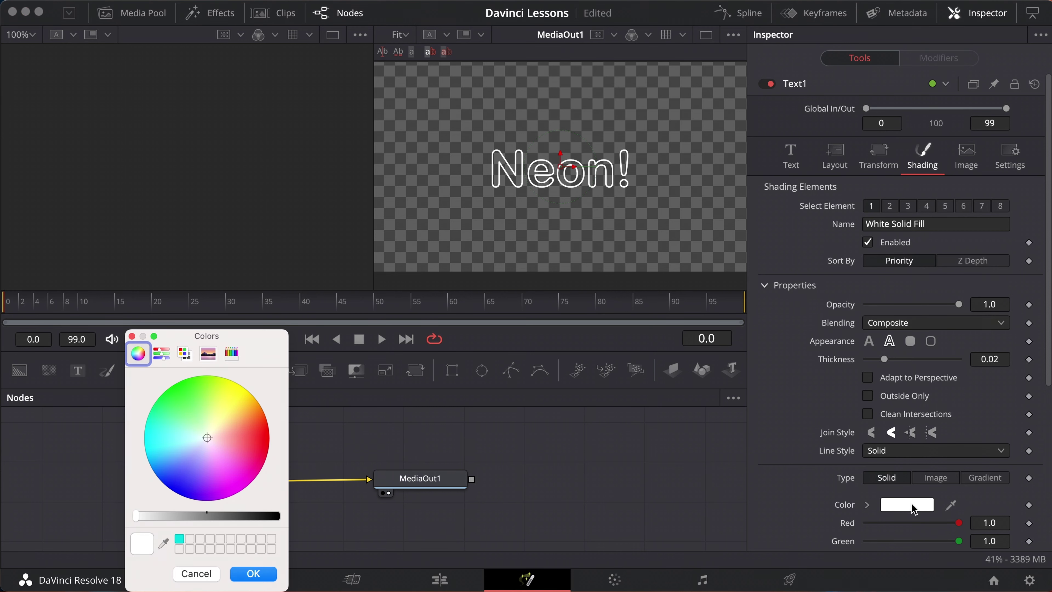
pyautogui.moveTo(190, 383); pyautogui.dragTo(167, 373)
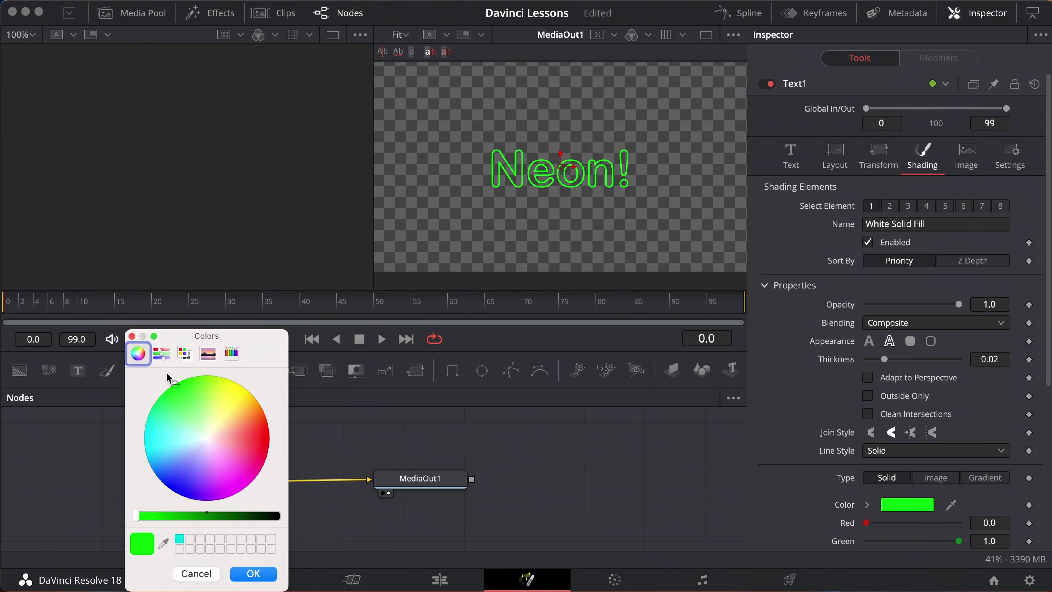
pyautogui.moveTo(168, 378)
pyautogui.mouseDown()
pyautogui.moveTo(294, 467)
pyautogui.moveTo(262, 524)
pyautogui.moveTo(268, 518)
pyautogui.mouseUp()
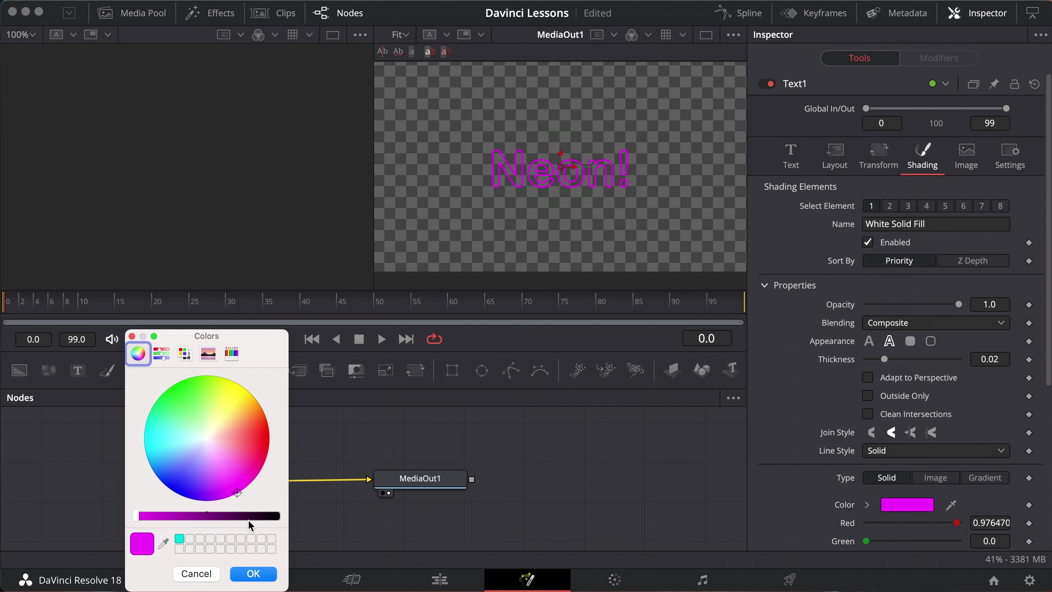
pyautogui.moveTo(289, 512)
pyautogui.mouseDown()
pyautogui.moveTo(125, 490)
pyautogui.moveTo(263, 484)
pyautogui.moveTo(279, 340)
pyautogui.moveTo(259, 384)
pyautogui.mouseUp()
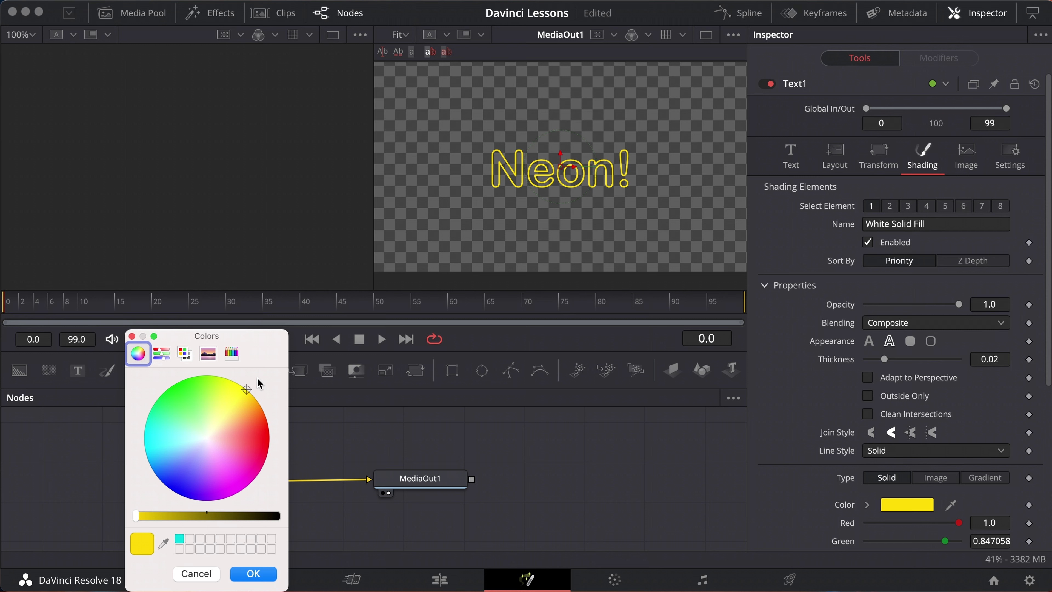
pyautogui.moveTo(245, 394); pyautogui.dragTo(243, 389)
pyautogui.click(267, 574)
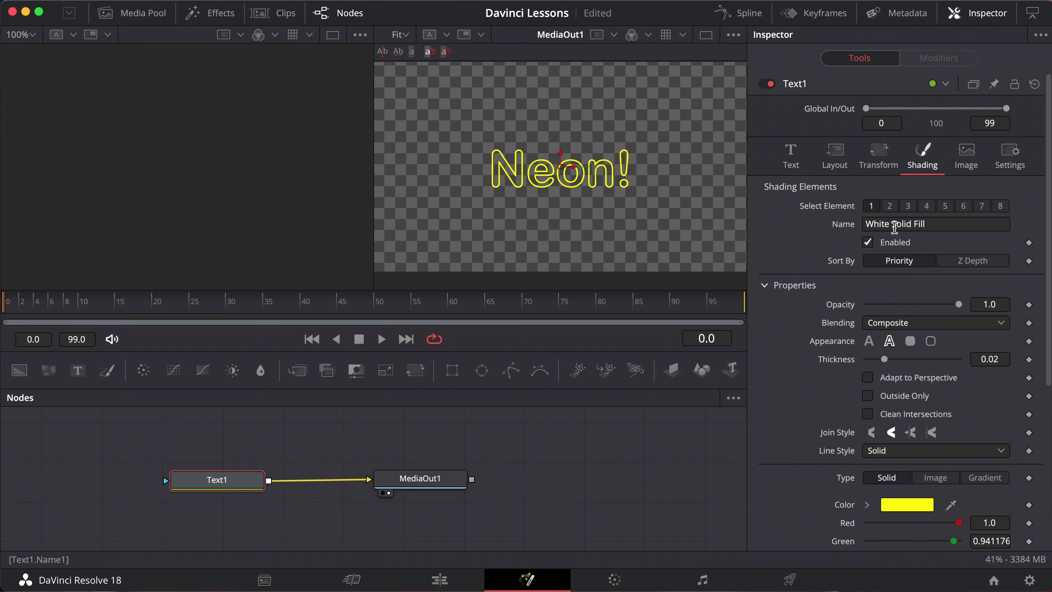
# Enable shading element 2, Red Outline, and set its colour to yellow.
pyautogui.click(890, 206)
pyautogui.click(867, 242)
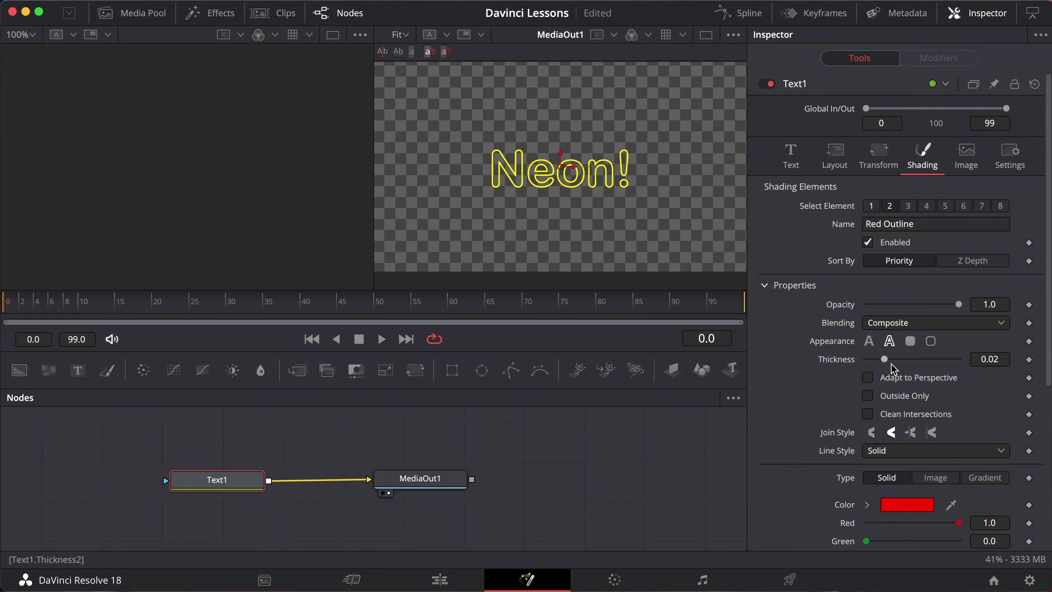
pyautogui.click(897, 511)
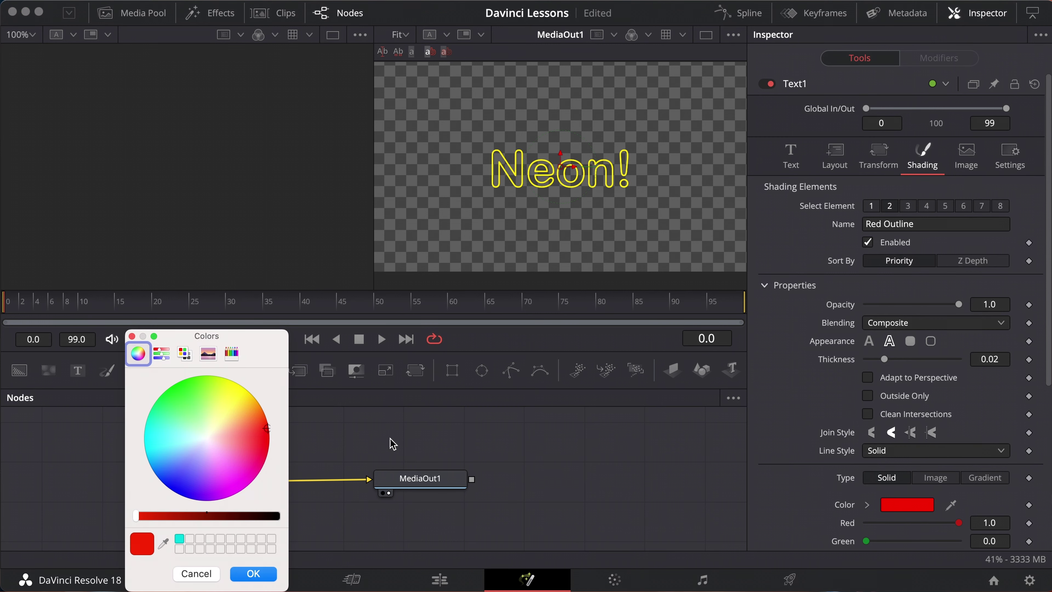
pyautogui.click(244, 387)
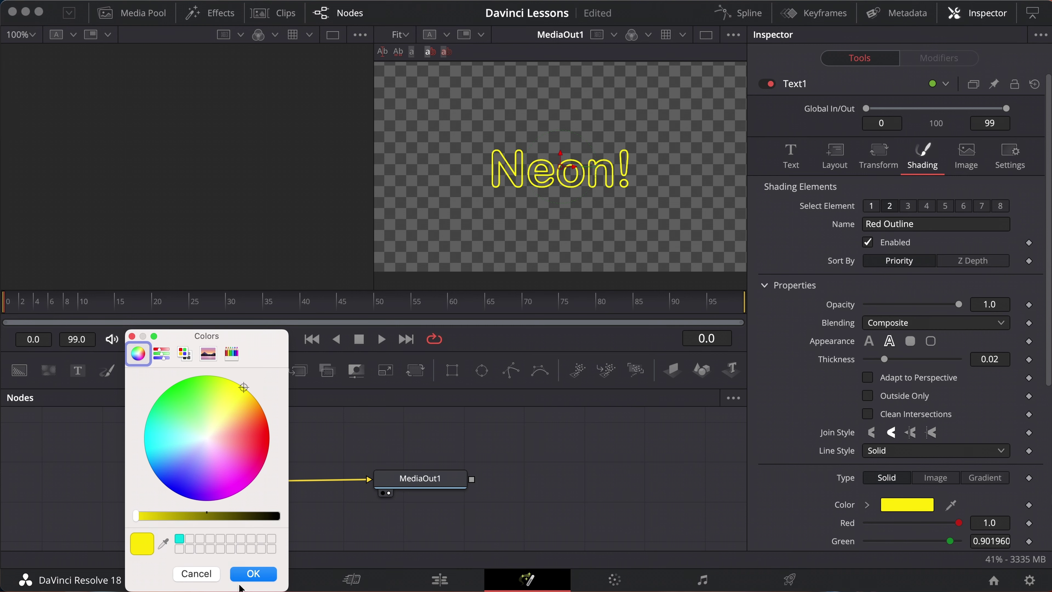
pyautogui.click(254, 574)
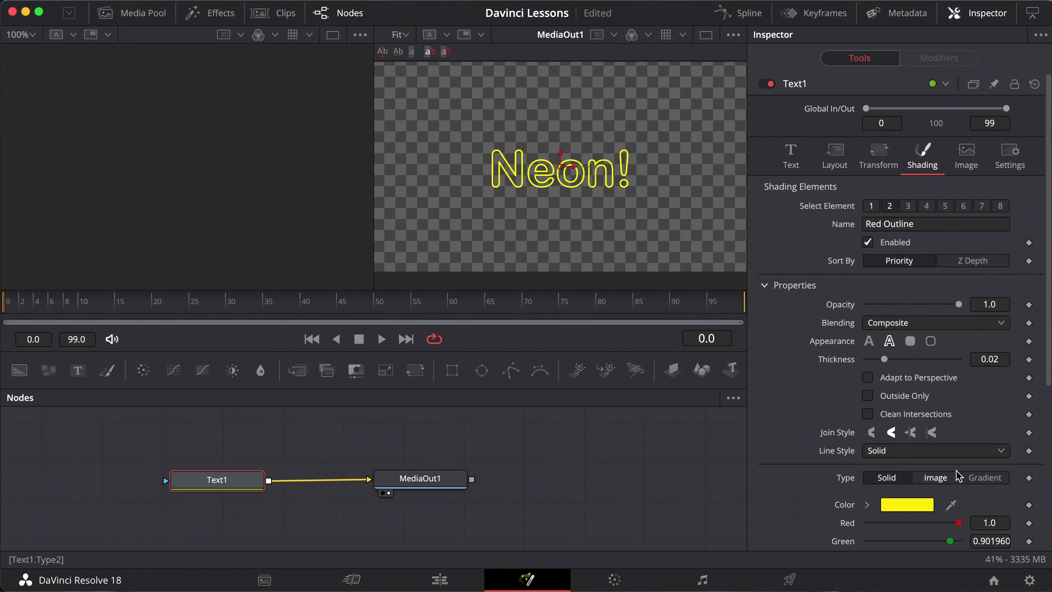
# Set the Red Outline's Softness to X 14.0 and Y 14.17, with Glow 0.535.
pyautogui.scroll(-2, 958, 476)
pyautogui.scroll(-3, 958, 477)
pyautogui.scroll(-2, 958, 477)
pyautogui.scroll(-5, 958, 477)
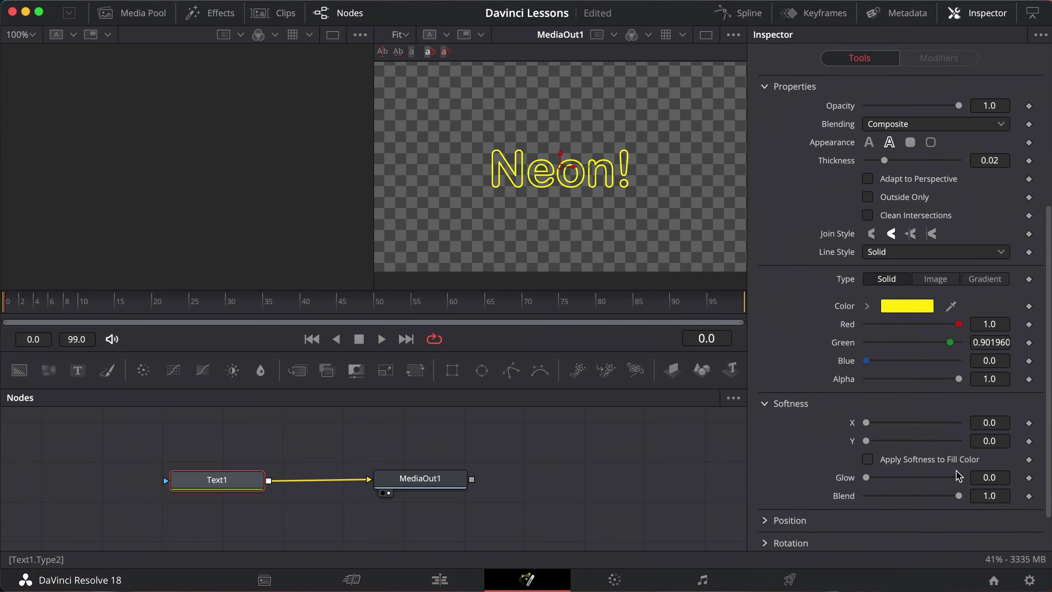
pyautogui.moveTo(914, 407); pyautogui.dragTo(932, 410)
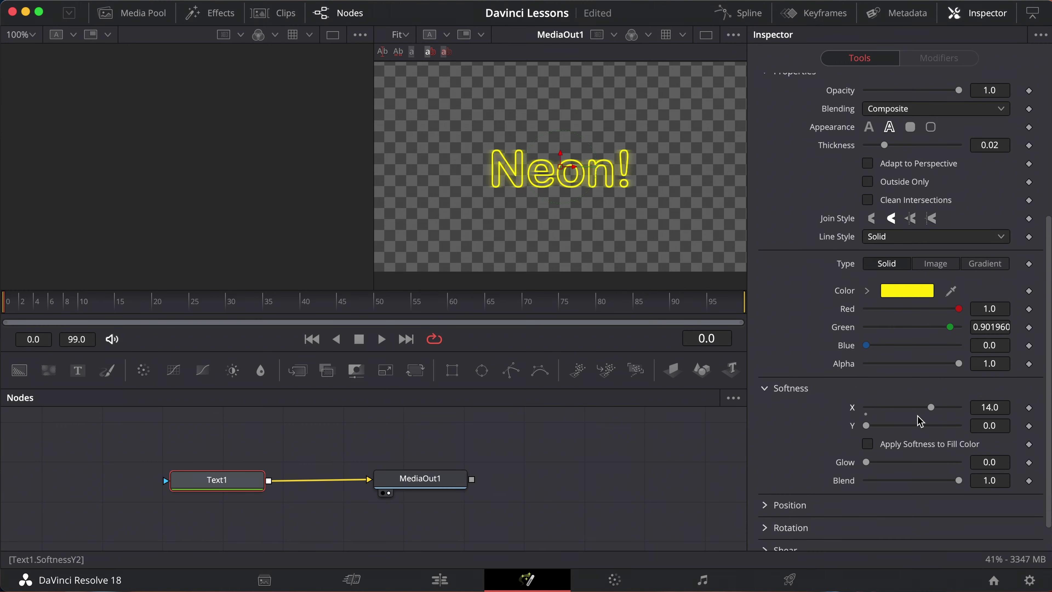
pyautogui.moveTo(923, 426); pyautogui.dragTo(933, 429)
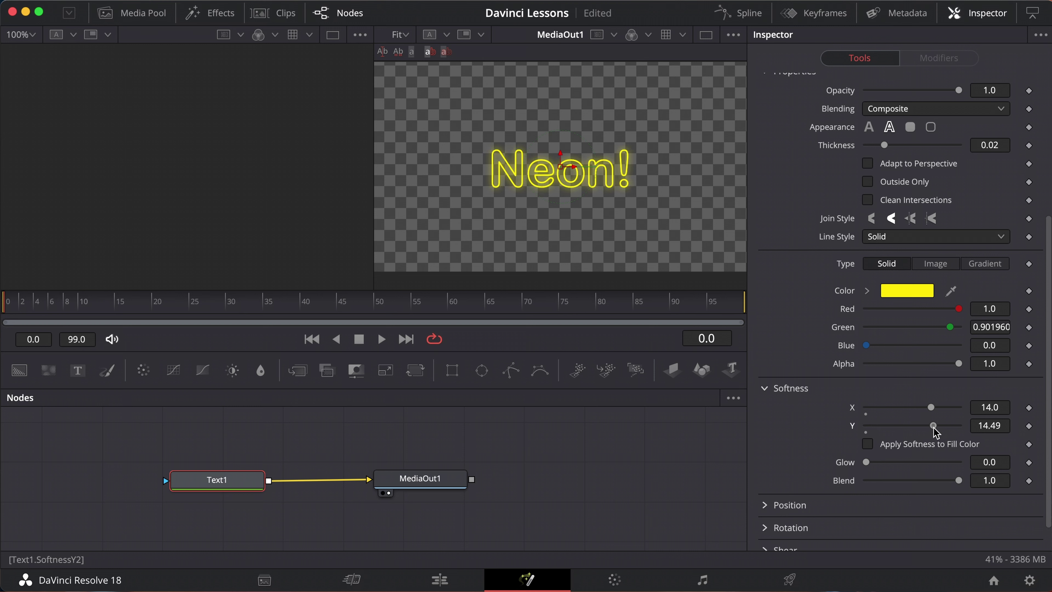
pyautogui.moveTo(867, 462); pyautogui.dragTo(914, 463)
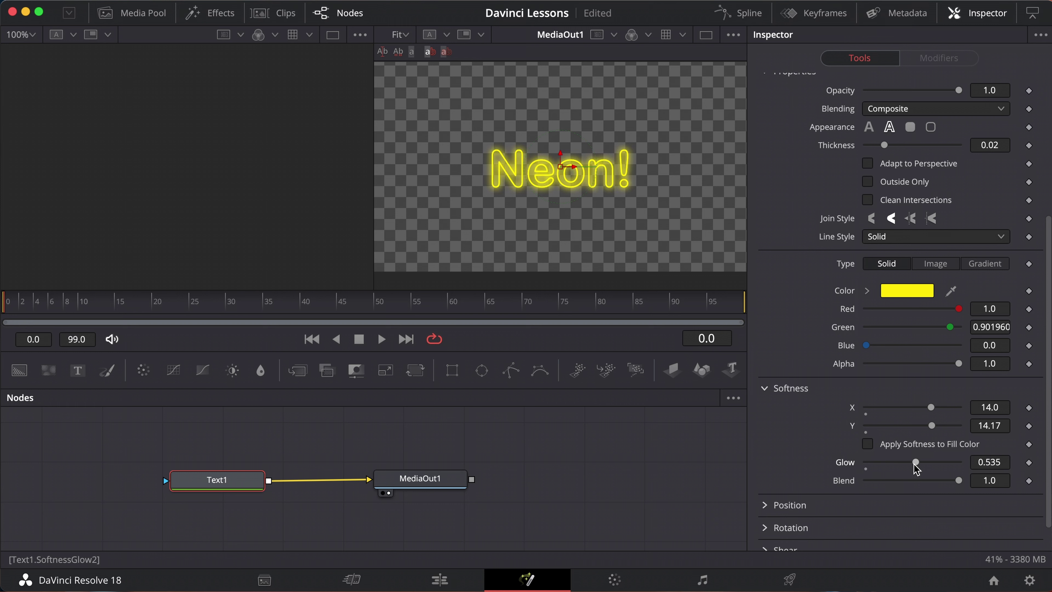
pyautogui.scroll(10, 917, 466)
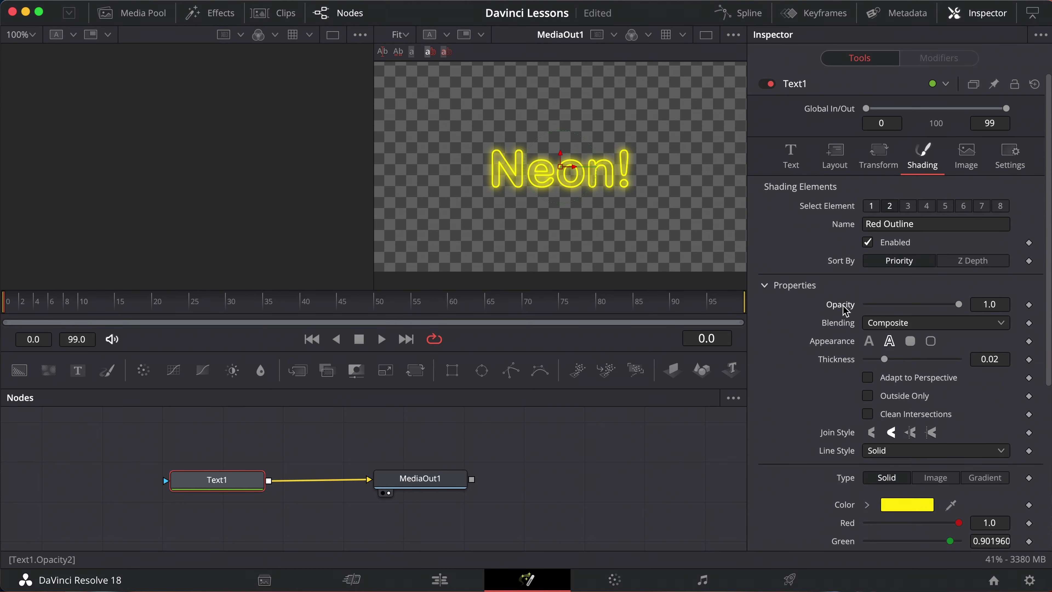
# Drive Red Outline's Opacity with a Shake modifier so the Neon! glow flickers.
pyautogui.rightClick(845, 309)
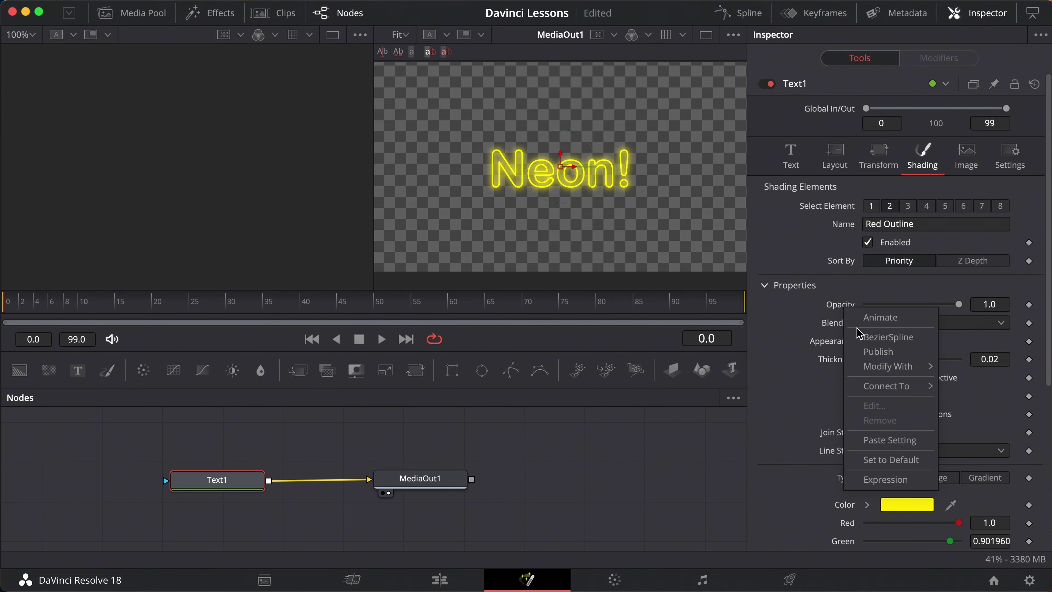
pyautogui.moveTo(892, 371)
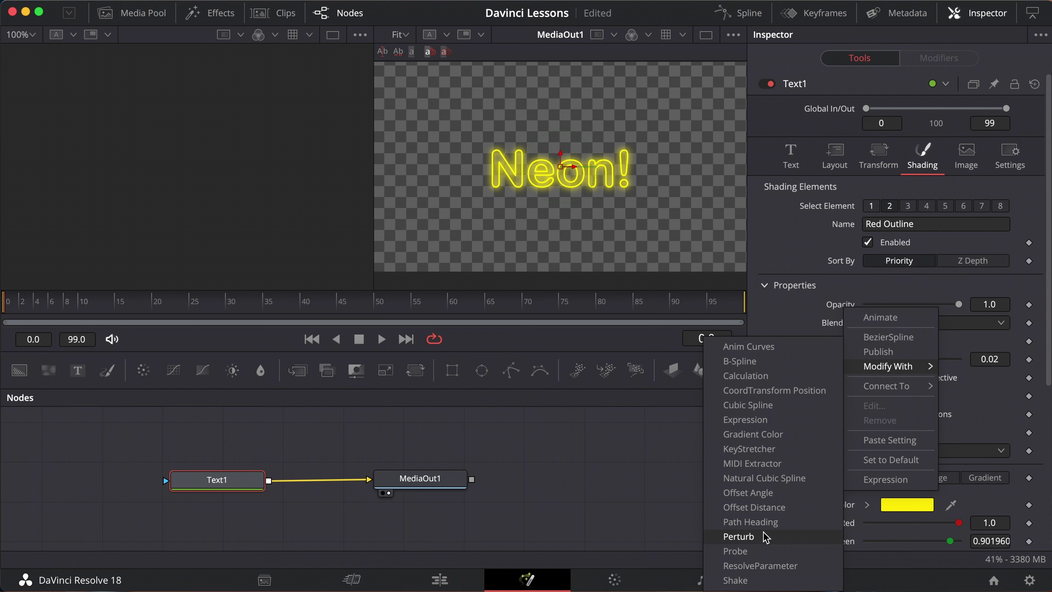
pyautogui.click(813, 309)
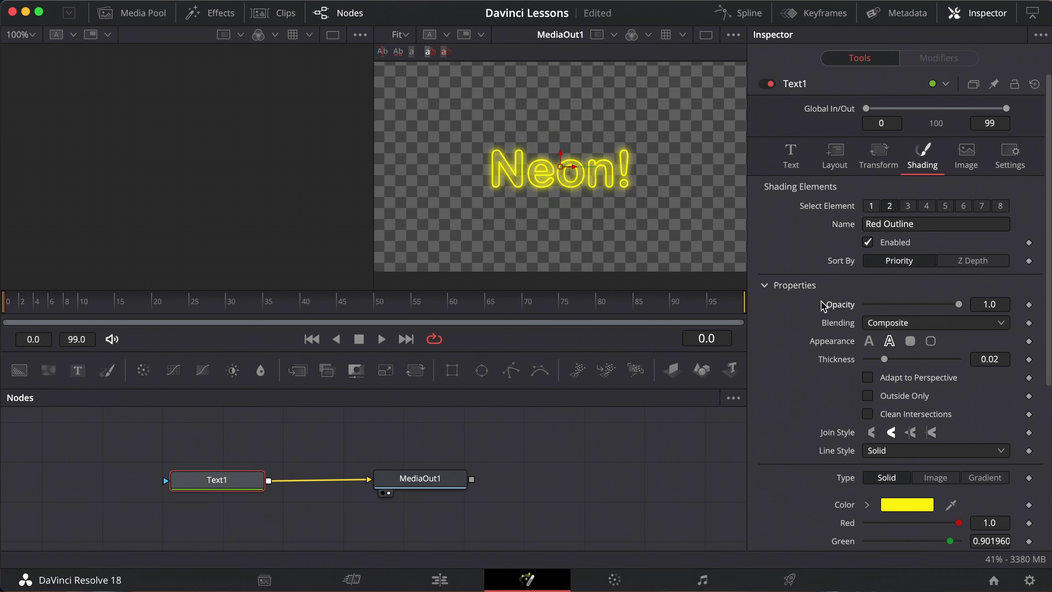
pyautogui.rightClick(843, 310)
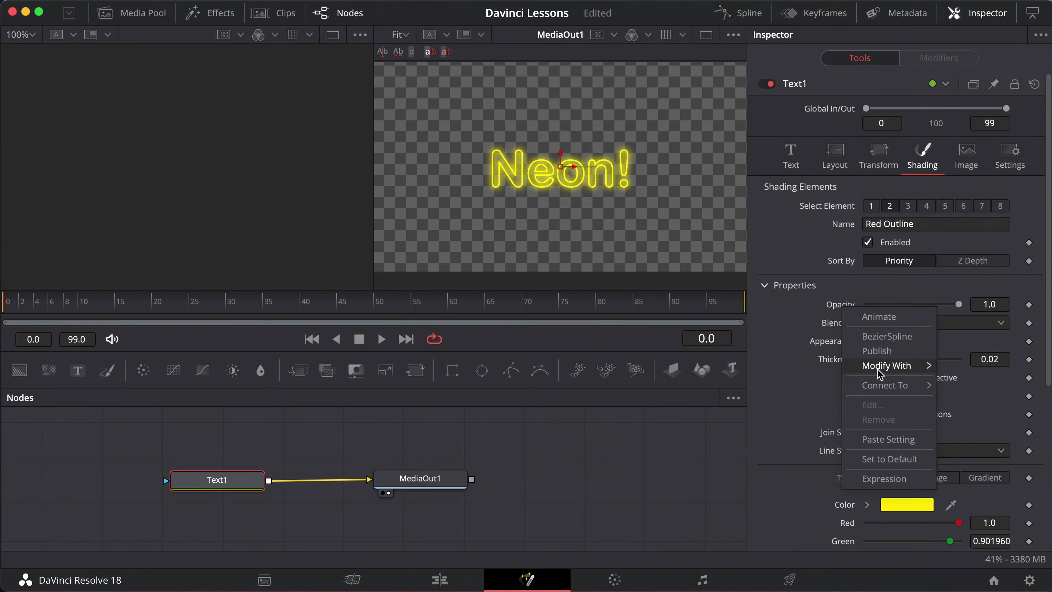
pyautogui.moveTo(906, 372)
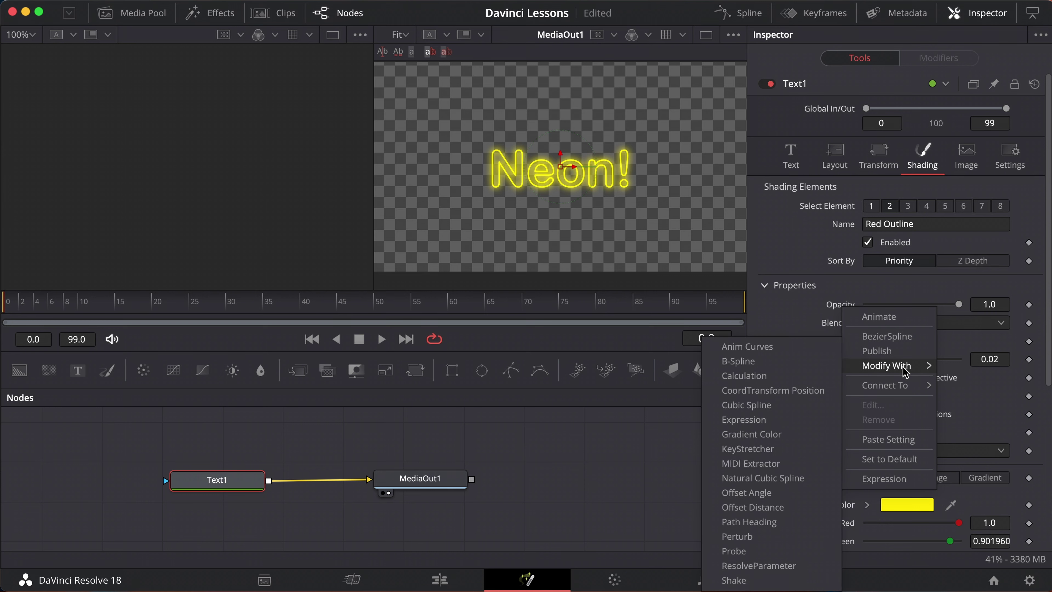
pyautogui.click(737, 581)
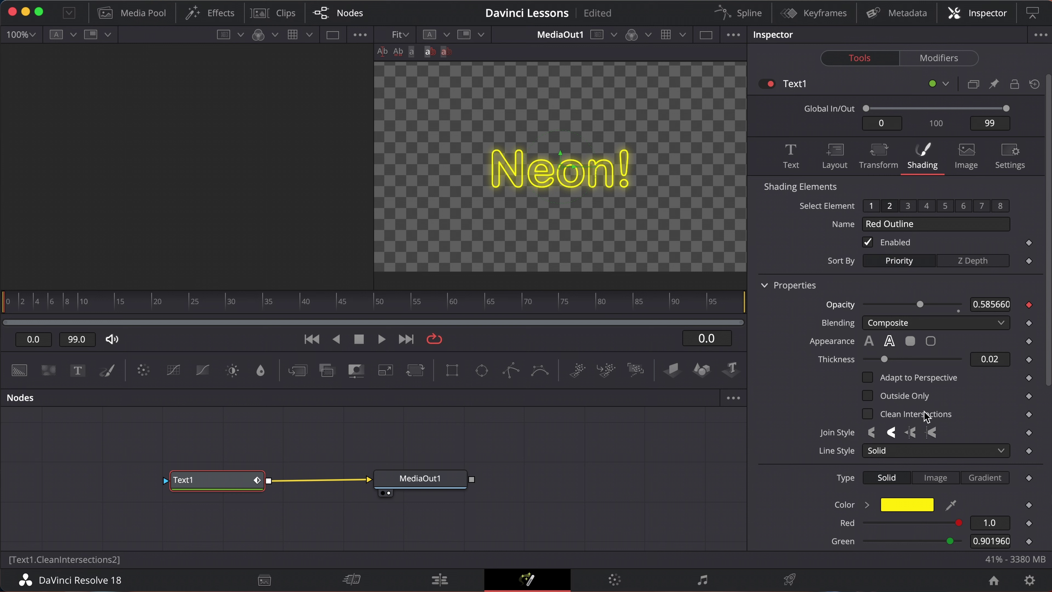
# Set the opacity Shake's Smoothness to 3.74 and scrub frames to preview the flicker.
pyautogui.click(935, 61)
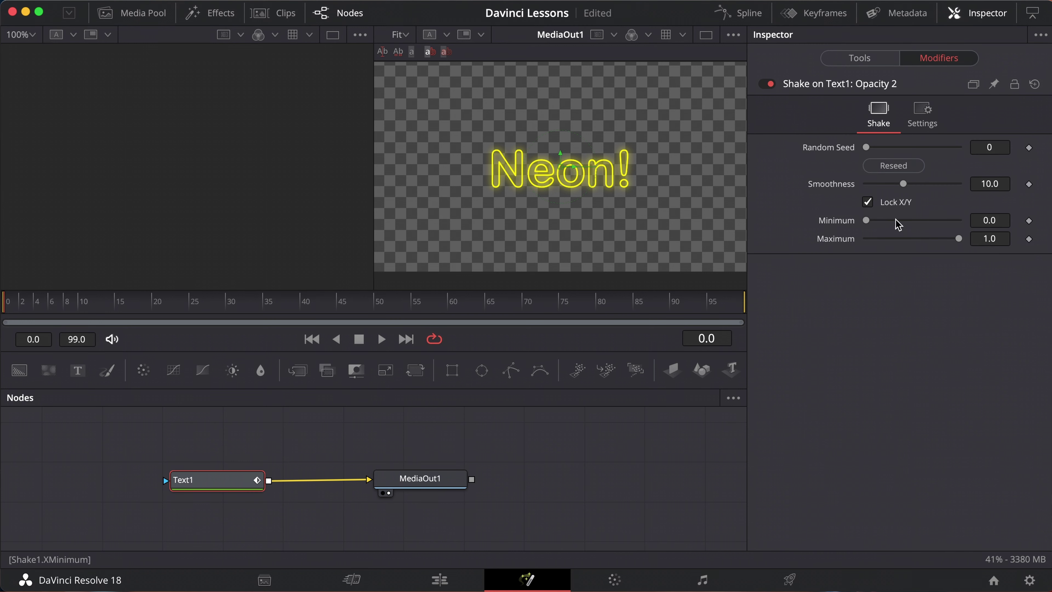
pyautogui.moveTo(902, 186)
pyautogui.mouseDown()
pyautogui.moveTo(880, 188)
pyautogui.moveTo(909, 222)
pyautogui.moveTo(932, 221)
pyautogui.moveTo(911, 218)
pyautogui.mouseUp()
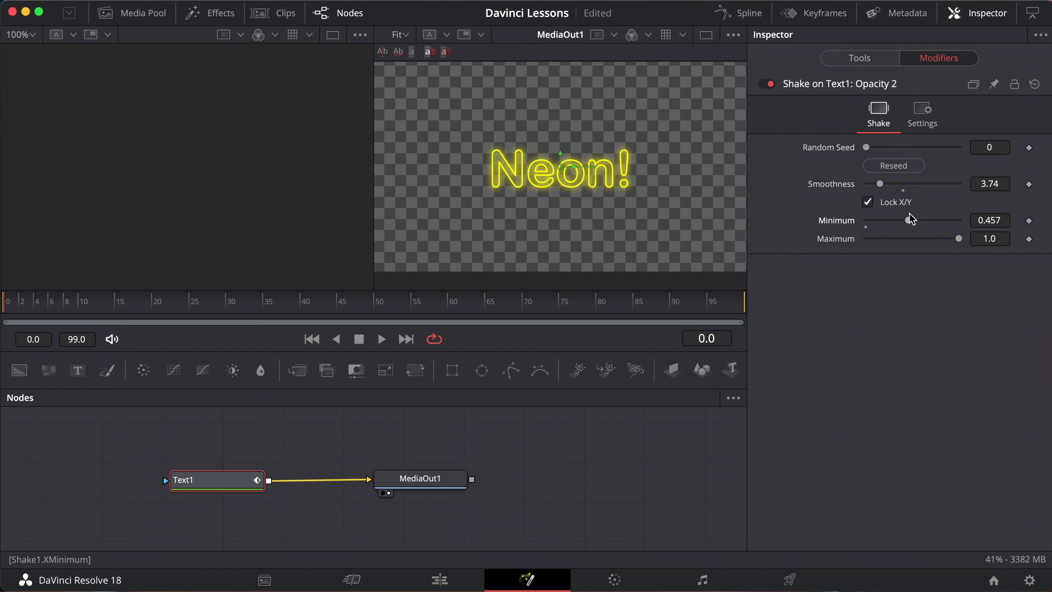
pyautogui.click(22, 307)
pyautogui.moveTo(24, 311); pyautogui.dragTo(124, 317)
# Keyframe the Shake Minimum from 0.984 down to about 0.6 at frame 30.
pyautogui.moveTo(910, 223)
pyautogui.mouseDown()
pyautogui.moveTo(961, 225)
pyautogui.moveTo(937, 225)
pyautogui.mouseUp()
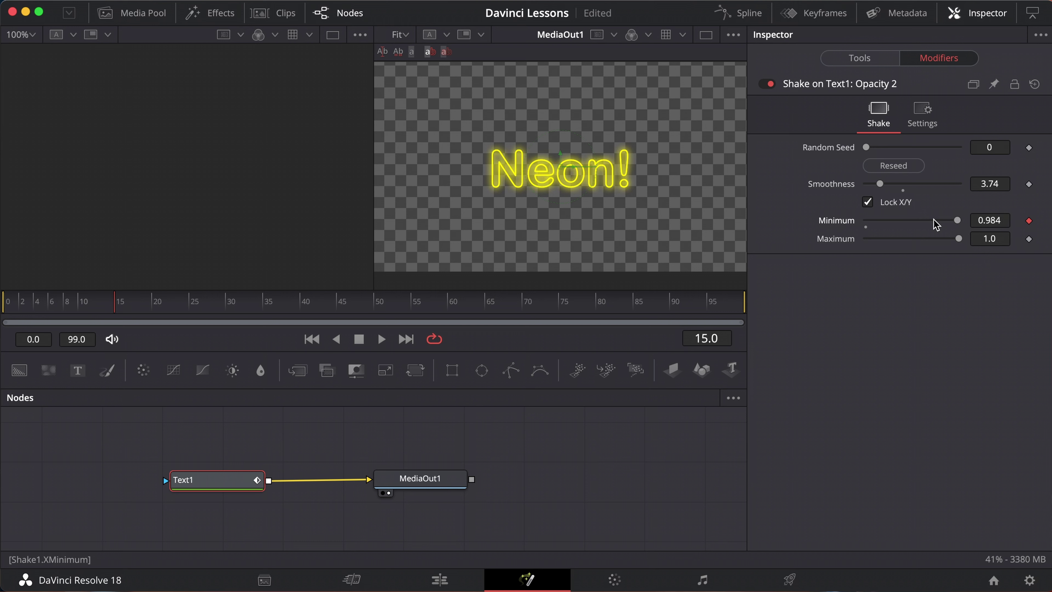
pyautogui.click(192, 307)
pyautogui.click(227, 306)
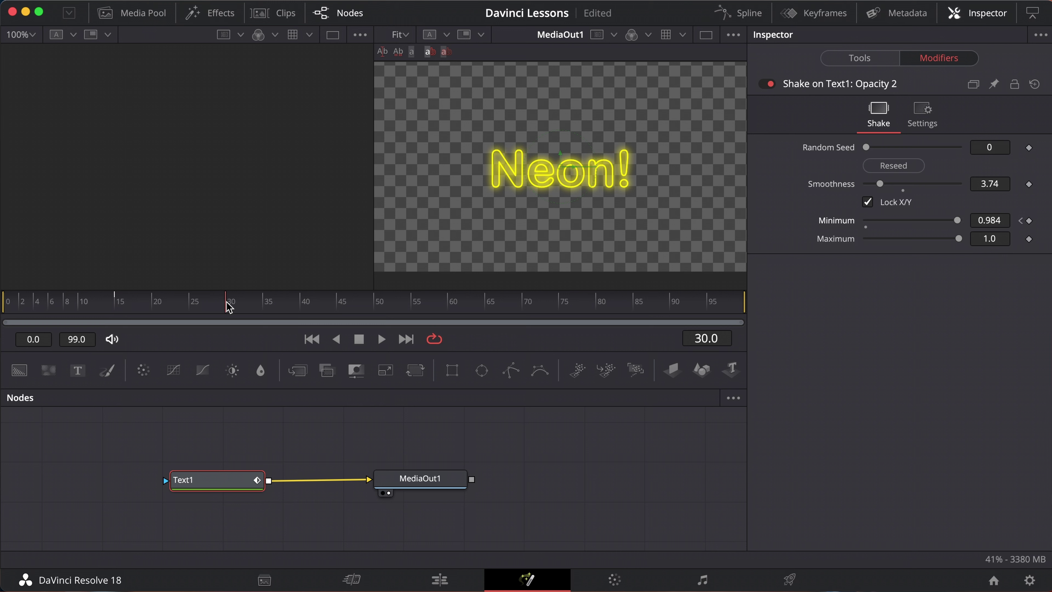
pyautogui.click(1029, 221)
pyautogui.moveTo(957, 220); pyautogui.dragTo(921, 223)
pyautogui.click(456, 304)
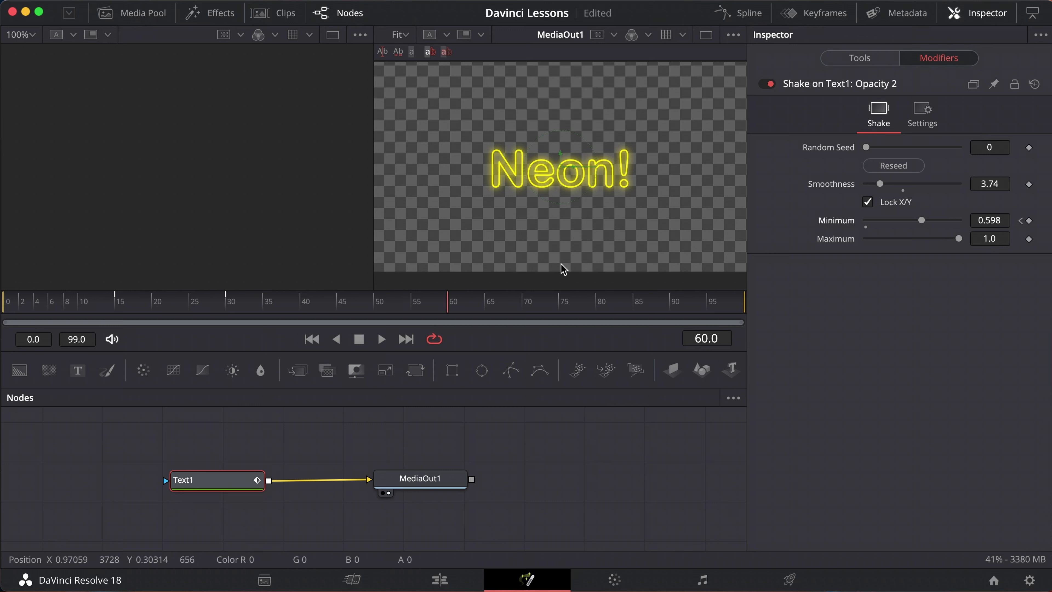
# Keyframe Red Outline's Glow at about 0.77, then about 0.49 further along the clip.
pyautogui.click(881, 62)
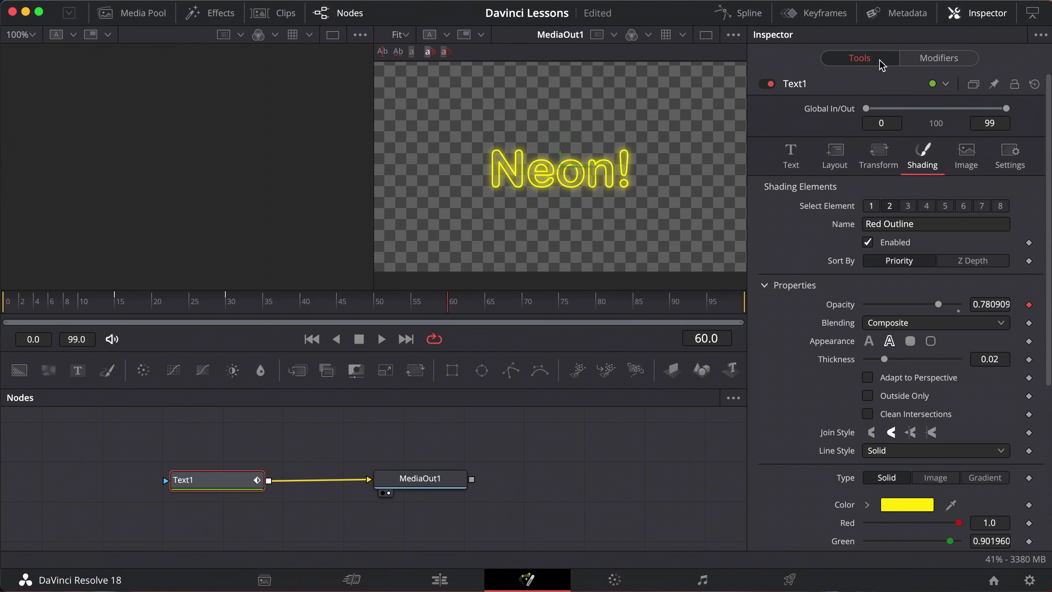
pyautogui.scroll(-4, 944, 296)
pyautogui.scroll(-5, 944, 296)
pyautogui.scroll(-4, 944, 296)
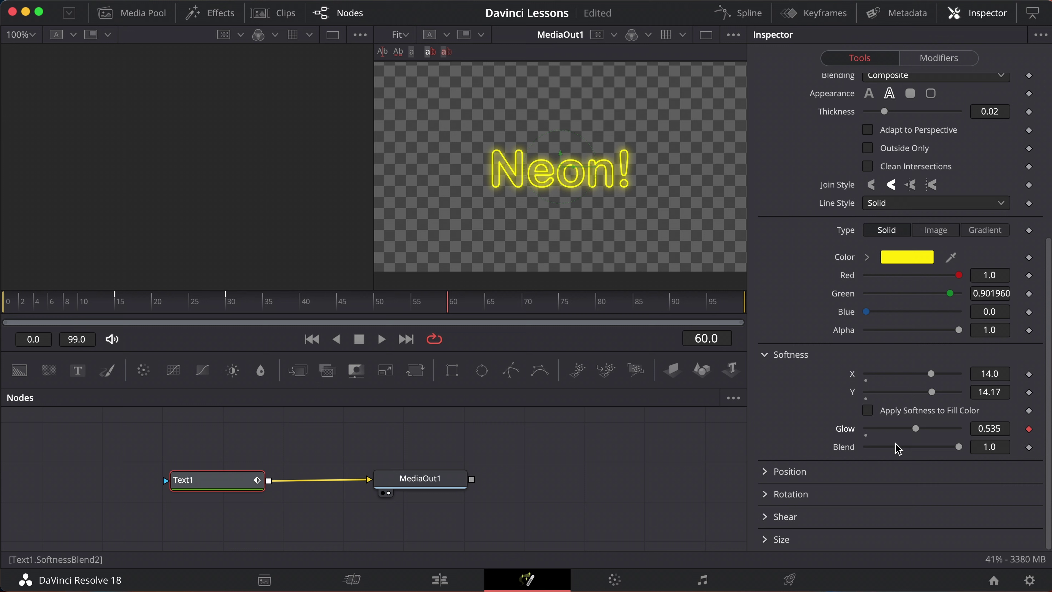
pyautogui.moveTo(917, 431); pyautogui.dragTo(932, 430)
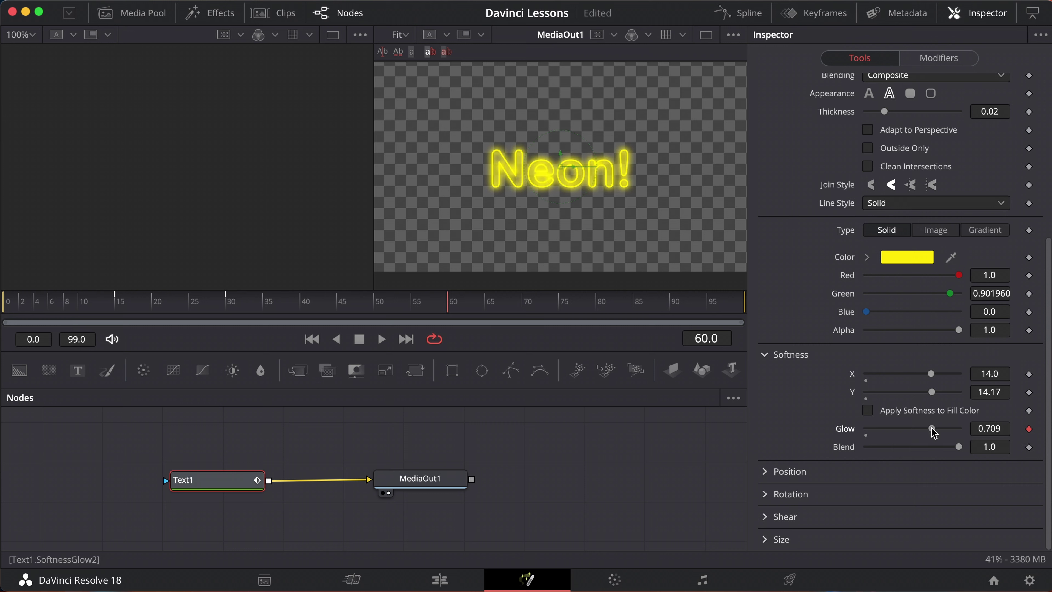
pyautogui.click(521, 300)
pyautogui.moveTo(934, 430); pyautogui.dragTo(914, 430)
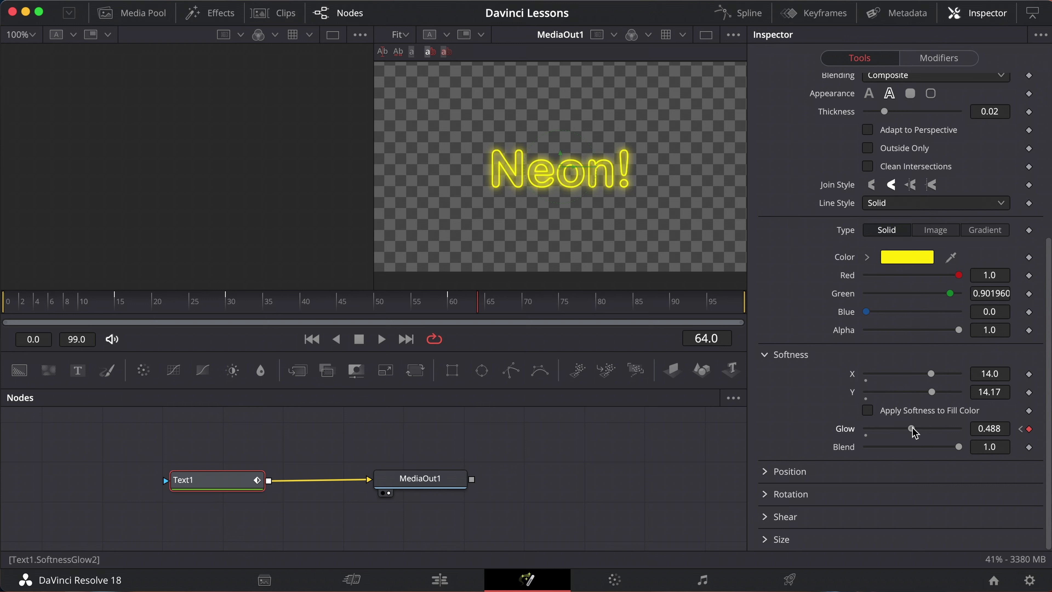
# Add Glow keyframes from frame 86 to 93, swinging between 0.377 and 0.67, ending at 0.461.
pyautogui.click(641, 302)
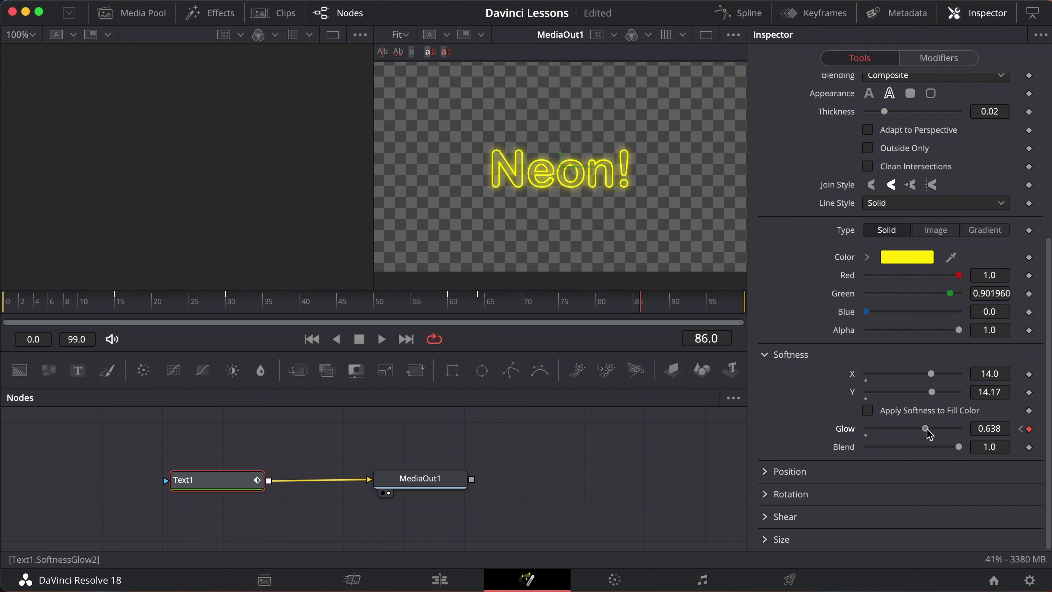
pyautogui.moveTo(927, 429); pyautogui.dragTo(932, 430)
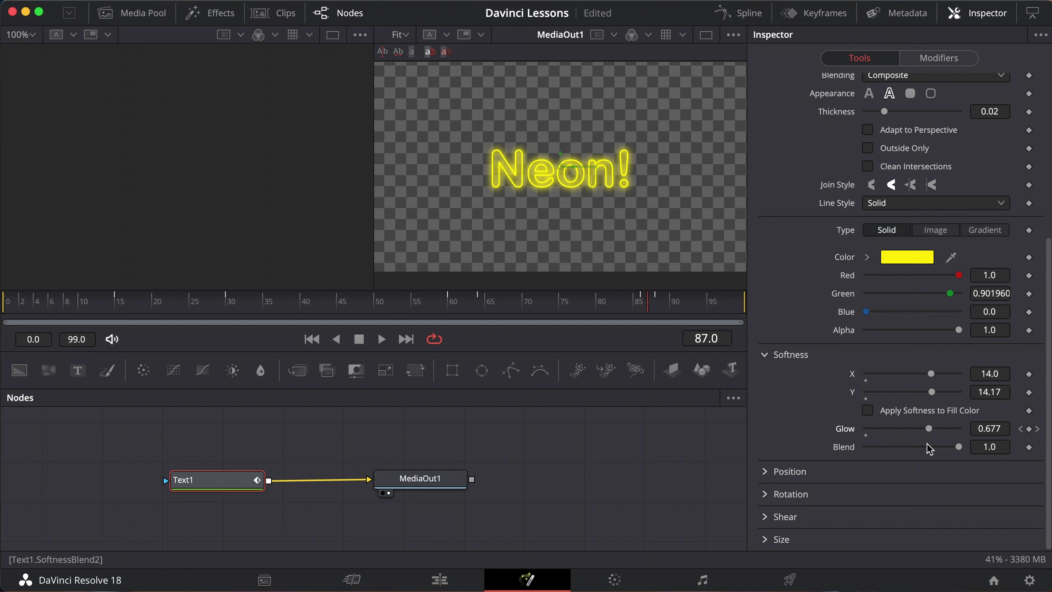
pyautogui.click(903, 429)
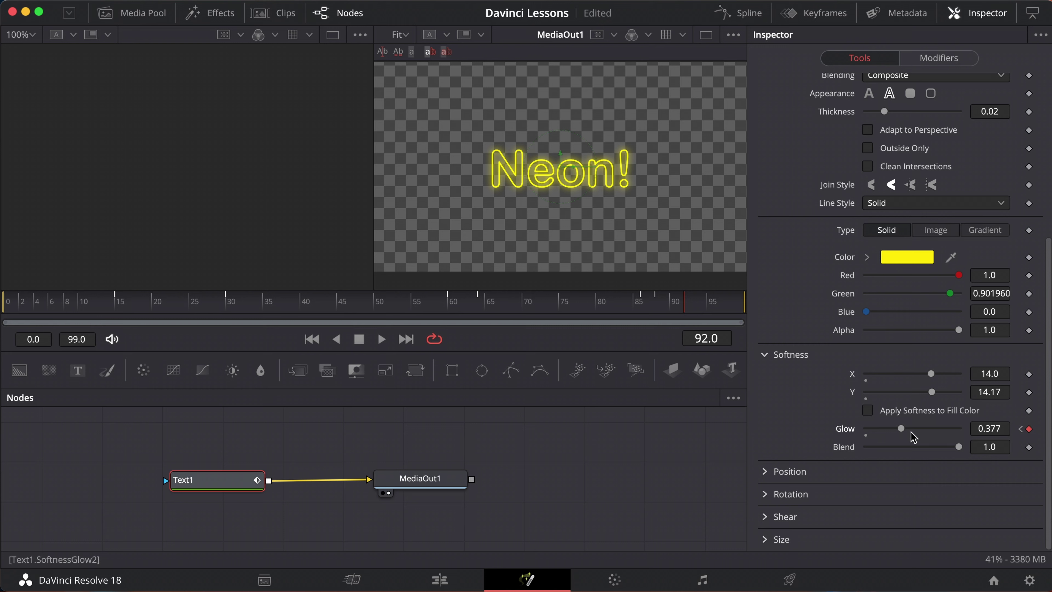
pyautogui.moveTo(903, 431); pyautogui.dragTo(930, 433)
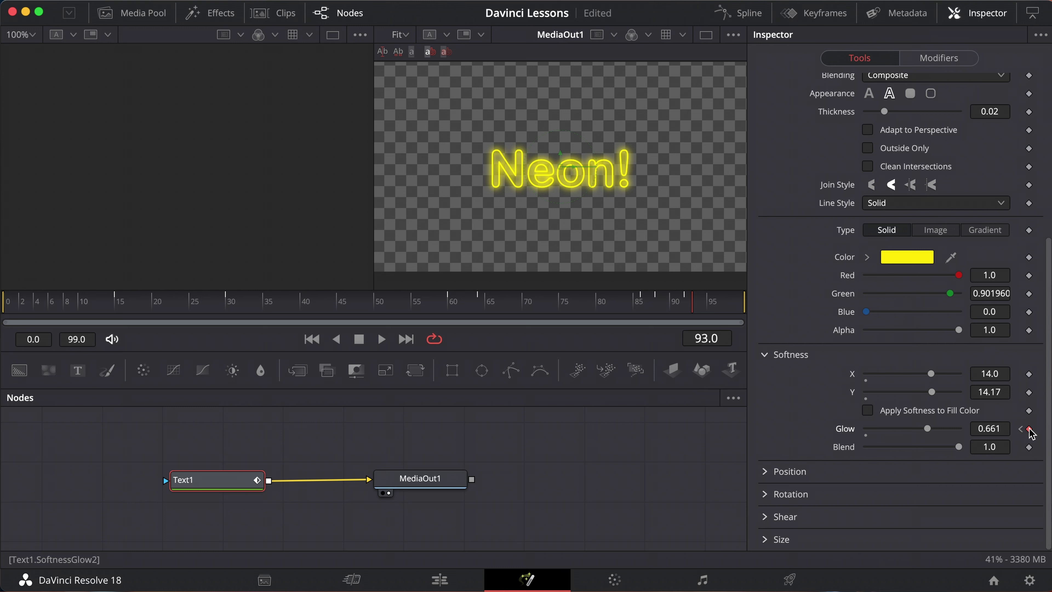
pyautogui.moveTo(914, 432); pyautogui.dragTo(911, 432)
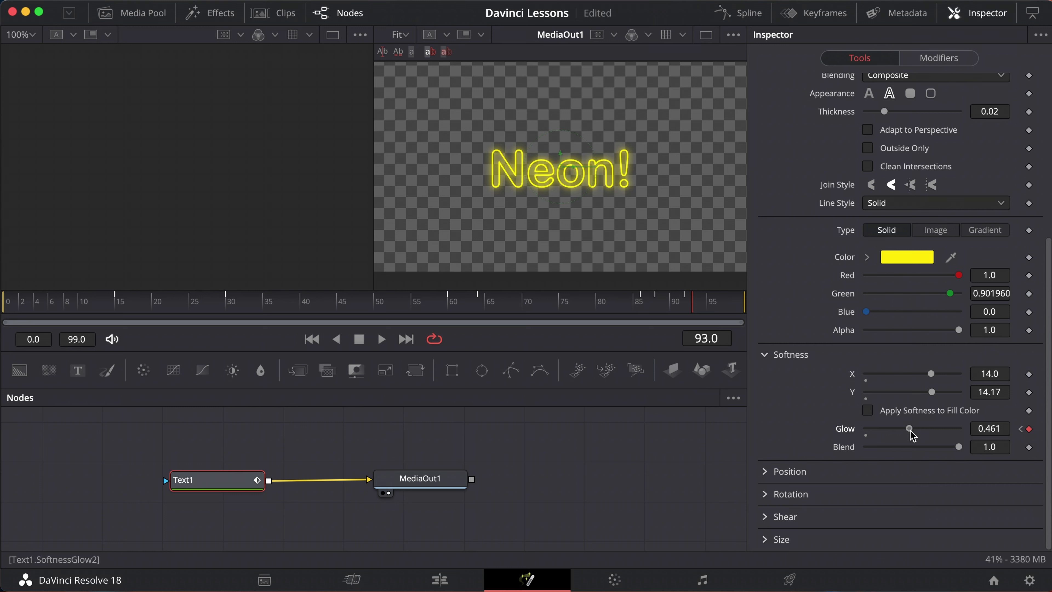
# On the Edit page, add clip 3W2A7379.MP4 to V1 with the Neon! title above on V2.
pyautogui.click(444, 581)
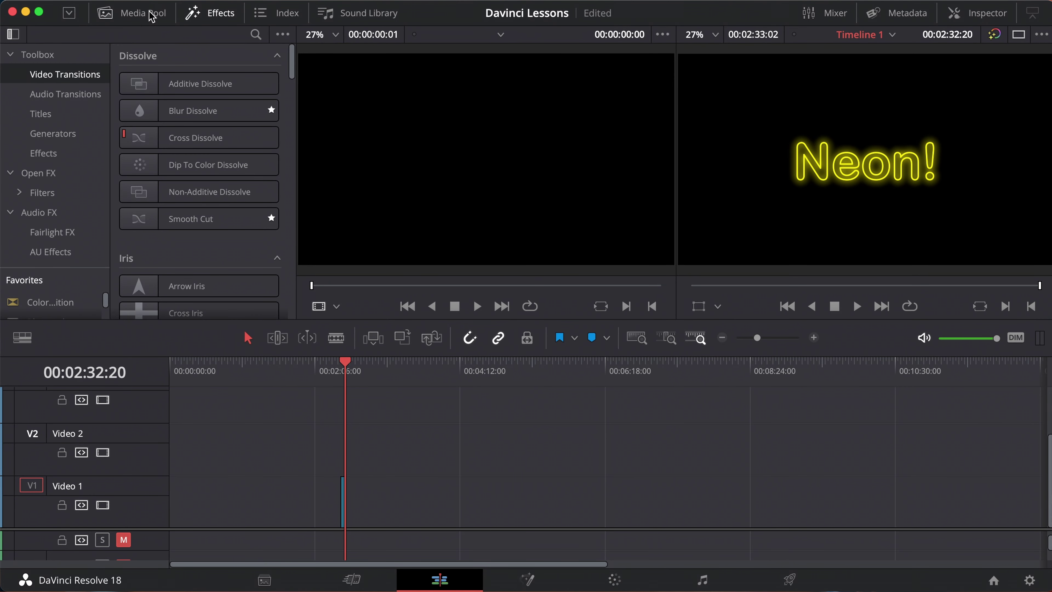
pyautogui.click(153, 17)
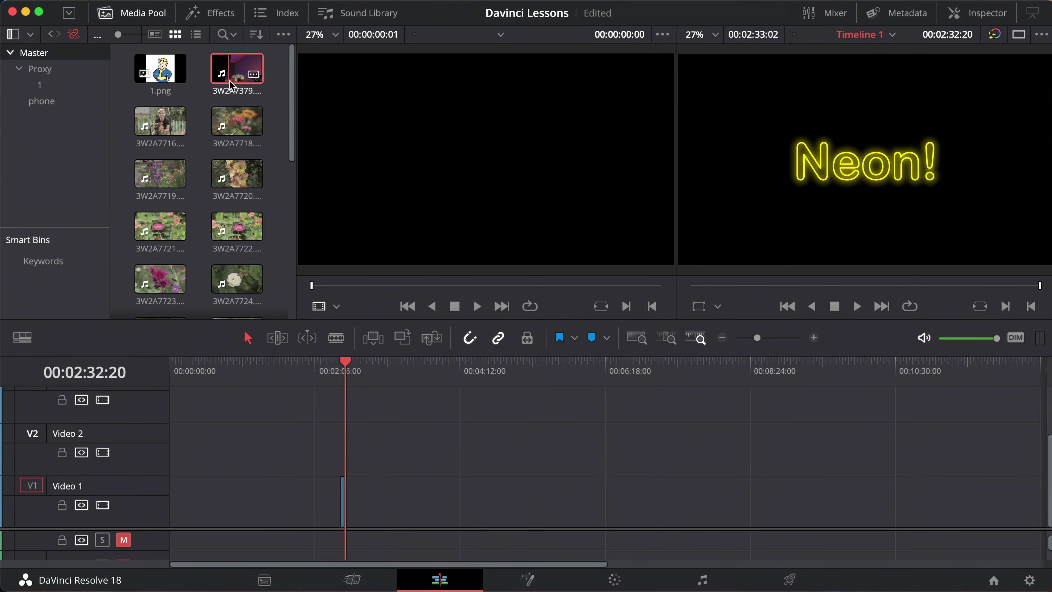
pyautogui.moveTo(275, 188); pyautogui.dragTo(461, 497)
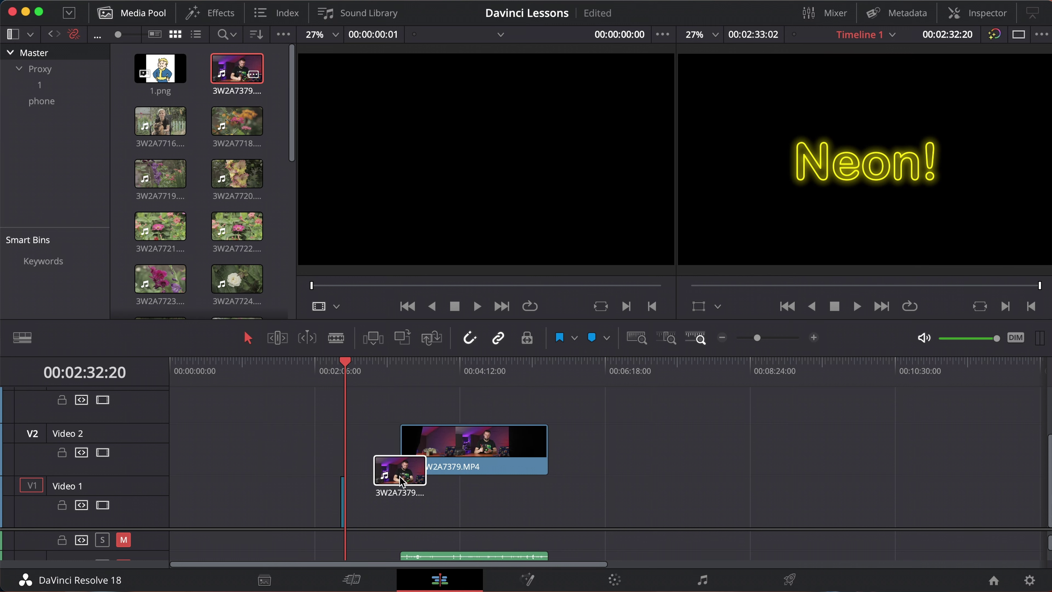
pyautogui.click(475, 370)
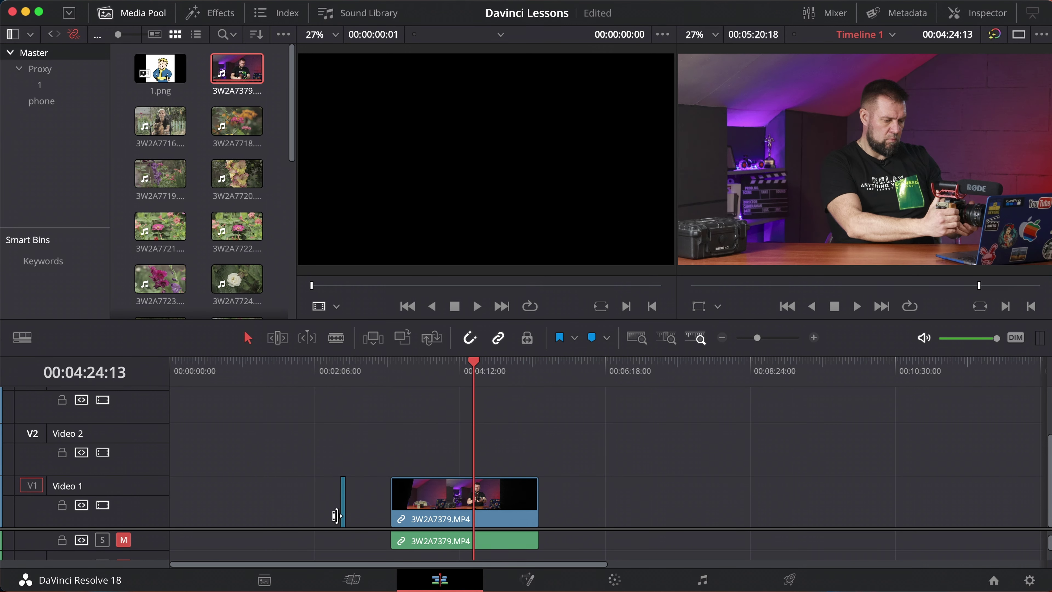
pyautogui.moveTo(346, 514); pyautogui.dragTo(513, 455)
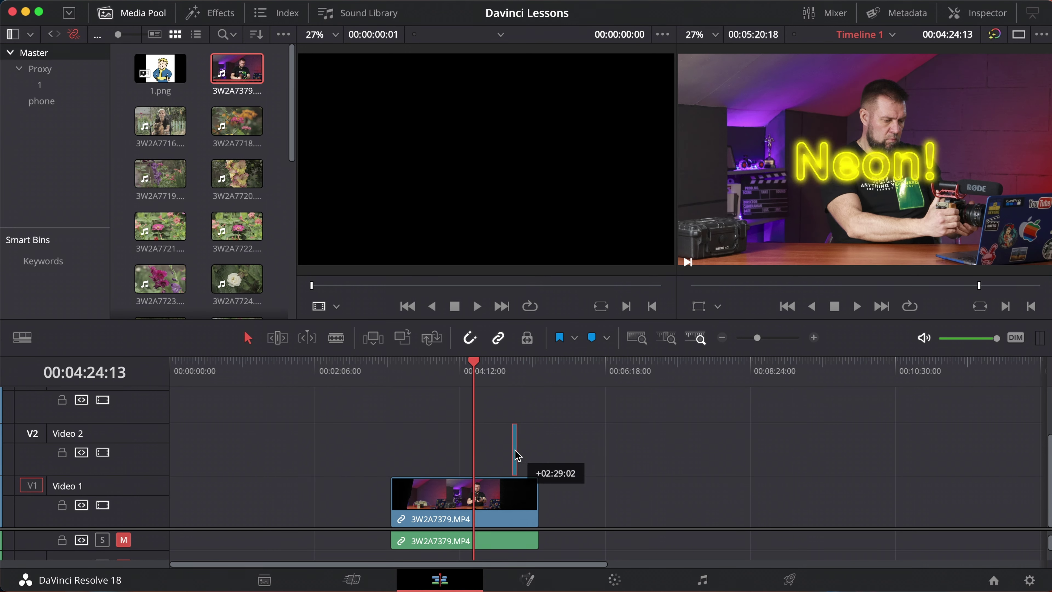
pyautogui.moveTo(512, 454)
pyautogui.mouseDown()
pyautogui.moveTo(489, 452)
pyautogui.moveTo(501, 407)
pyautogui.mouseUp()
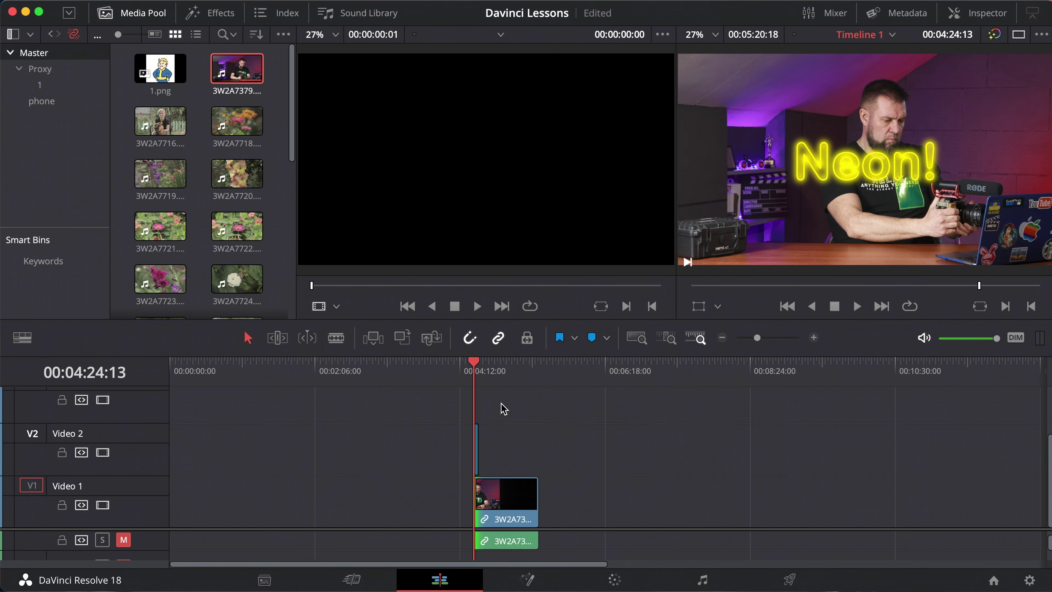
pyautogui.press('super+equal')
# Scale the Neon! title to 0.55 at position 637, 244 and play back the result.
pyautogui.click(986, 14)
pyautogui.moveTo(881, 115)
pyautogui.mouseDown()
pyautogui.moveTo(846, 118)
pyautogui.moveTo(874, 133)
pyautogui.mouseUp()
pyautogui.moveTo(949, 133); pyautogui.dragTo(966, 136)
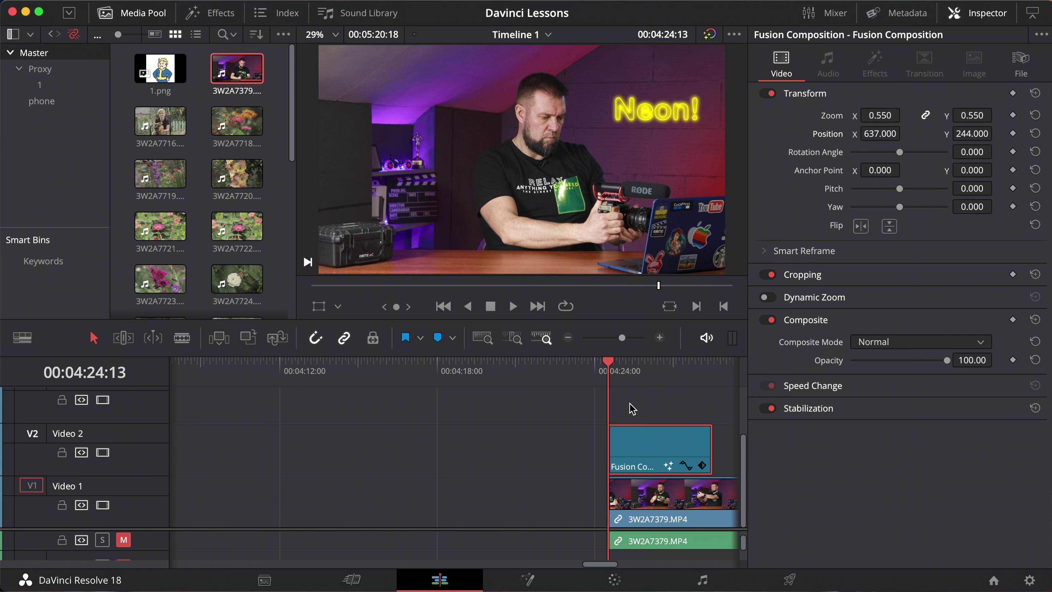
pyautogui.press('space')
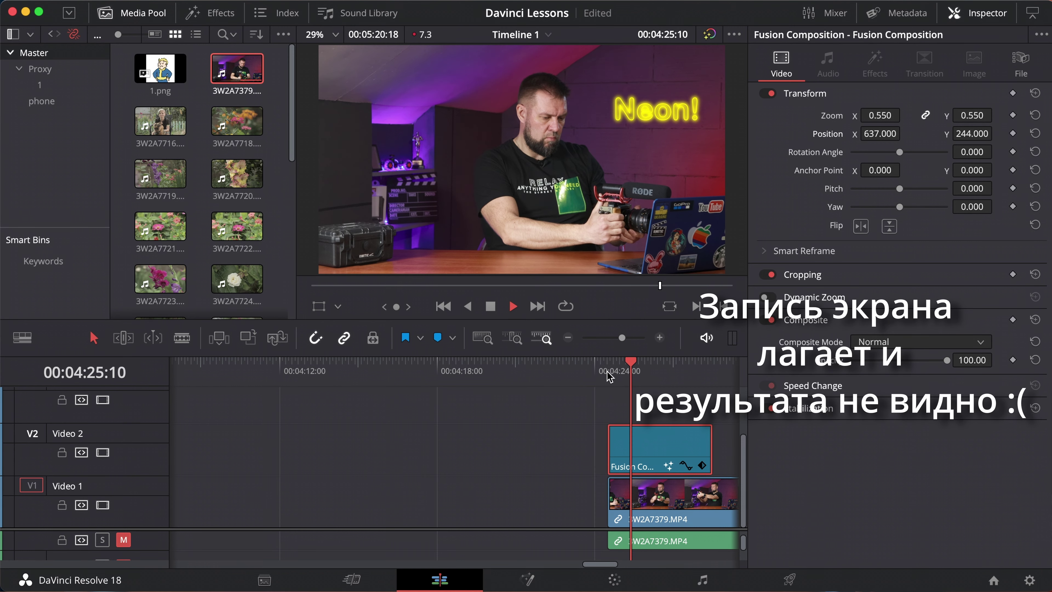